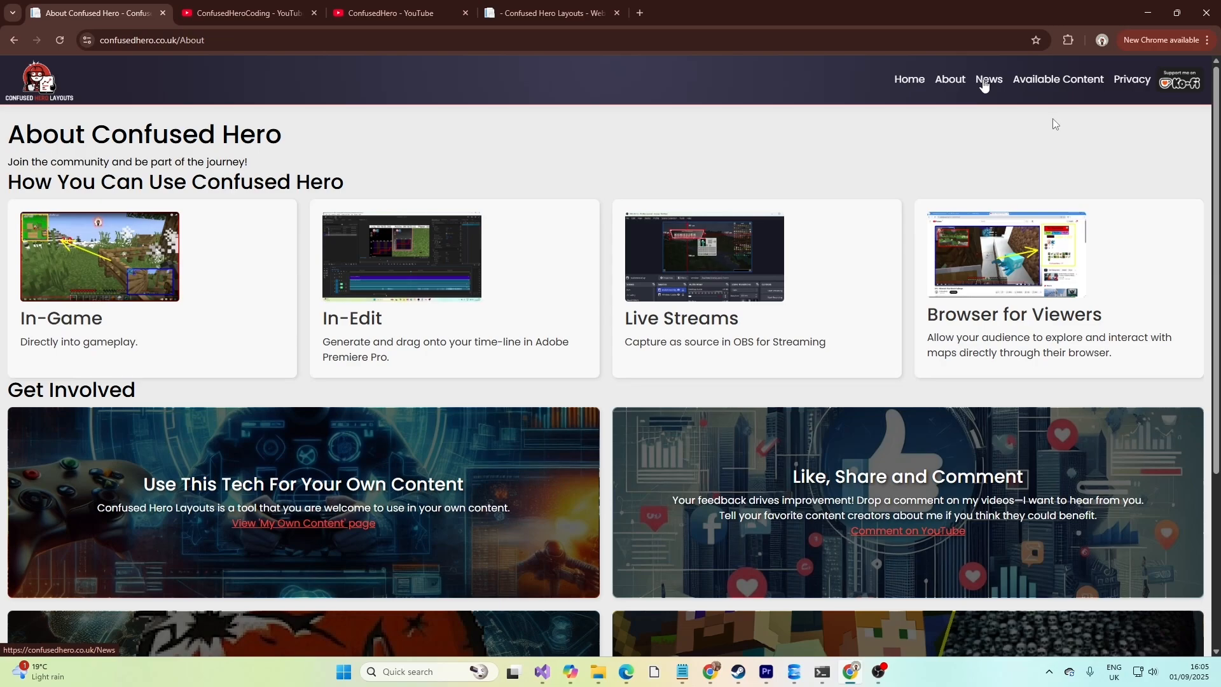
Browse the site's News and Privacy pages, then return to the Home page.
{"action": "left_click", "coordinate": [1035, 93]}
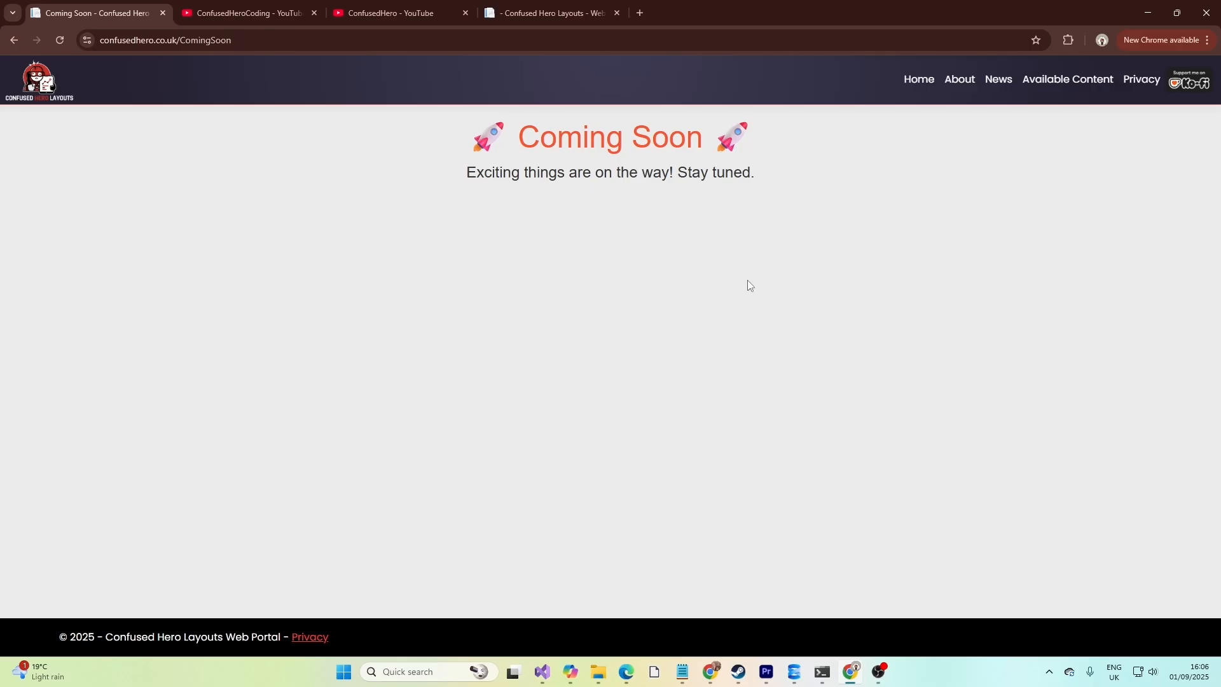
{"action": "left_click", "coordinate": [1131, 88]}
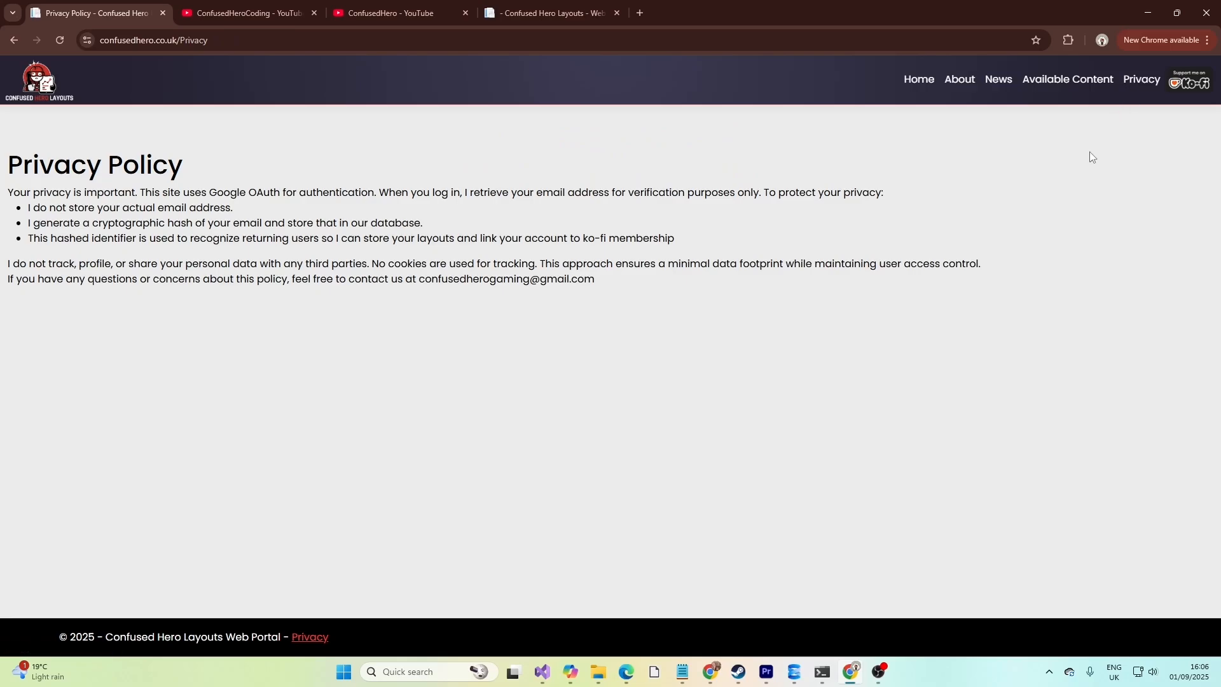
{"action": "left_click", "coordinate": [919, 79]}
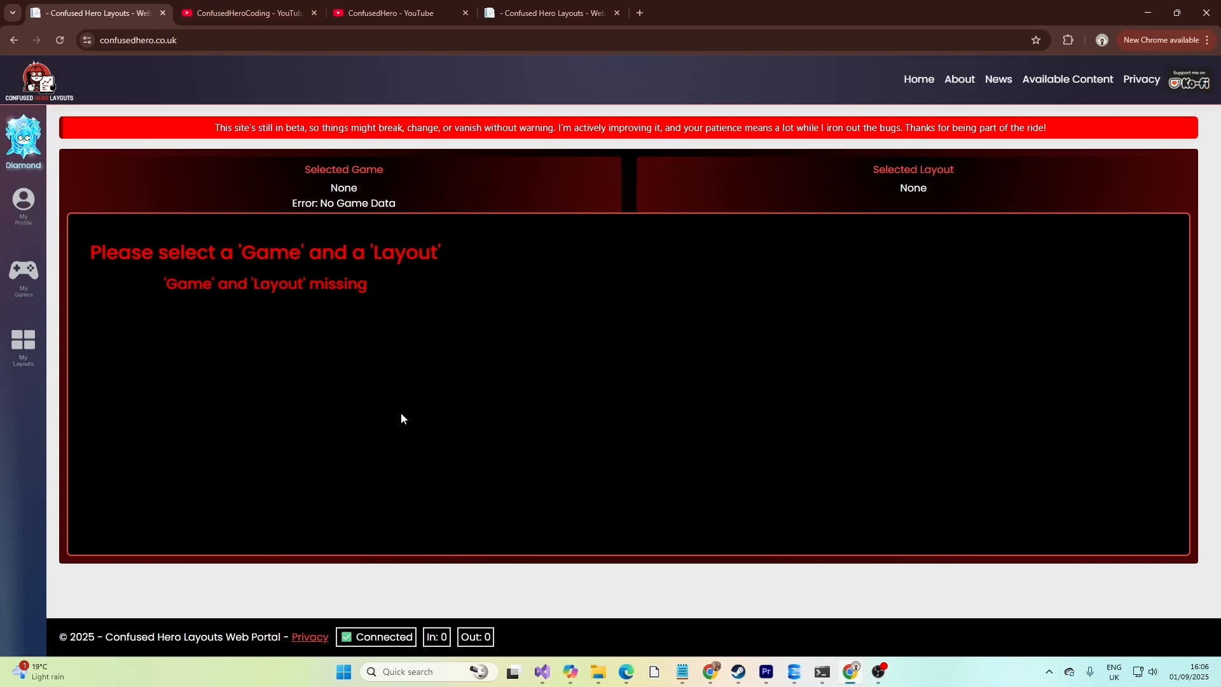
Open My Games and select the MC Game 3 EP3 game as the selected game.
{"action": "left_click", "coordinate": [916, 80]}
{"action": "left_click_drag", "start_coordinate": [290, 169], "coordinate": [393, 169]}
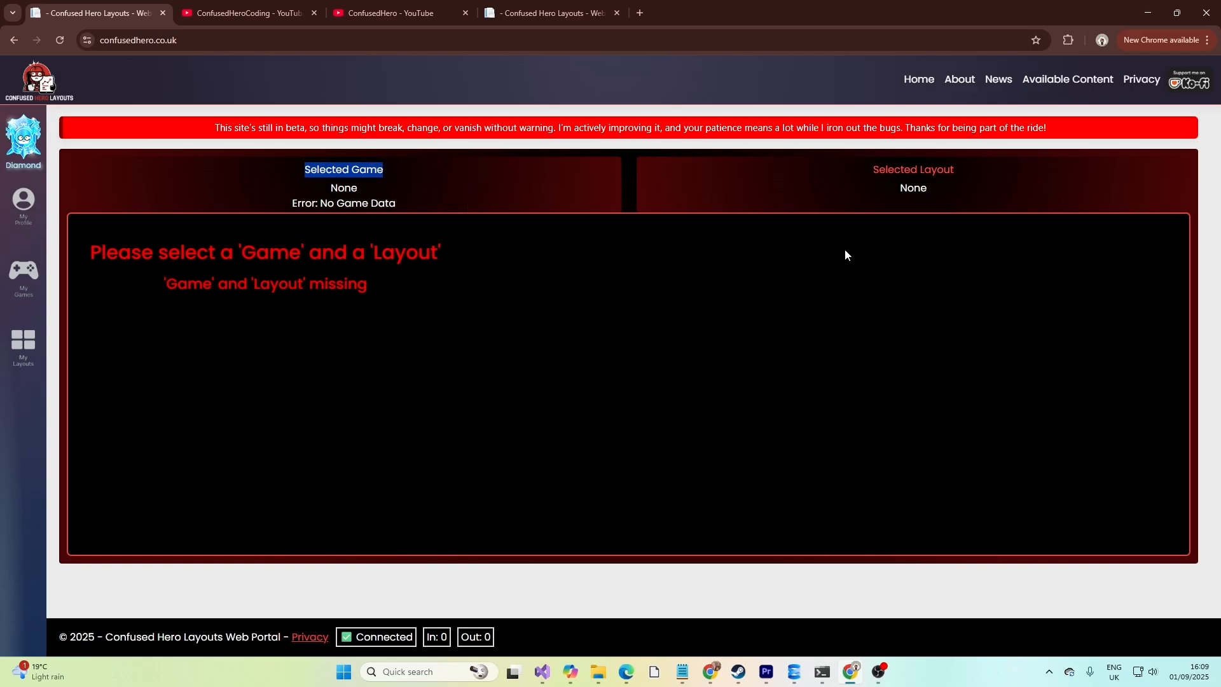
{"action": "left_click_drag", "start_coordinate": [868, 166], "coordinate": [989, 175]}
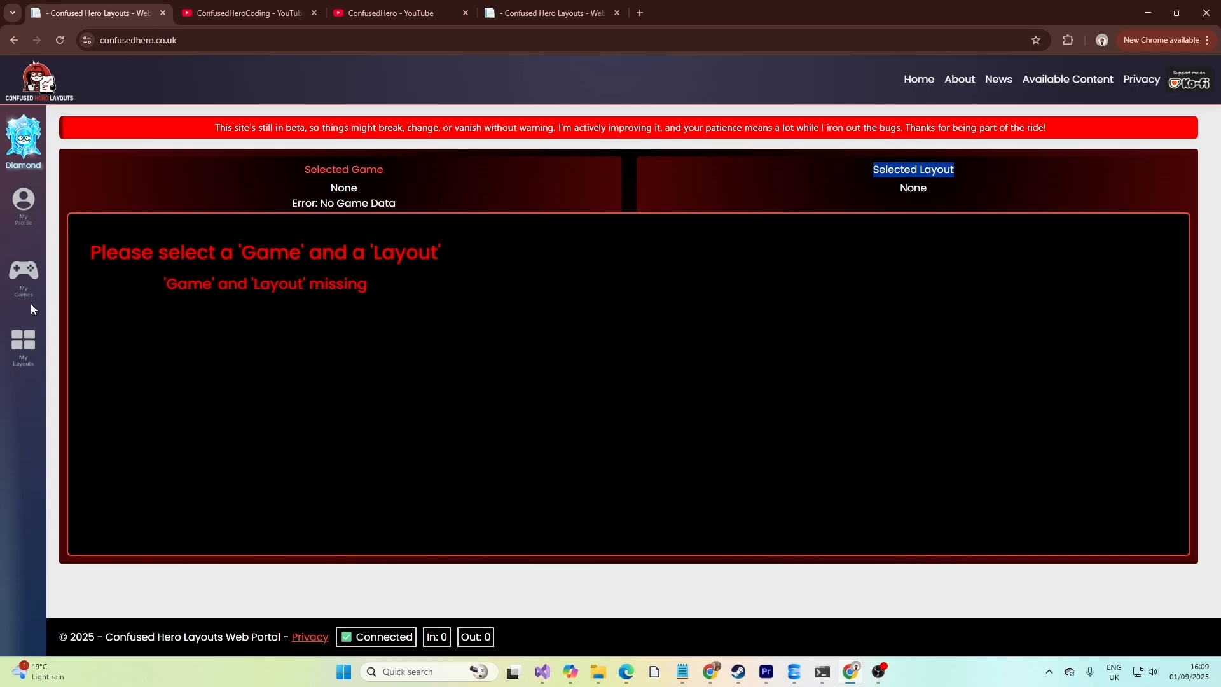
{"action": "left_click", "coordinate": [24, 275]}
{"action": "left_click", "coordinate": [949, 414]}
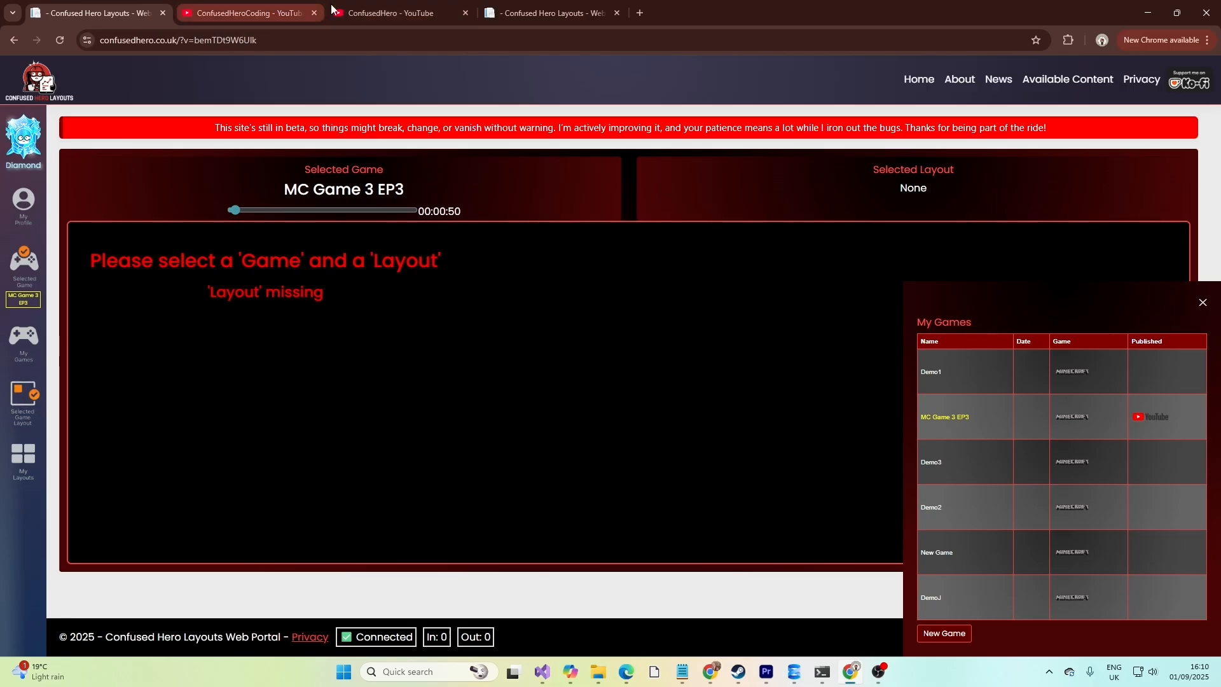
Open the EP3 - Minecraft First Blood Challenge video from the ConfusedHero YouTube channel and pause it.
{"action": "left_click", "coordinate": [364, 9]}
{"action": "scroll", "coordinate": [774, 193], "scroll_direction": "down", "scroll_amount": 3}
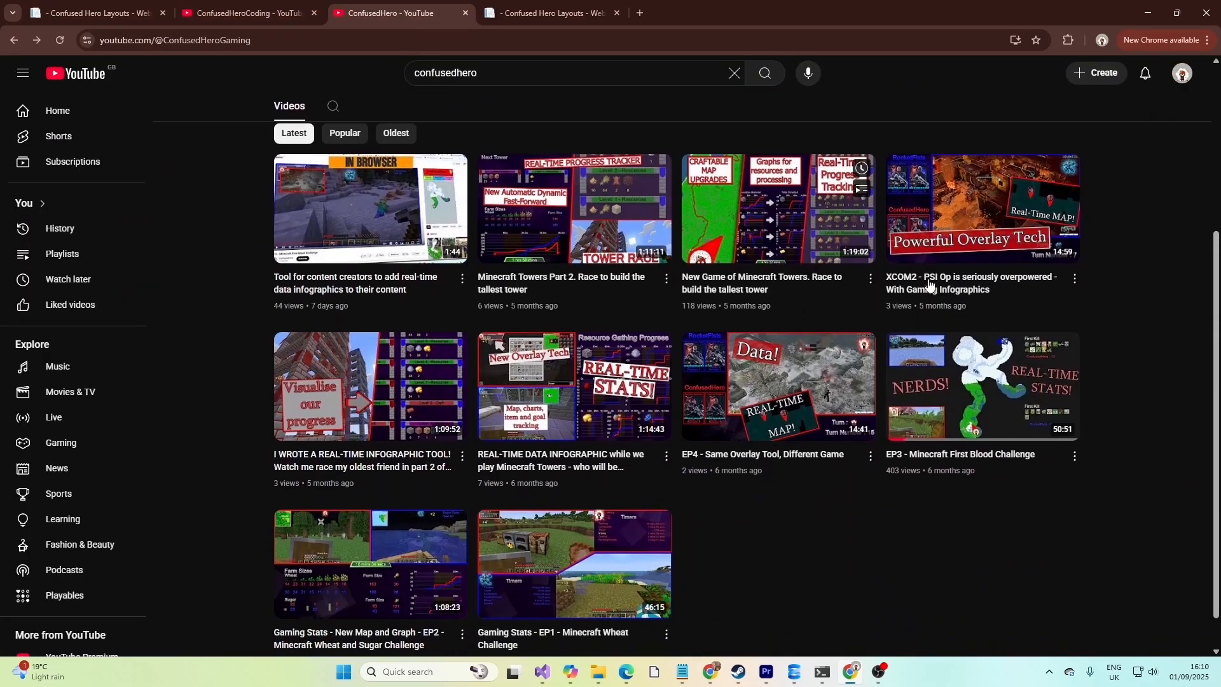
{"action": "left_click", "coordinate": [1011, 384]}
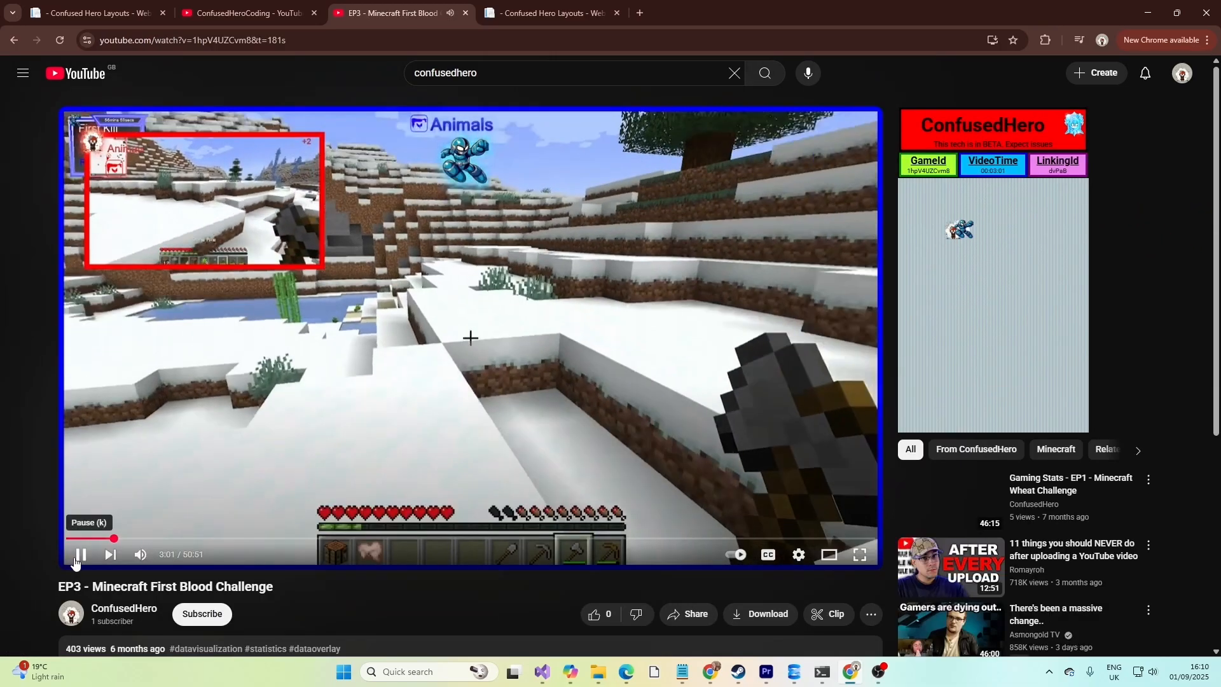
{"action": "left_click", "coordinate": [75, 560]}
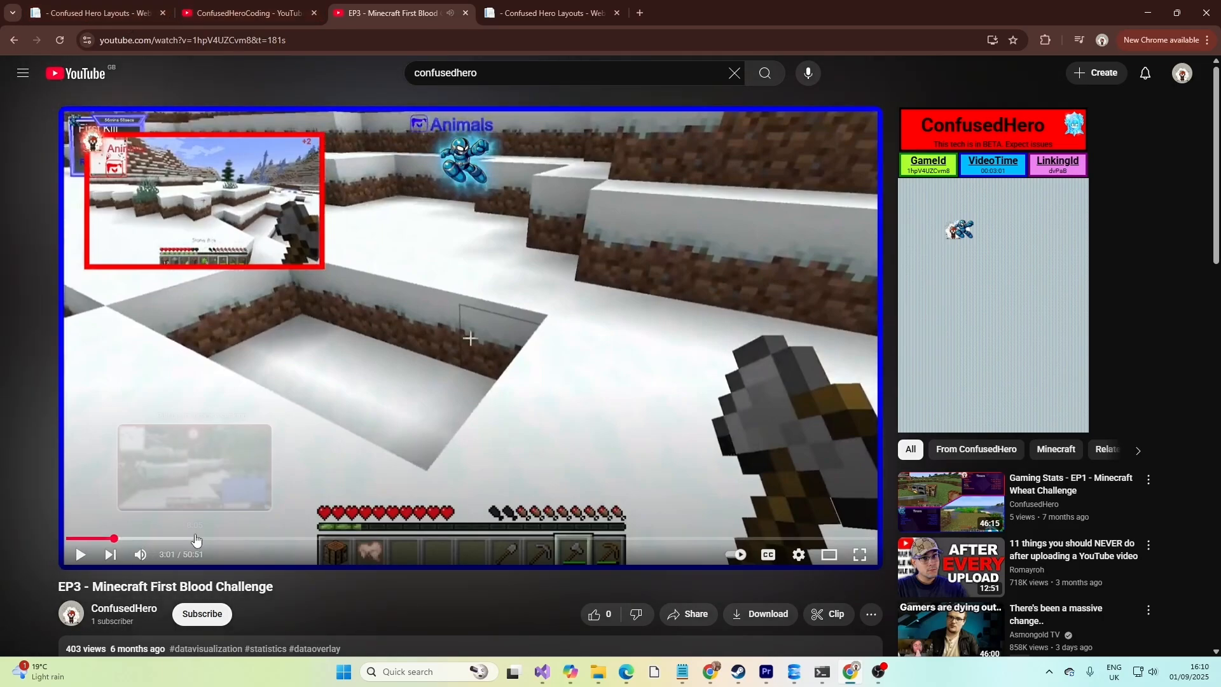
Open the layouts available for the selected game and browse through the list.
{"action": "left_click", "coordinate": [127, 5]}
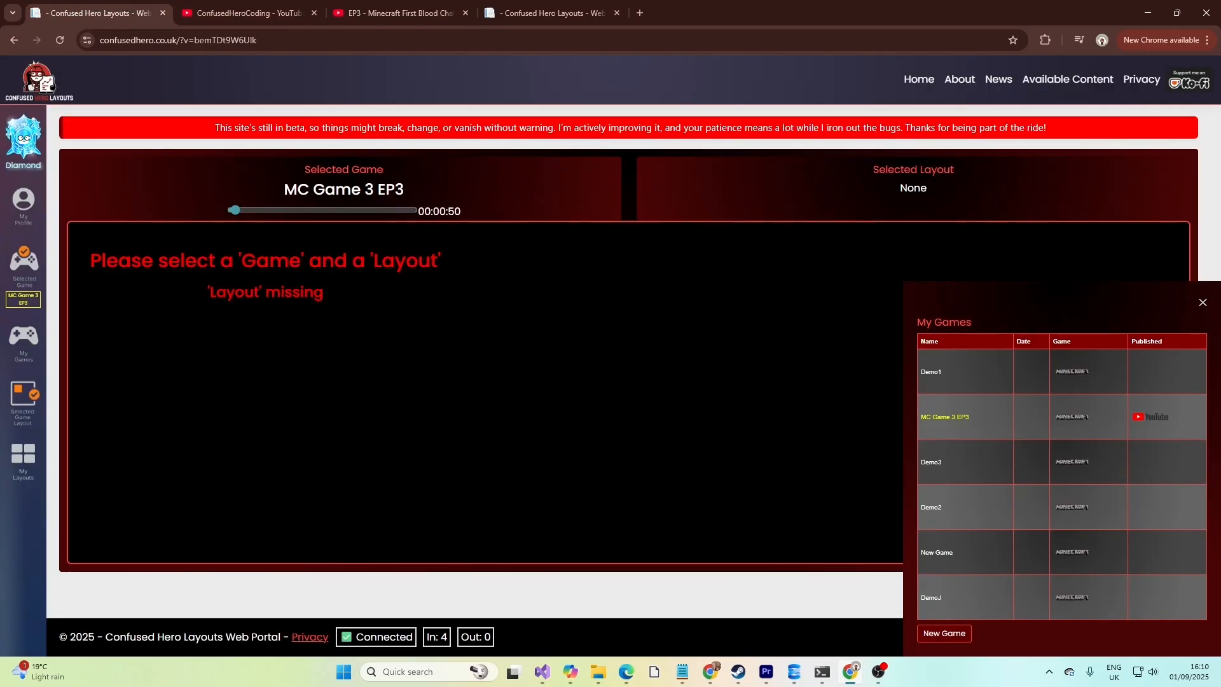
{"action": "left_click", "coordinate": [33, 395]}
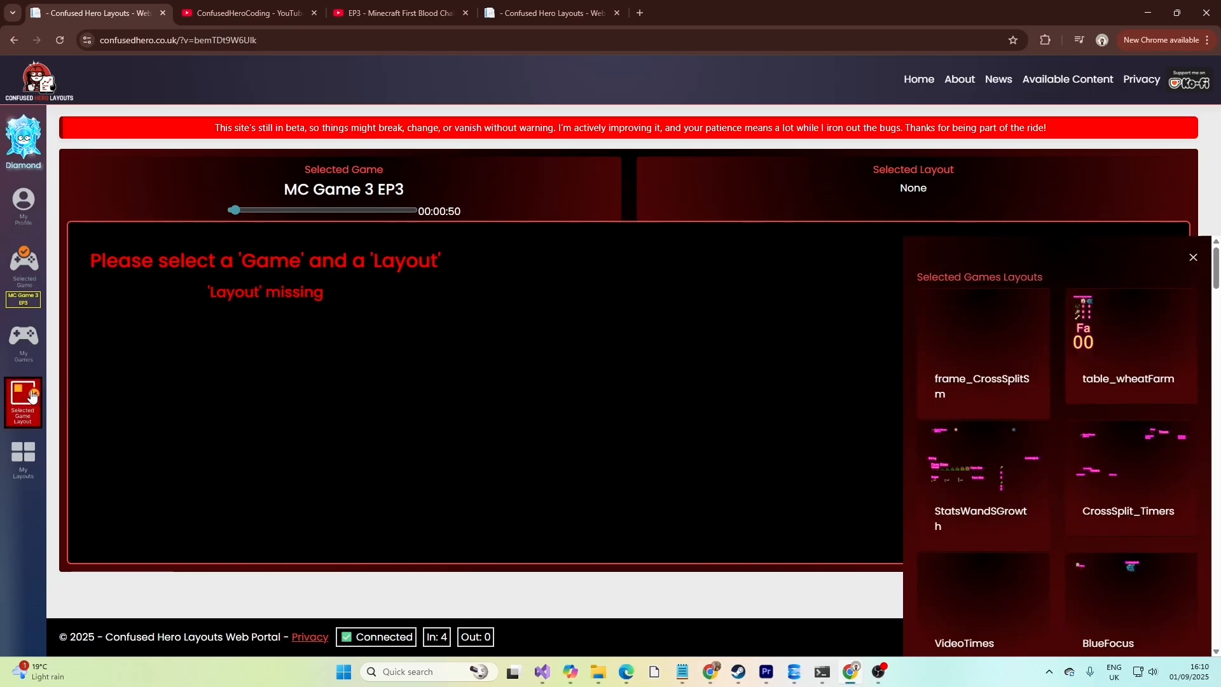
{"action": "scroll", "coordinate": [1019, 420], "scroll_direction": "down", "scroll_amount": 9}
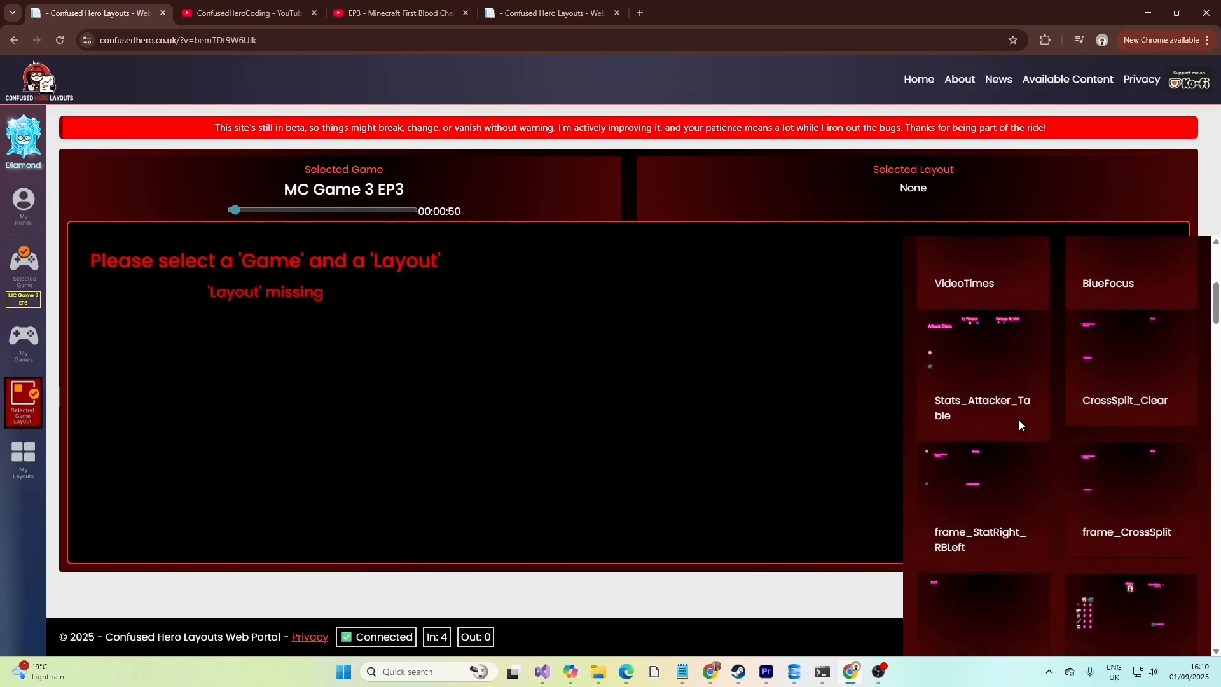
{"action": "scroll", "coordinate": [1019, 419], "scroll_direction": "down", "scroll_amount": 6}
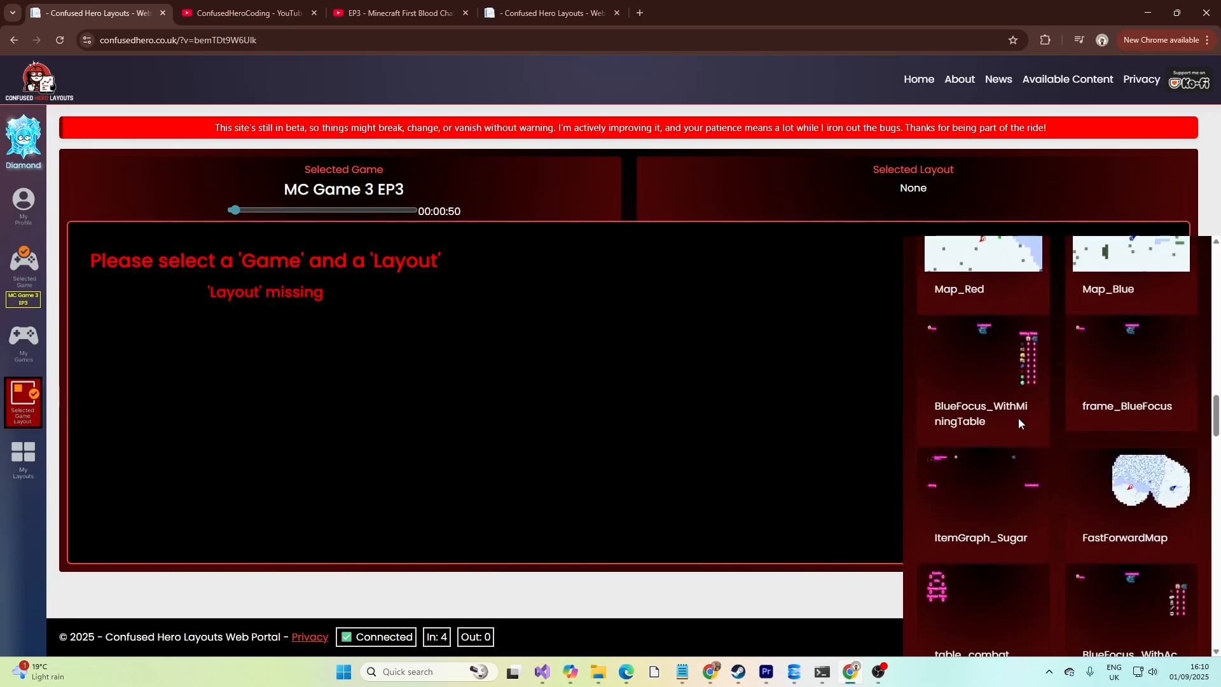
Seek the EP3 YouTube video to about 10:03 to view its stats overlay.
{"action": "left_click", "coordinate": [254, 13]}
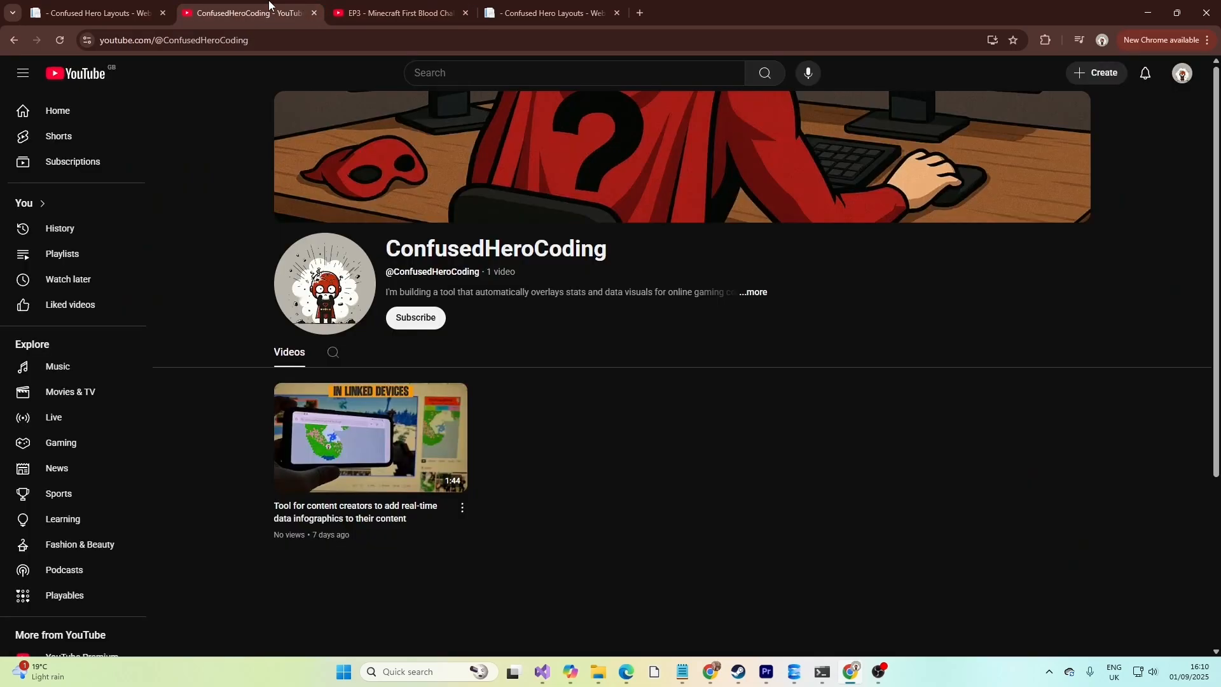
{"action": "left_click", "coordinate": [389, 6]}
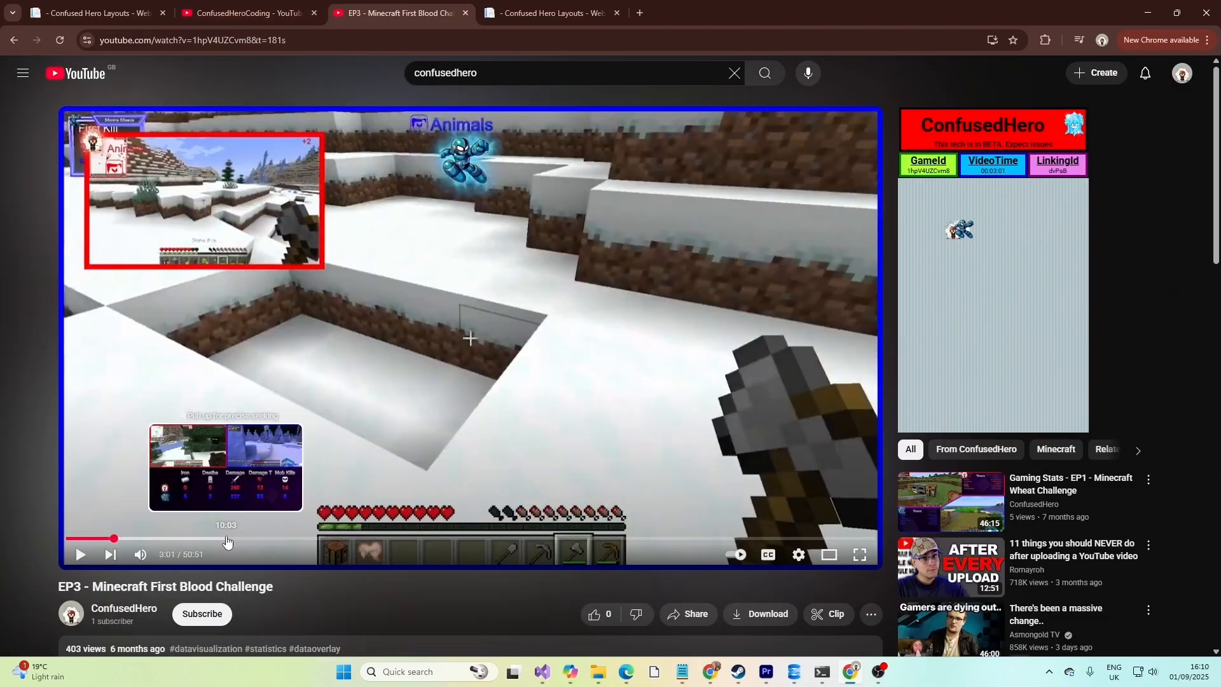
{"action": "left_click", "coordinate": [225, 539]}
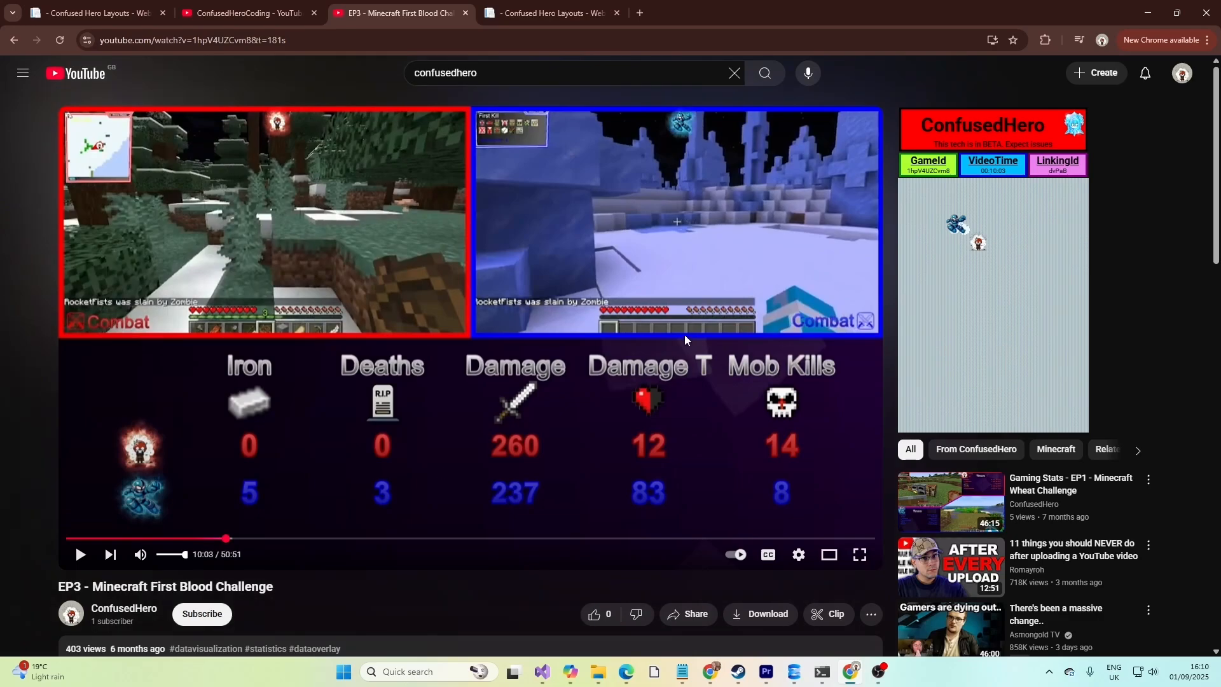
{"action": "left_click", "coordinate": [267, 5]}
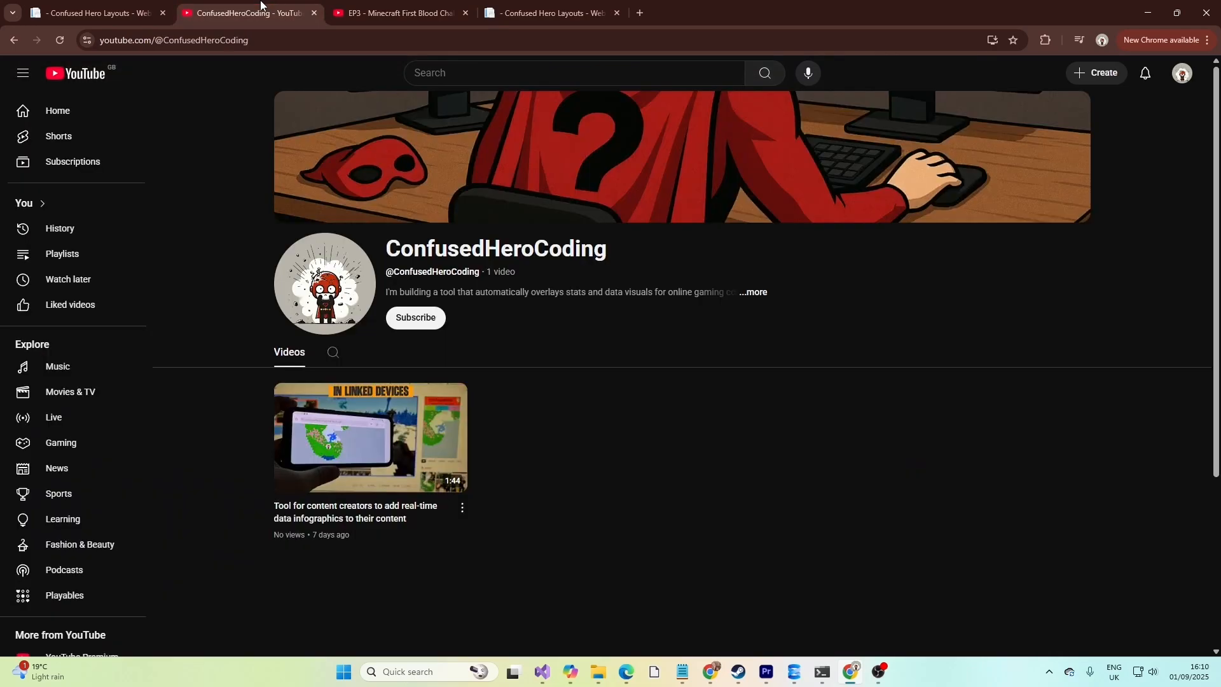
Select the StatsScoreView layout for the selected game.
{"action": "left_click", "coordinate": [104, 3]}
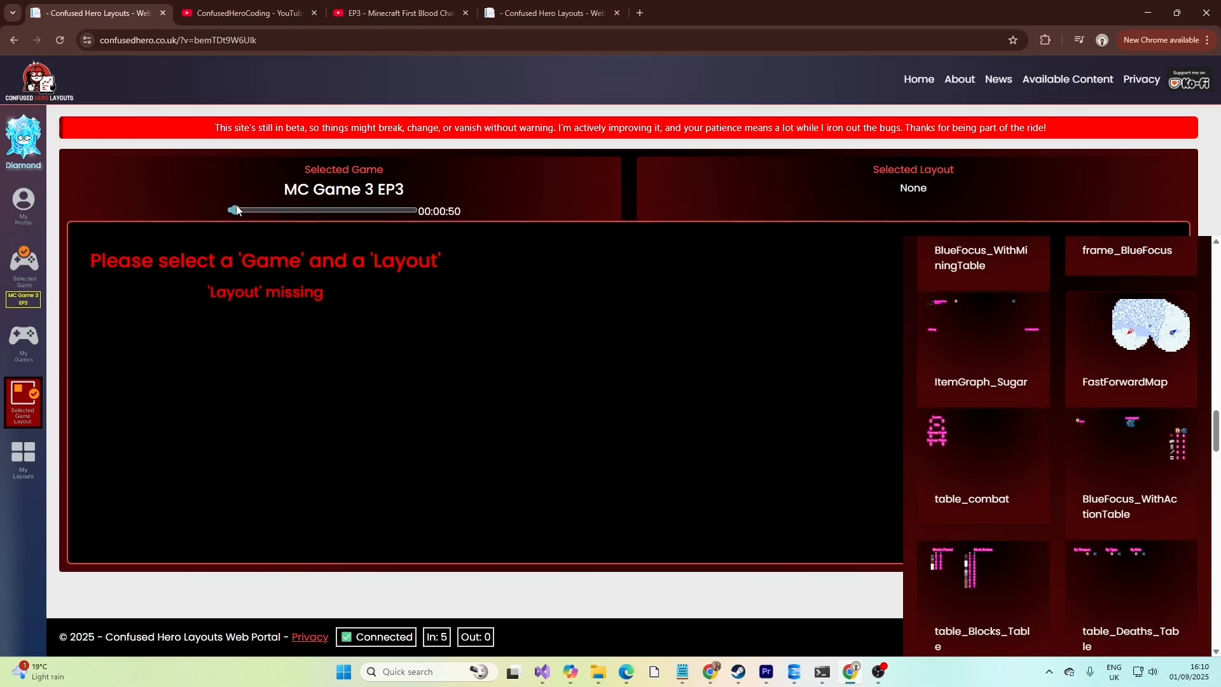
{"action": "scroll", "coordinate": [1119, 408], "scroll_direction": "down", "scroll_amount": 4}
{"action": "scroll", "coordinate": [1119, 408], "scroll_direction": "down", "scroll_amount": 10}
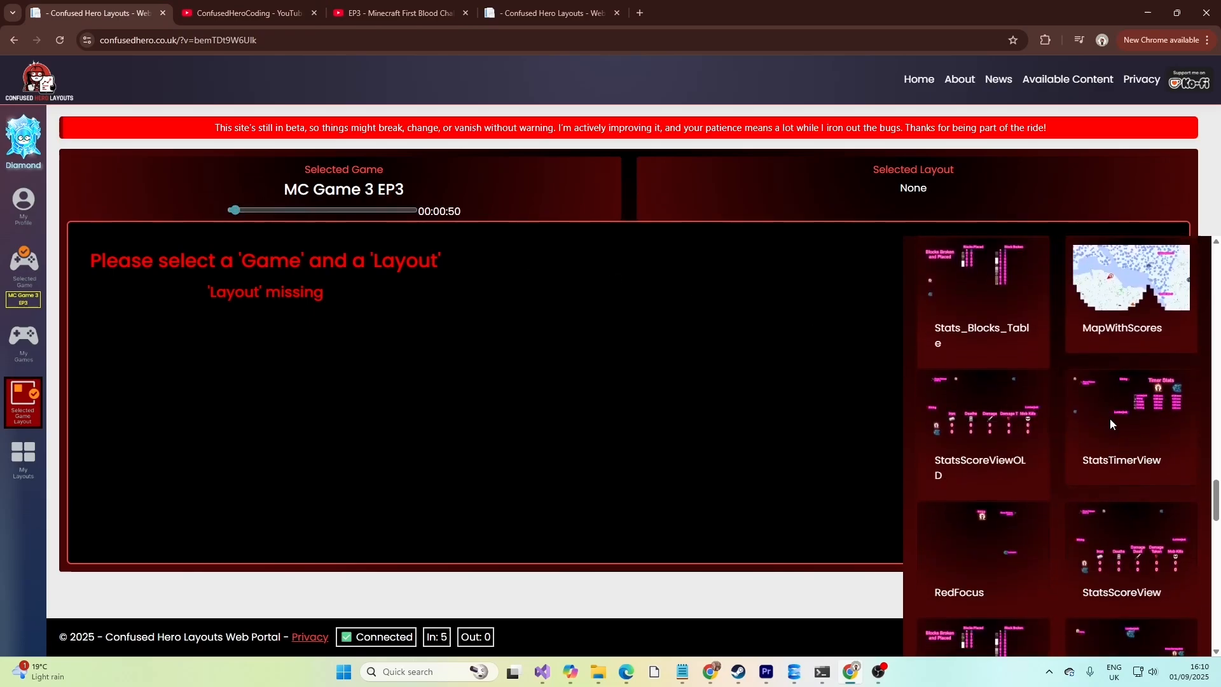
{"action": "scroll", "coordinate": [1112, 439], "scroll_direction": "down", "scroll_amount": 1}
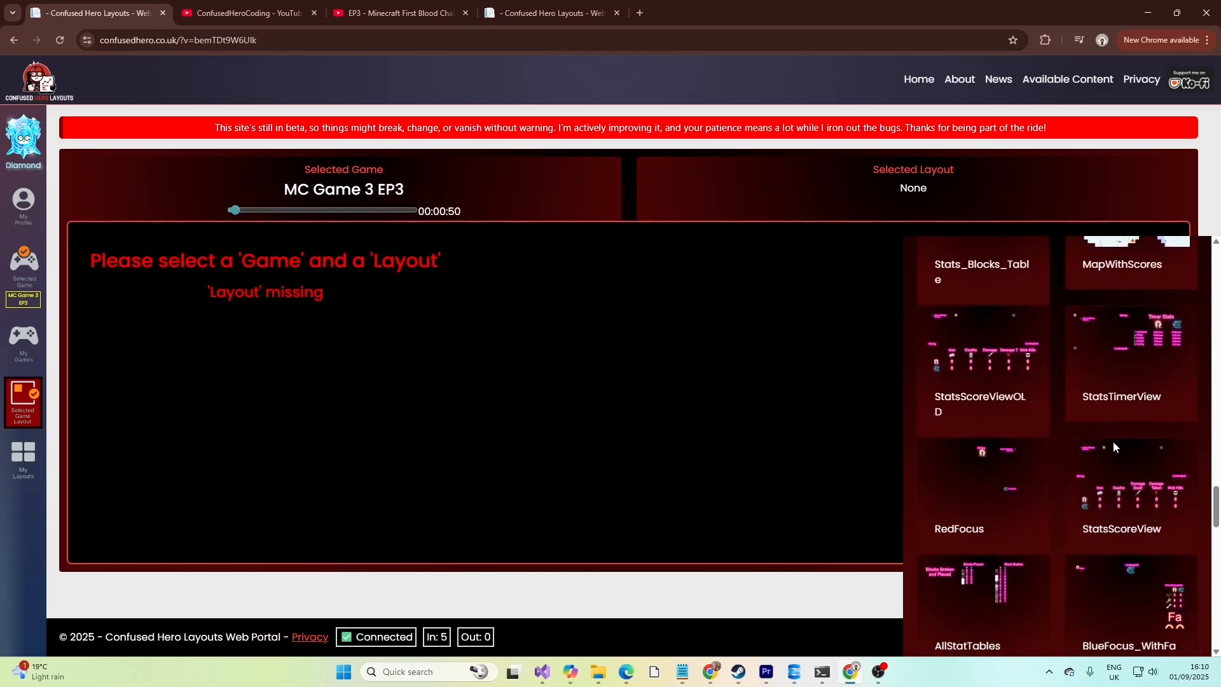
{"action": "left_click", "coordinate": [1115, 506]}
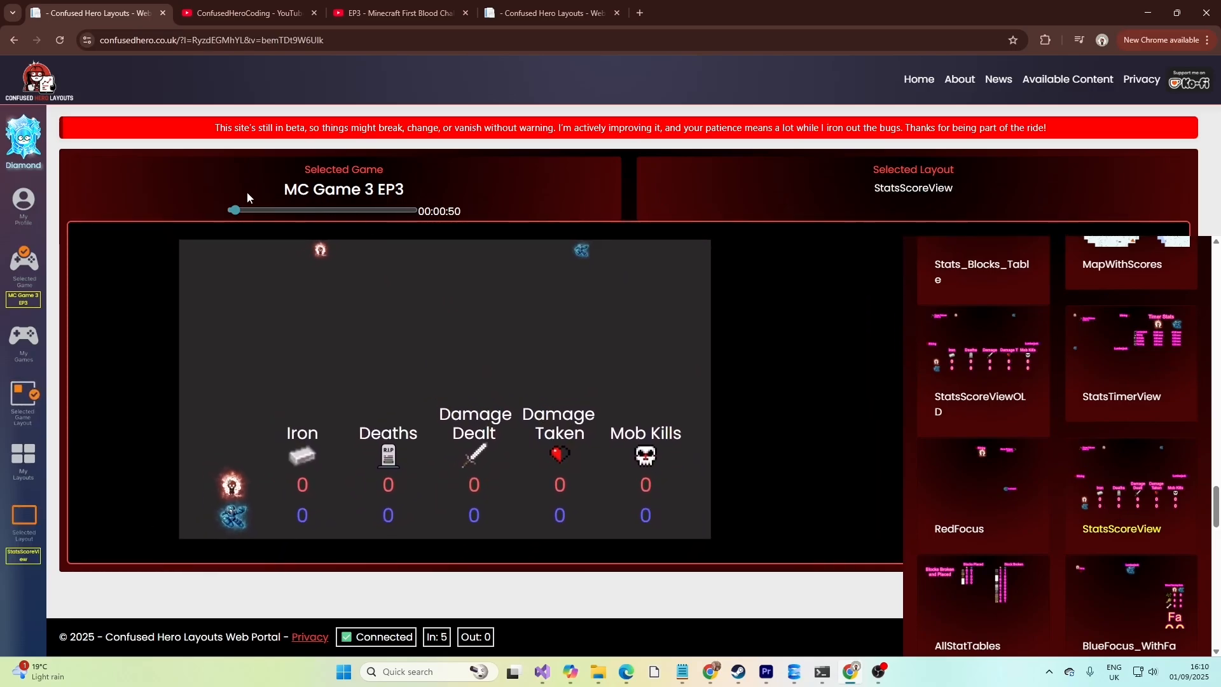
Scrub the game's timeline to about 00:10:11 to show the stats at that point.
{"action": "left_click", "coordinate": [240, 211]}
{"action": "left_click_drag", "start_coordinate": [240, 213], "coordinate": [278, 204]}
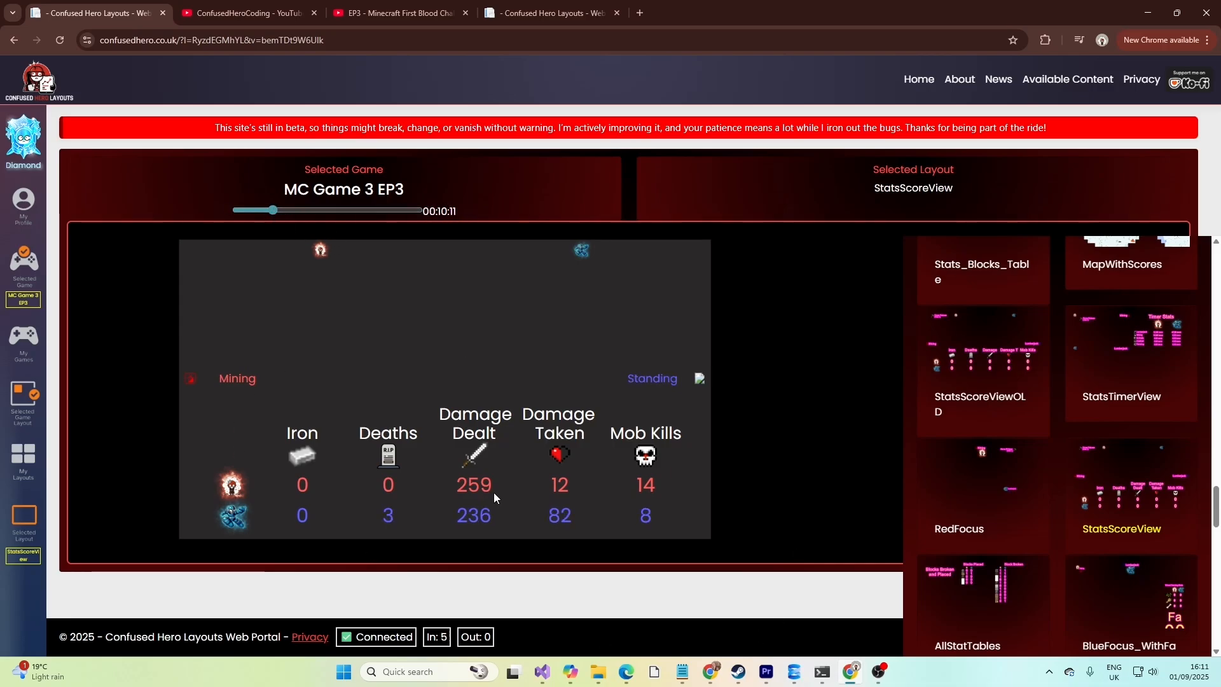
Compare the portal's StatsScoreView overlay with the stats shown in the YouTube video.
{"action": "left_click", "coordinate": [389, 12]}
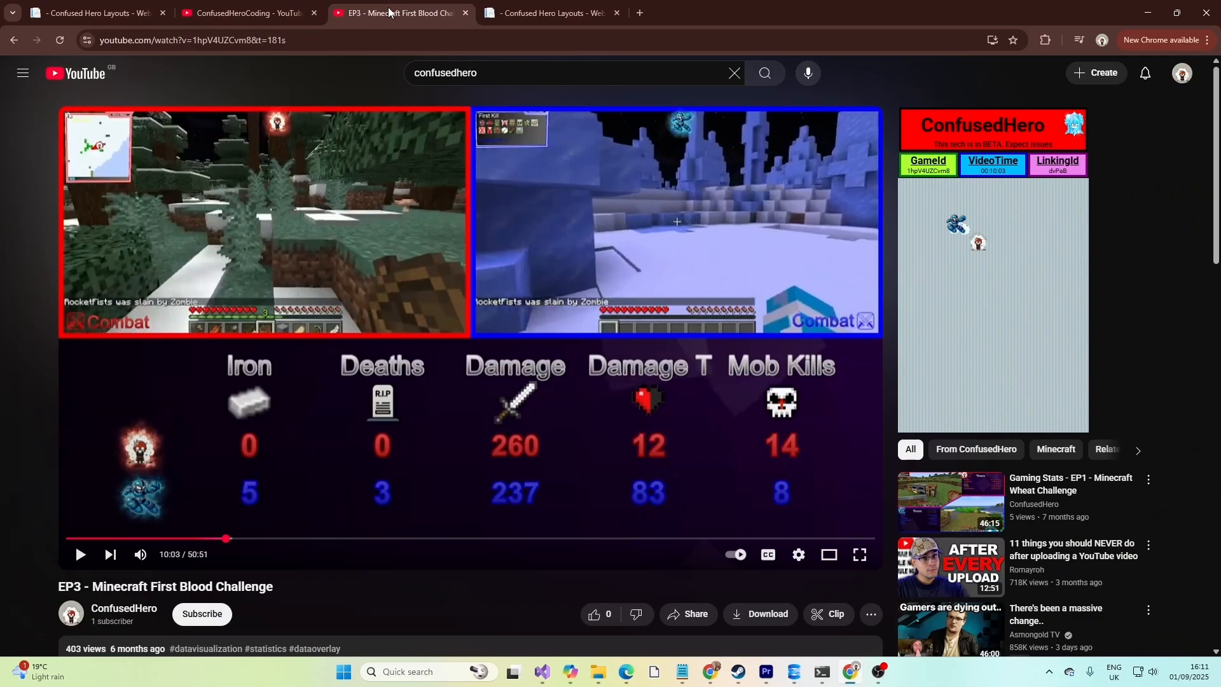
{"action": "left_click", "coordinate": [105, 7]}
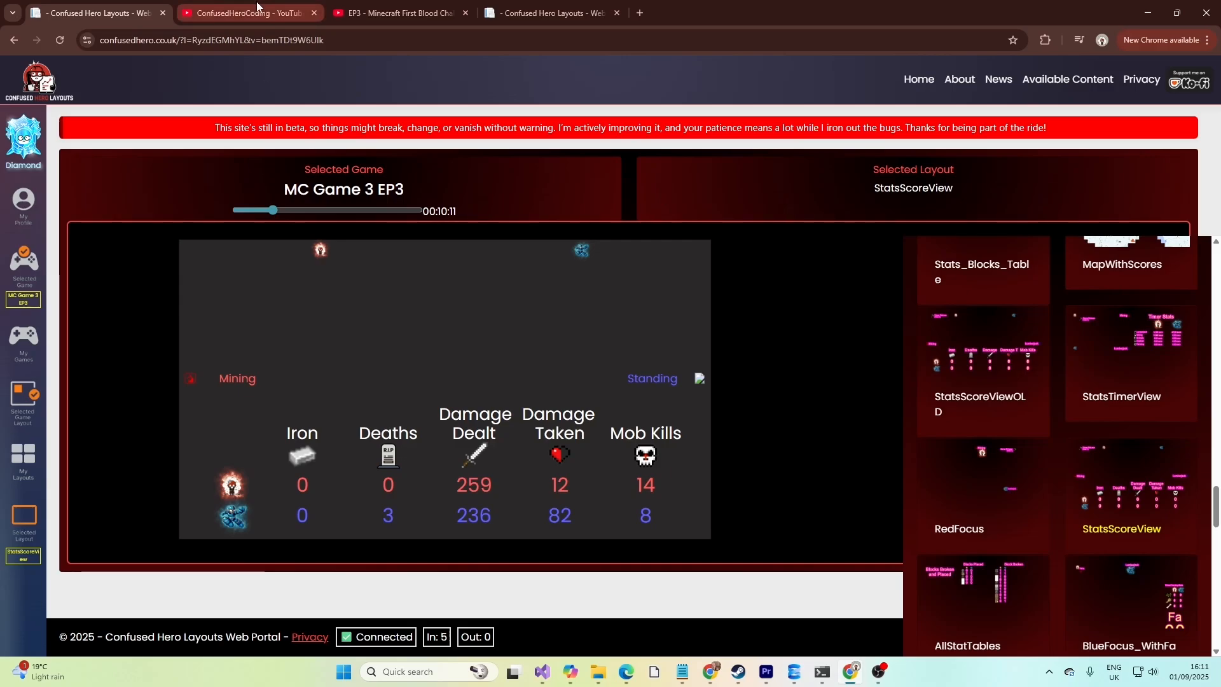
{"action": "left_click", "coordinate": [359, 10]}
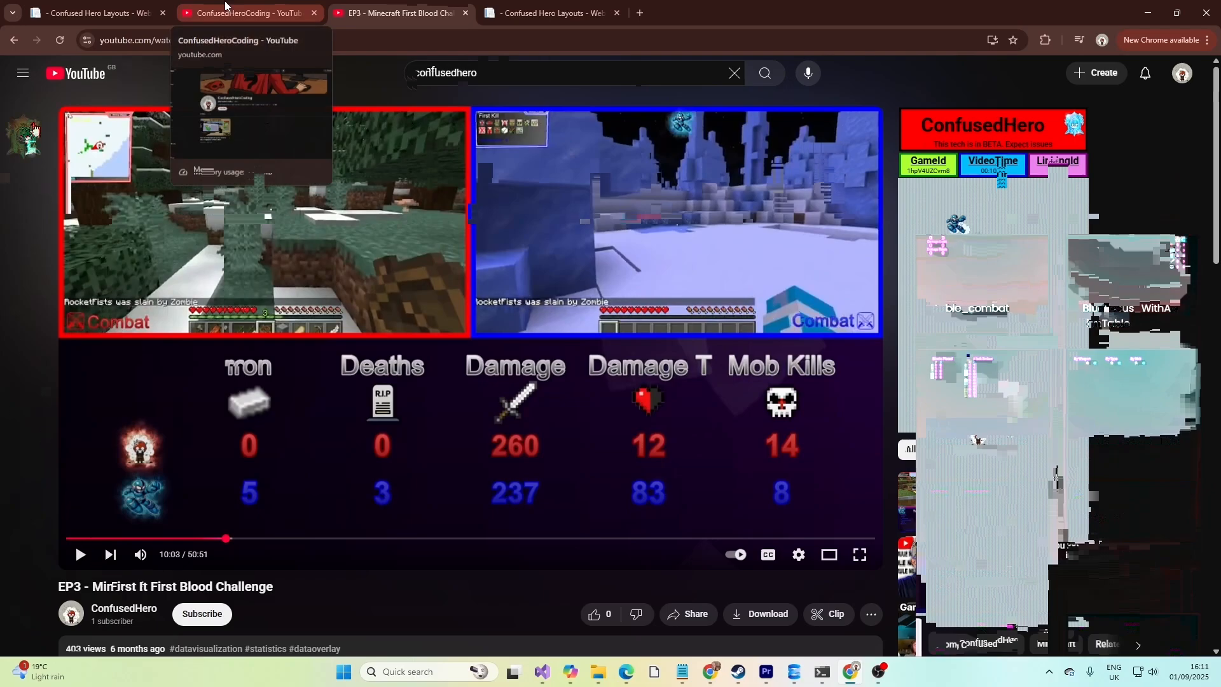
{"action": "left_click", "coordinate": [98, 11]}
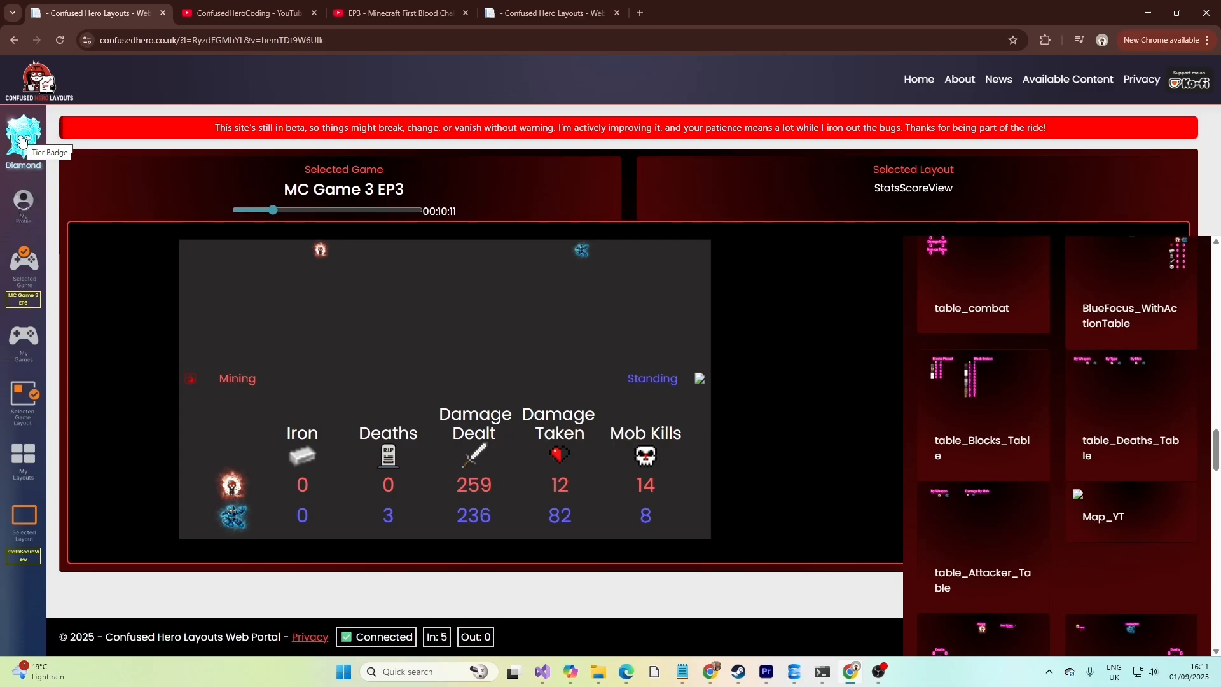
Open My Profile and examine its public ID, membership tier, display name and token fields.
{"action": "left_click", "coordinate": [21, 140]}
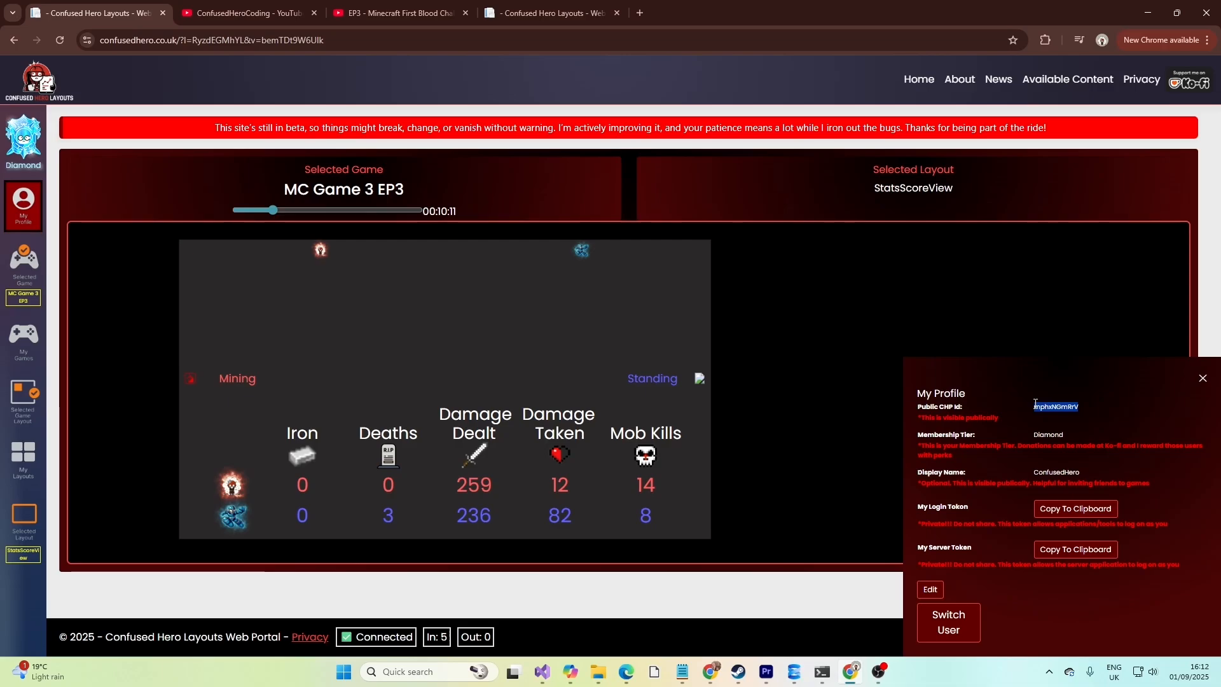
{"action": "double_click", "coordinate": [1043, 475]}
{"action": "left_click_drag", "start_coordinate": [1024, 411], "coordinate": [983, 517]}
{"action": "left_click", "coordinate": [983, 515]}
{"action": "left_click", "coordinate": [1066, 551]}
{"action": "left_click", "coordinate": [1071, 511]}
{"action": "left_click", "coordinate": [931, 589]}
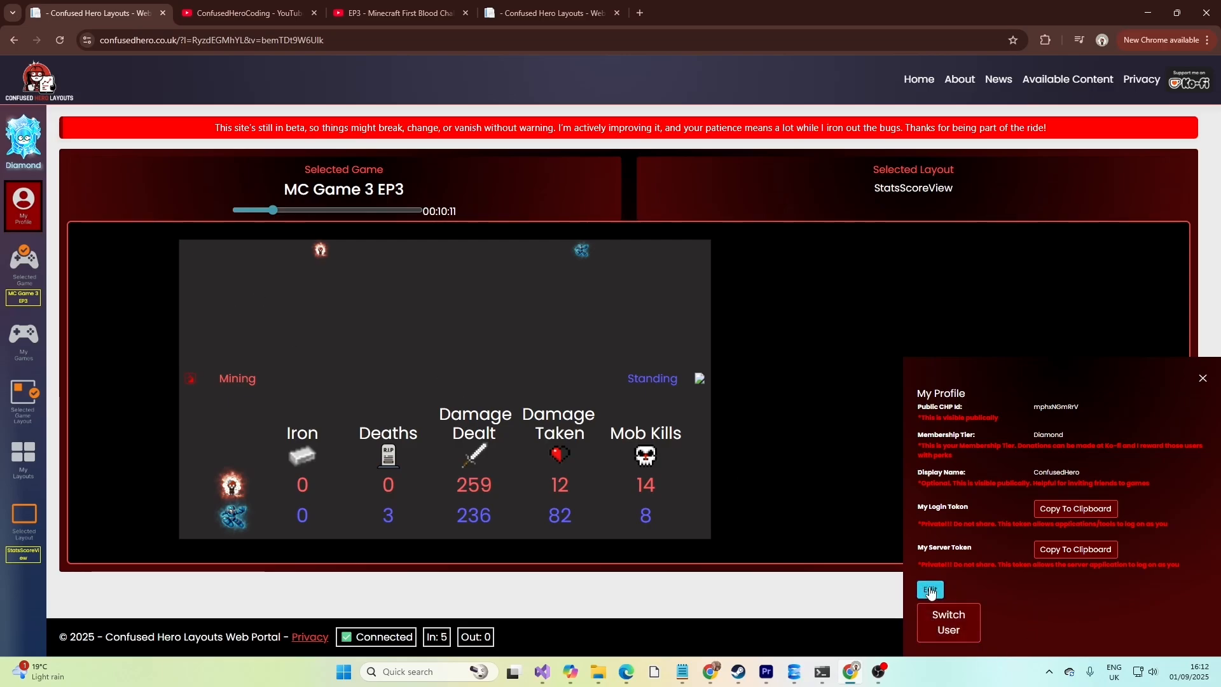
Open the selected game's details and examine its Main and Distribution settings against the YouTube video.
{"action": "left_click", "coordinate": [24, 269]}
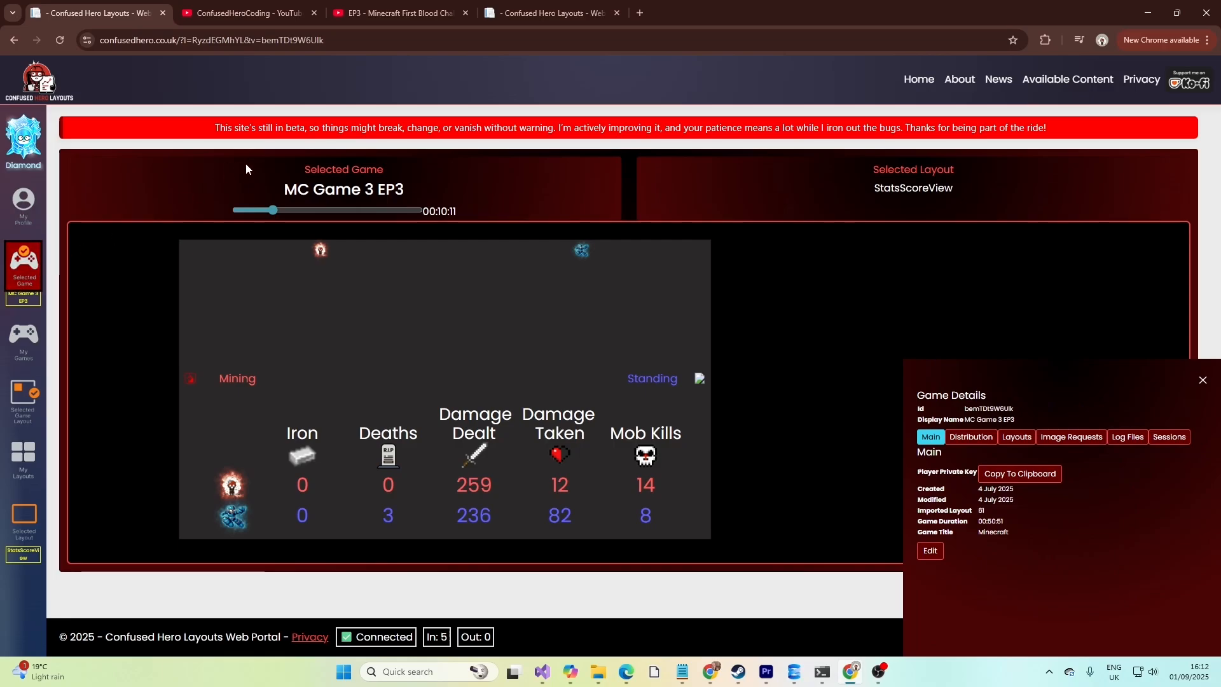
{"action": "left_click_drag", "start_coordinate": [281, 188], "coordinate": [413, 188]}
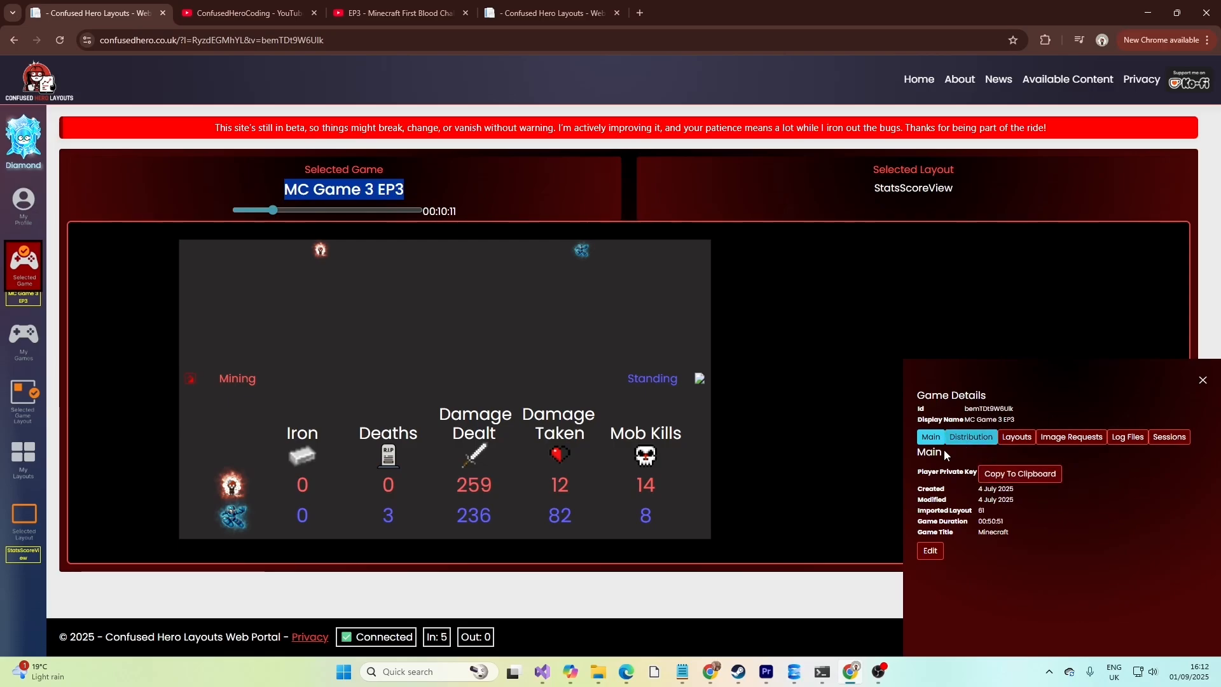
{"action": "left_click_drag", "start_coordinate": [919, 472], "coordinate": [974, 471]}
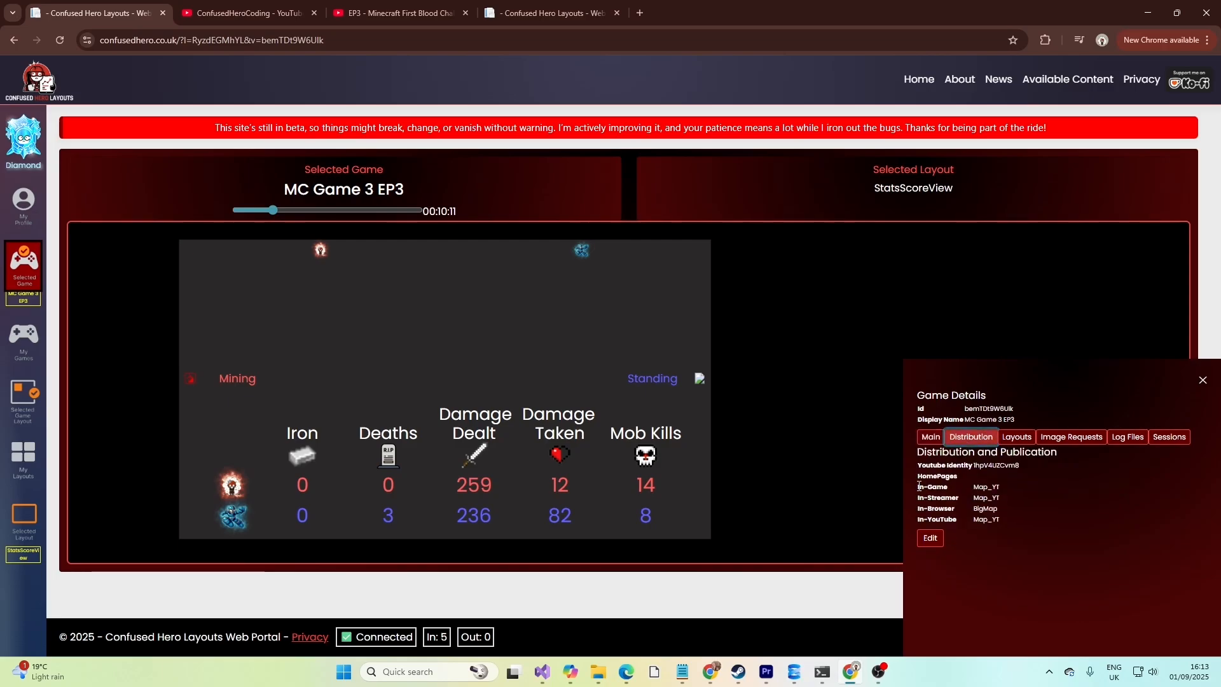
{"action": "left_click_drag", "start_coordinate": [921, 486], "coordinate": [960, 491]}
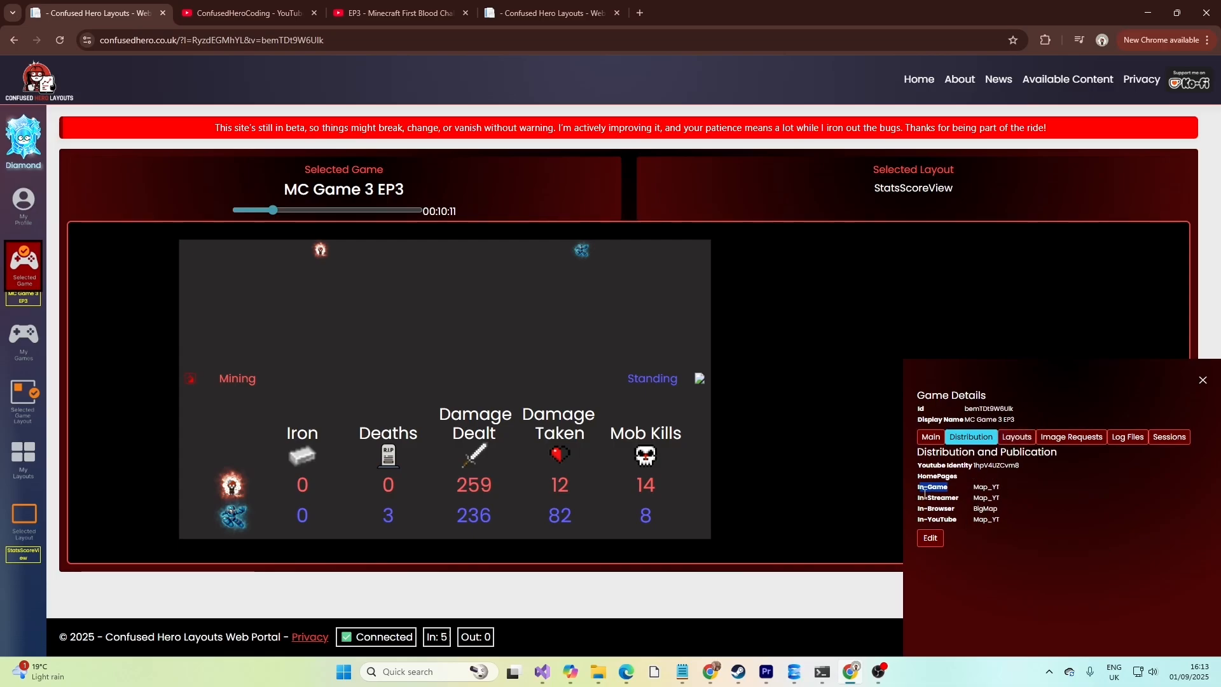
{"action": "left_click", "coordinate": [917, 515]}
{"action": "left_click_drag", "start_coordinate": [918, 514], "coordinate": [928, 509]}
{"action": "left_click", "coordinate": [957, 515]}
{"action": "double_click", "coordinate": [987, 509]}
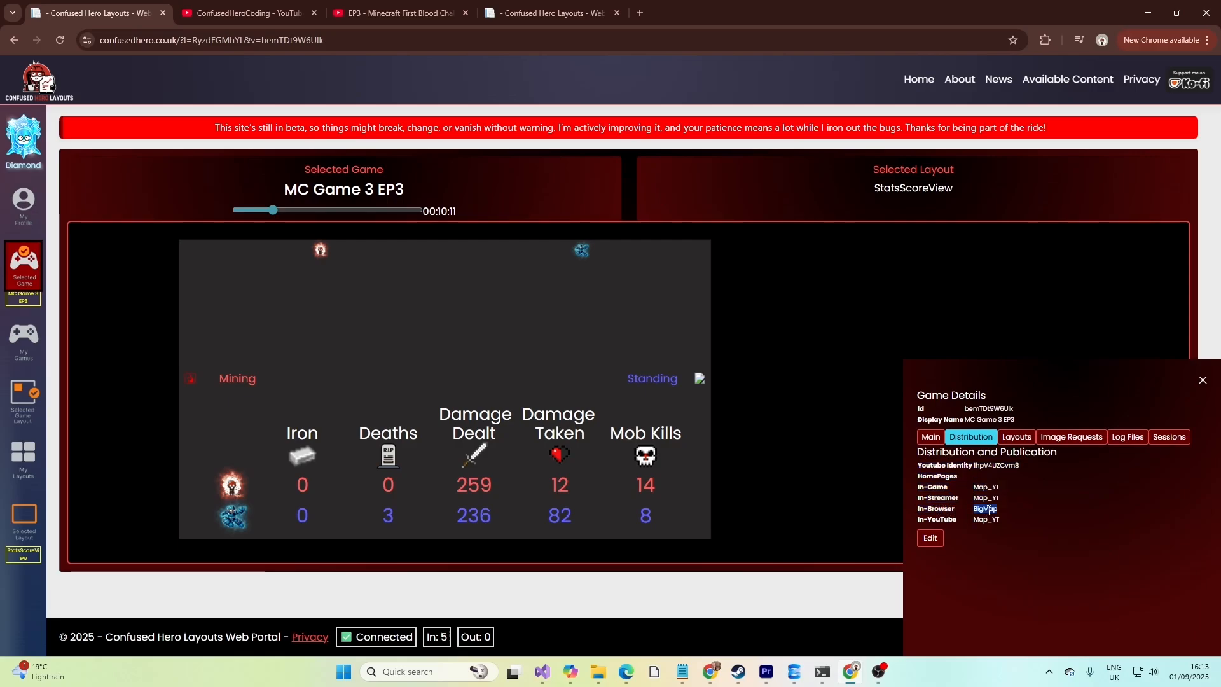
{"action": "left_click", "coordinate": [372, 12]}
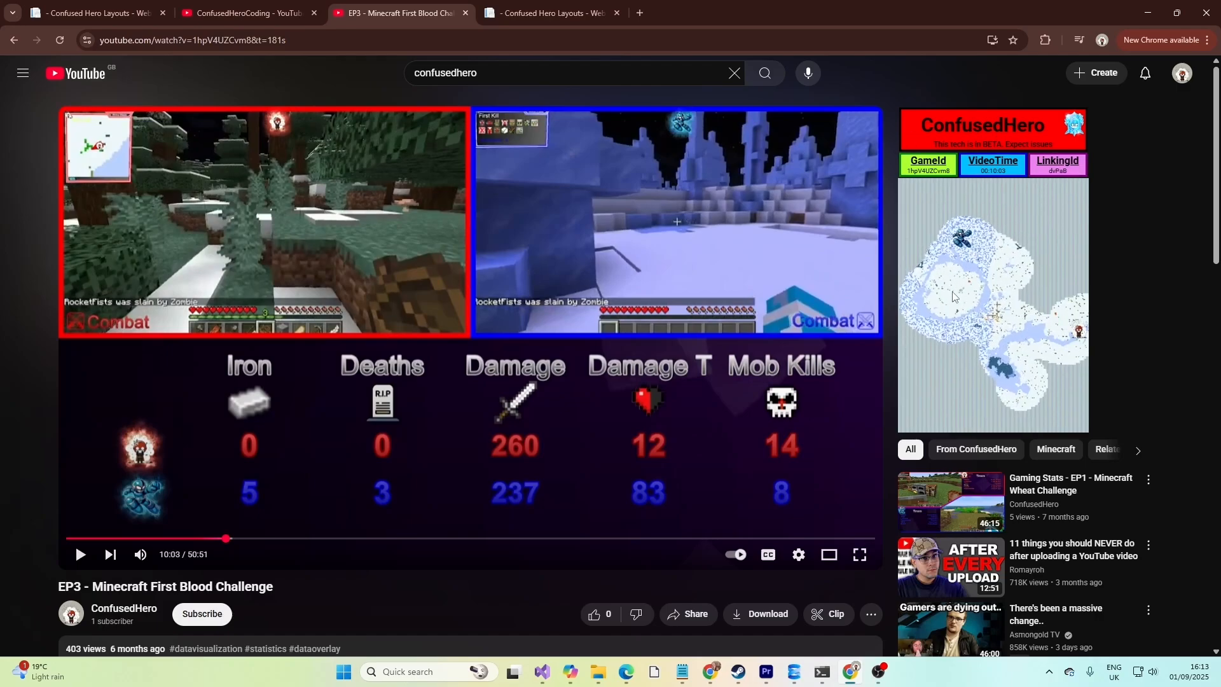
{"action": "left_click", "coordinate": [108, 9]}
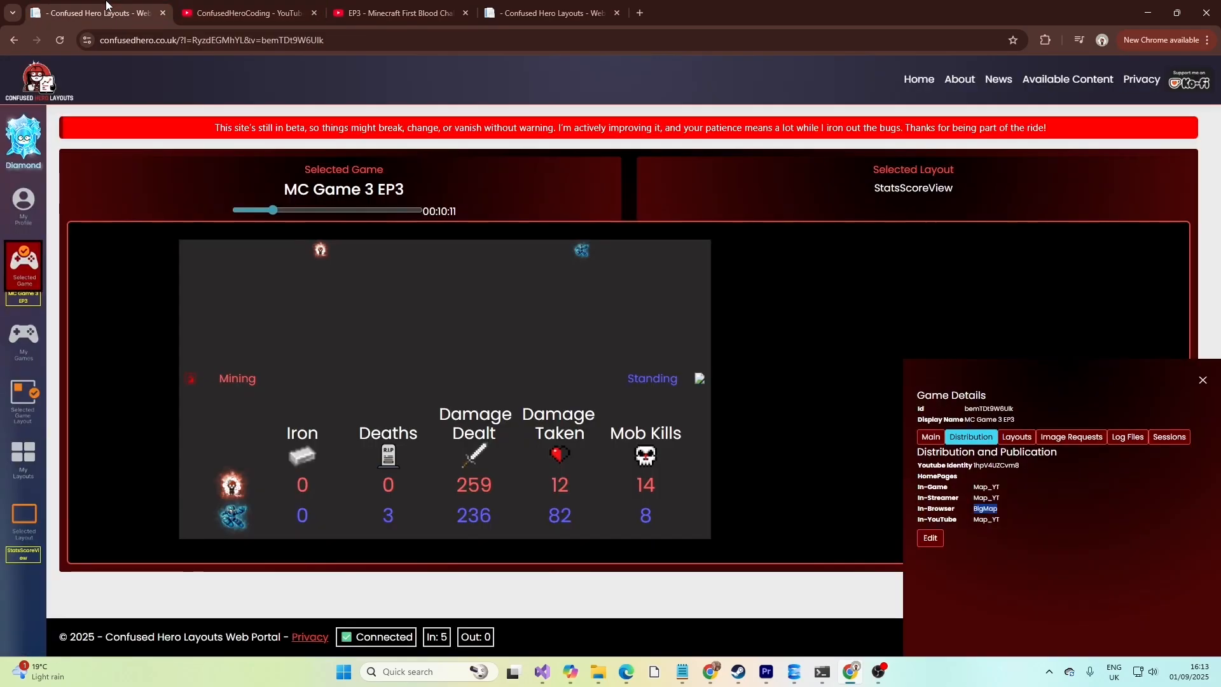
Examine the selected game's Layouts and Image Requests lists, then close the game details.
{"action": "left_click", "coordinate": [1021, 436]}
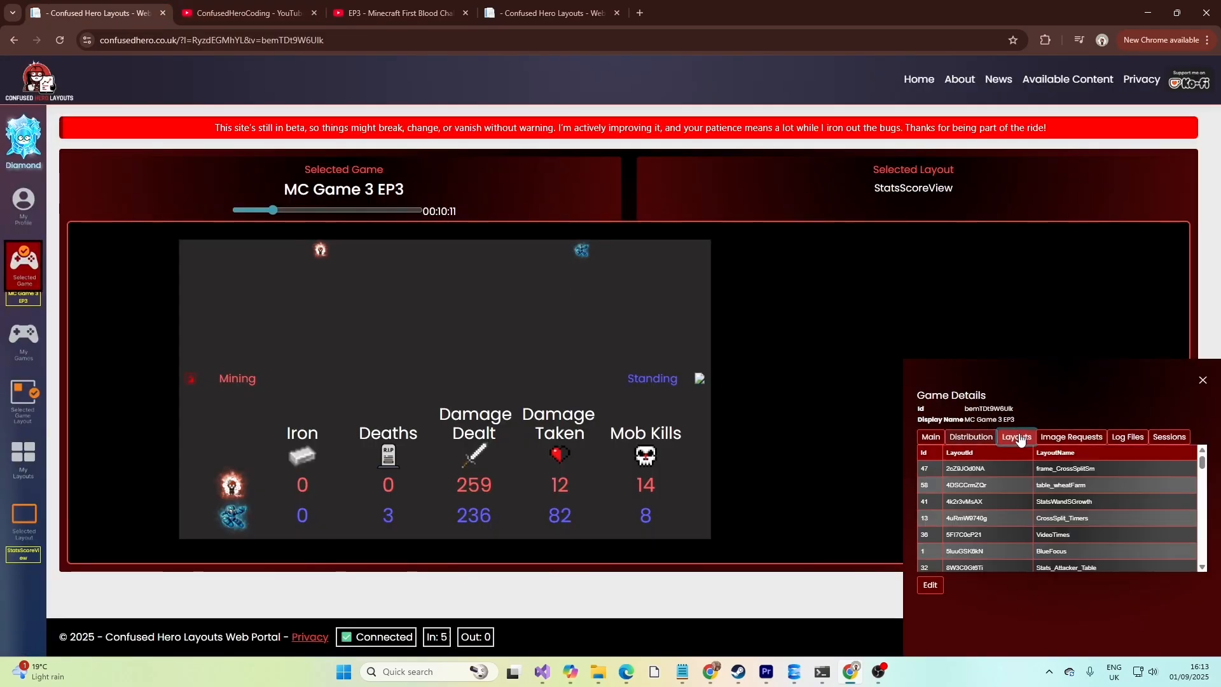
{"action": "scroll", "coordinate": [1032, 462], "scroll_direction": "down", "scroll_amount": 1}
{"action": "scroll", "coordinate": [1032, 467], "scroll_direction": "down", "scroll_amount": 10}
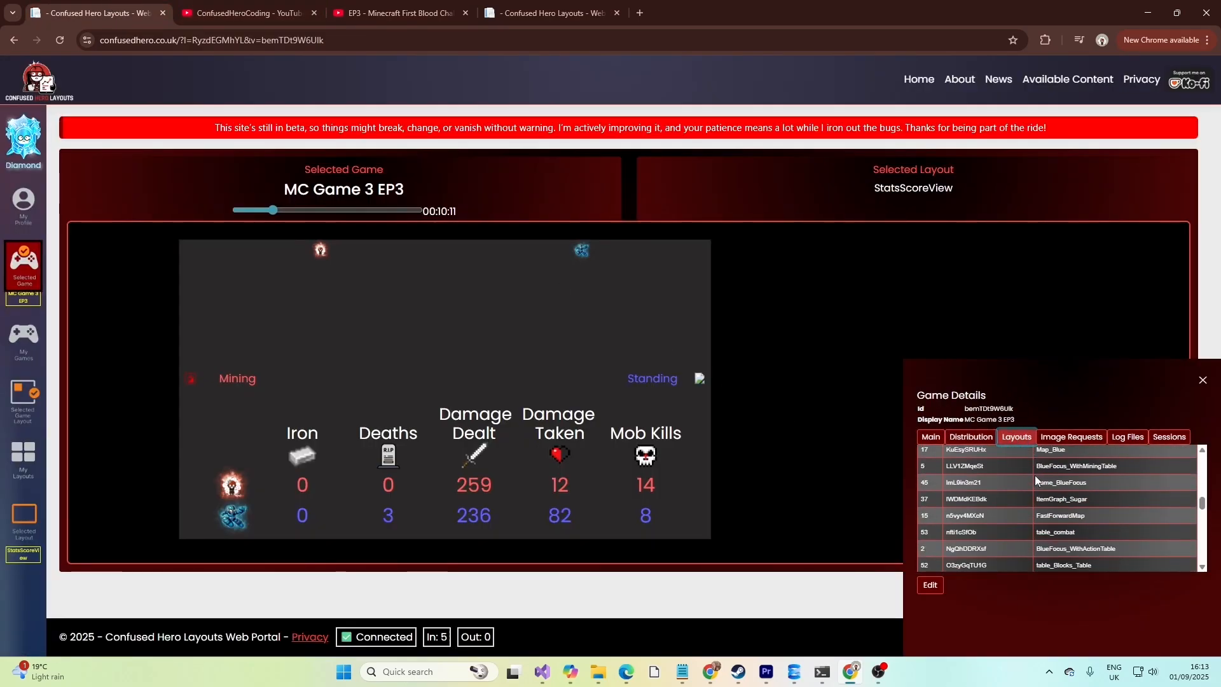
{"action": "scroll", "coordinate": [1041, 478], "scroll_direction": "up", "scroll_amount": 10}
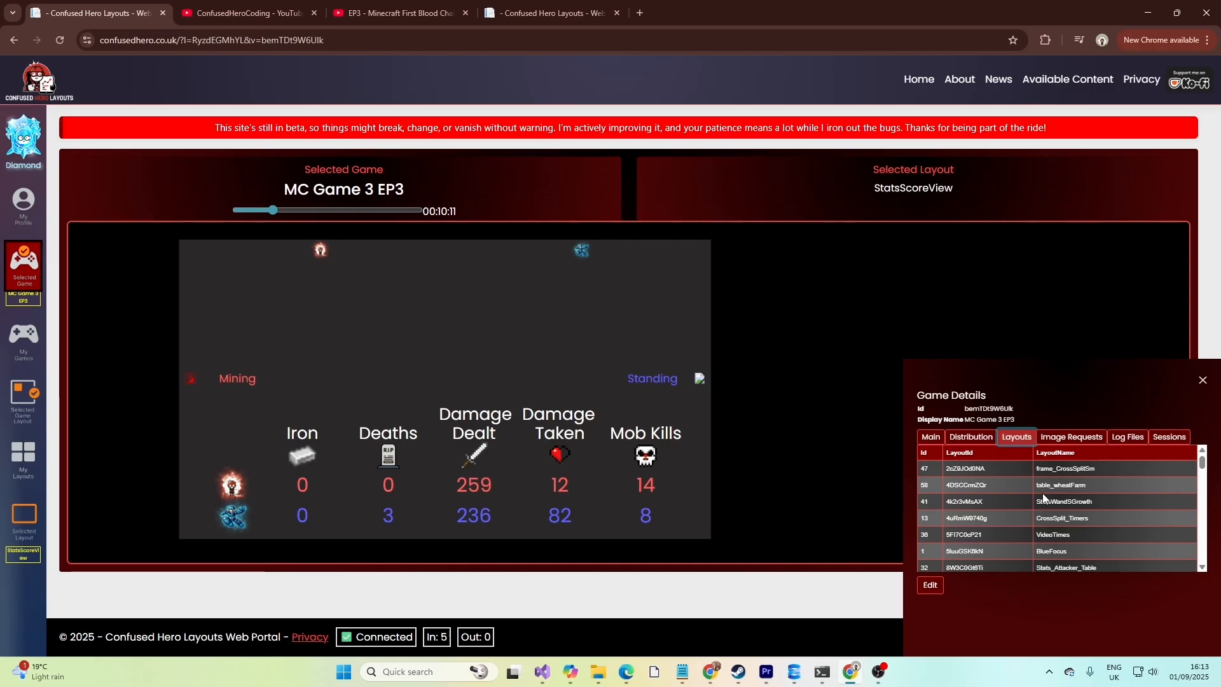
{"action": "left_click", "coordinate": [1057, 439]}
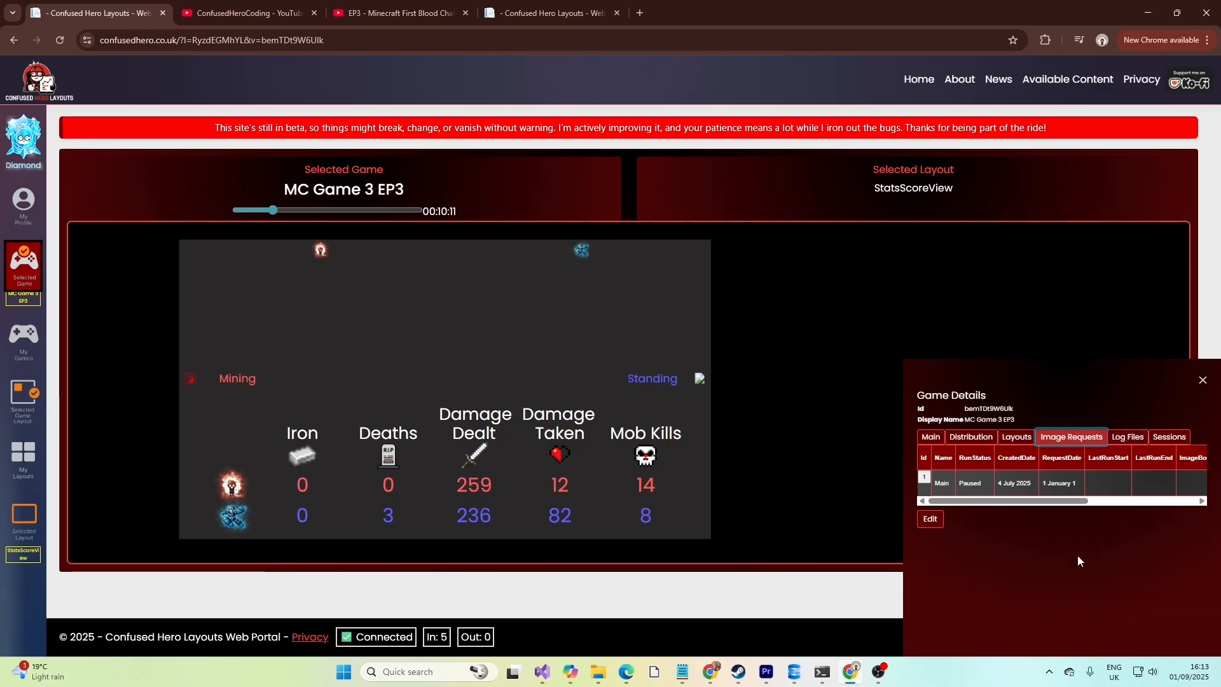
{"action": "left_click", "coordinate": [1203, 380]}
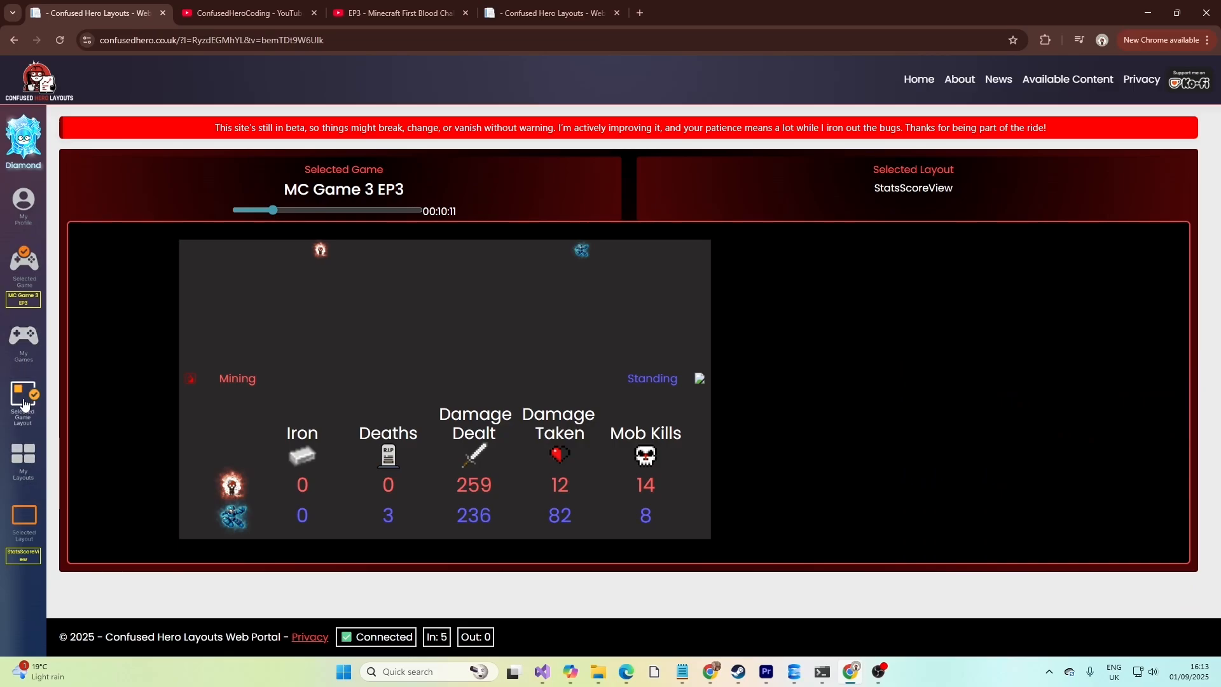
Browse the layouts available for the selected game and the My Layouts collection.
{"action": "left_click", "coordinate": [20, 401]}
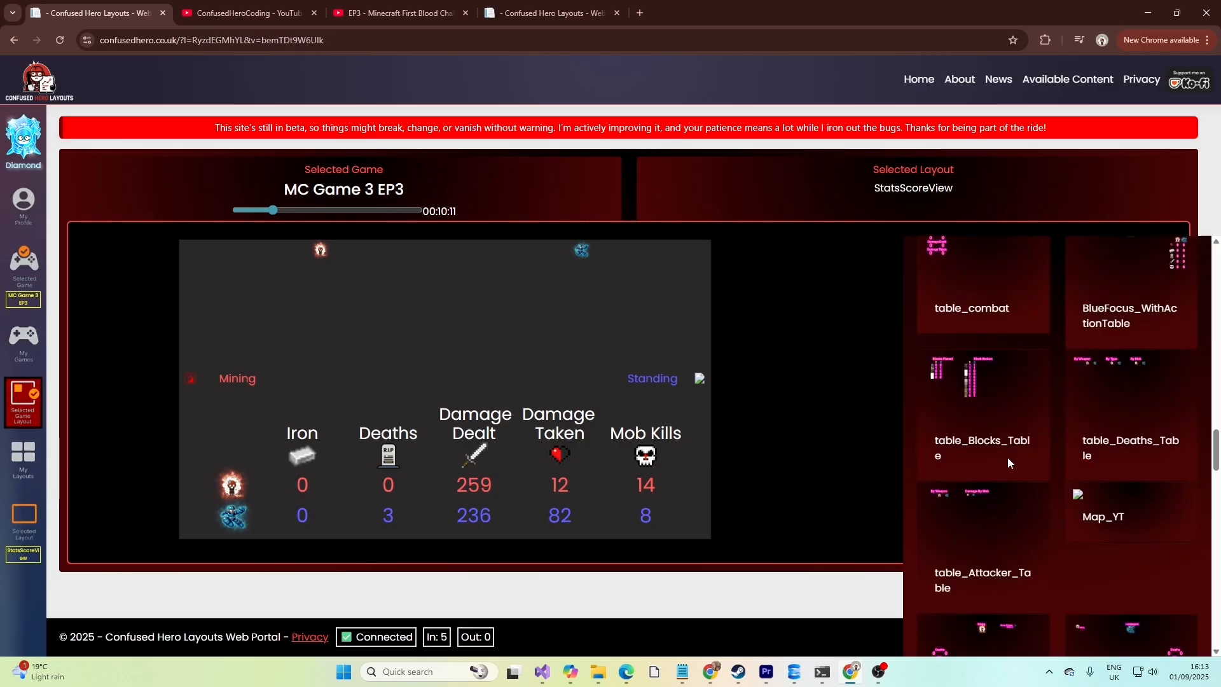
{"action": "scroll", "coordinate": [1010, 466], "scroll_direction": "down", "scroll_amount": 8}
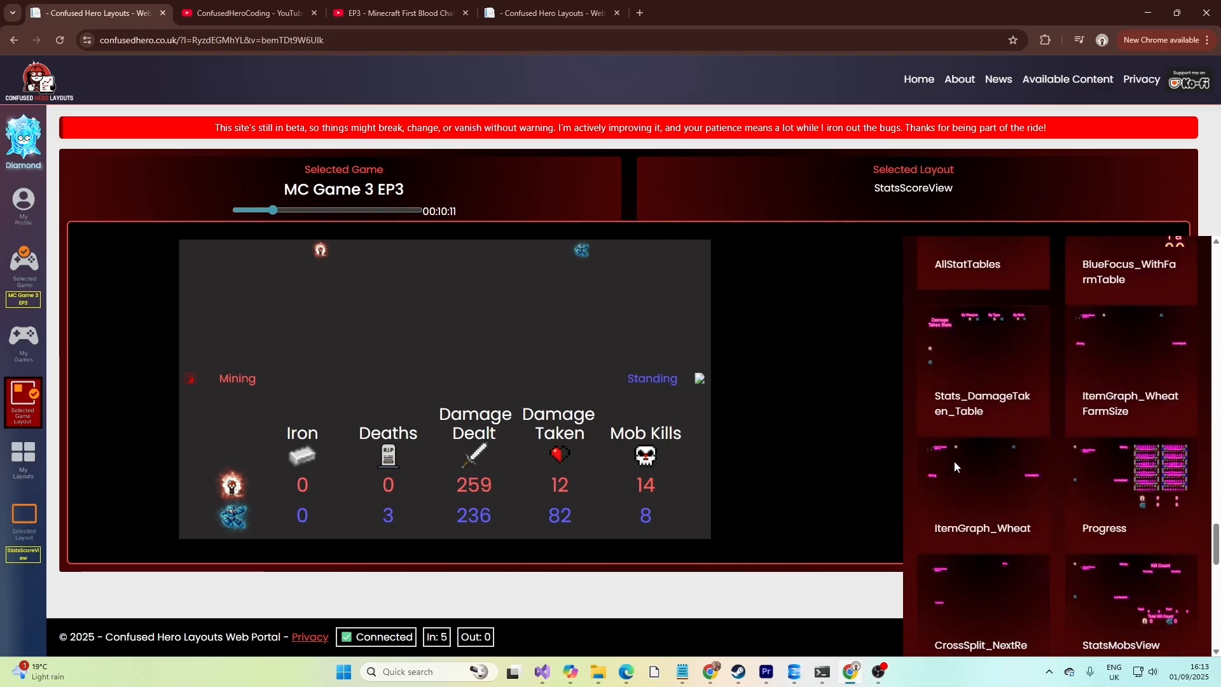
{"action": "left_click_drag", "start_coordinate": [264, 190], "coordinate": [410, 188]}
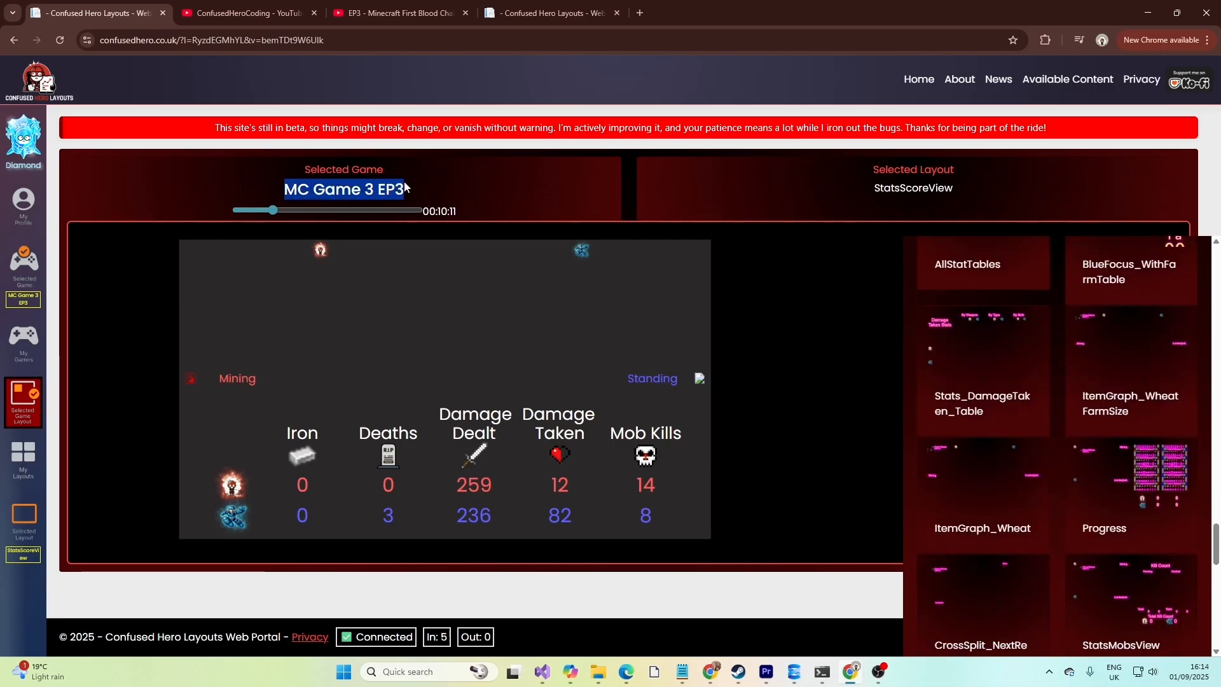
{"action": "left_click", "coordinate": [27, 459]}
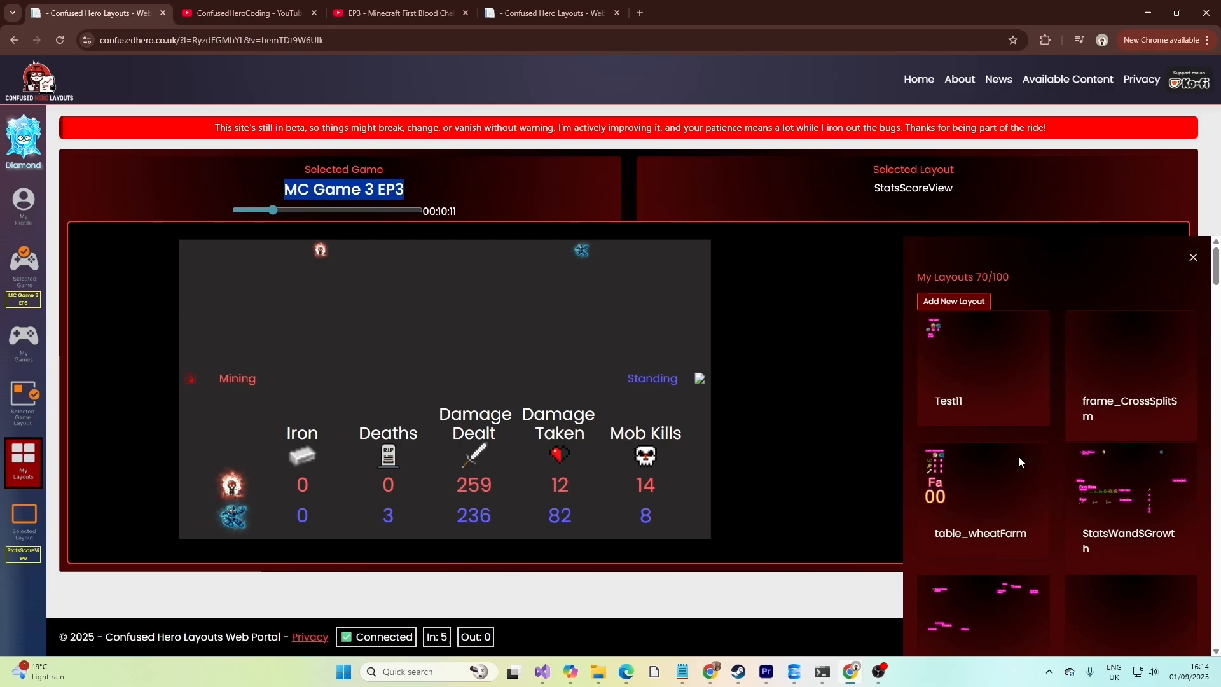
{"action": "left_click", "coordinate": [978, 276]}
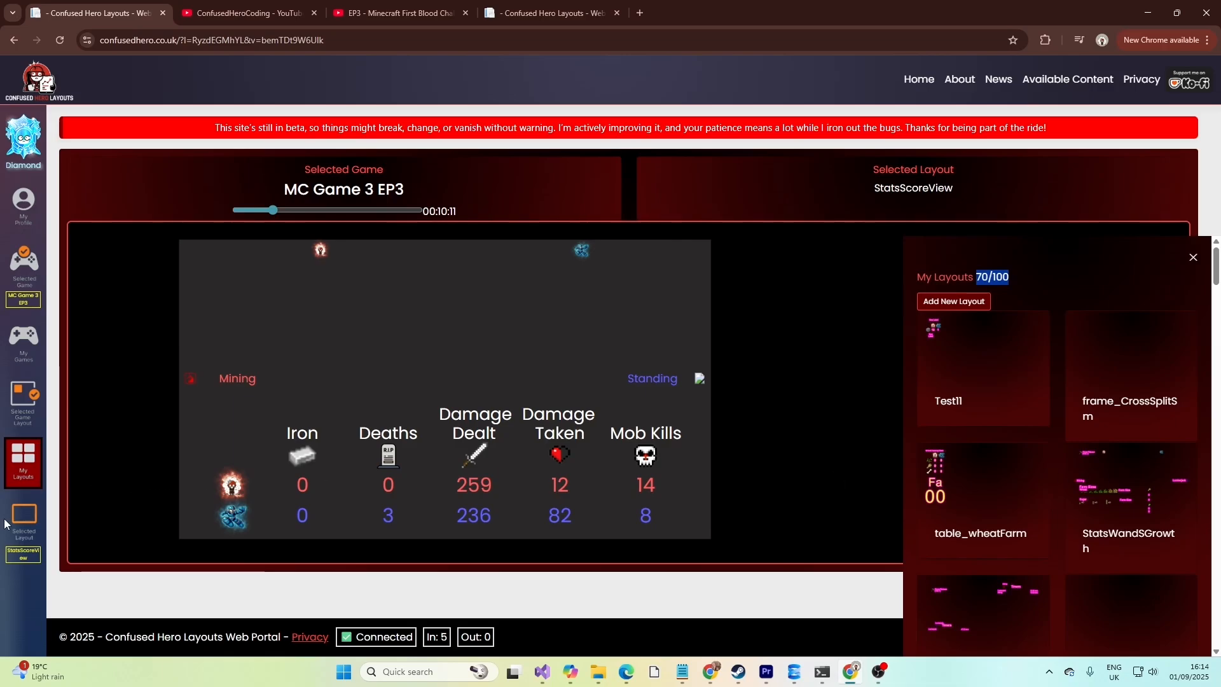
Open the Selected Layout panel and inspect the StatsScoreView's score table and Damage text items.
{"action": "left_click", "coordinate": [26, 520]}
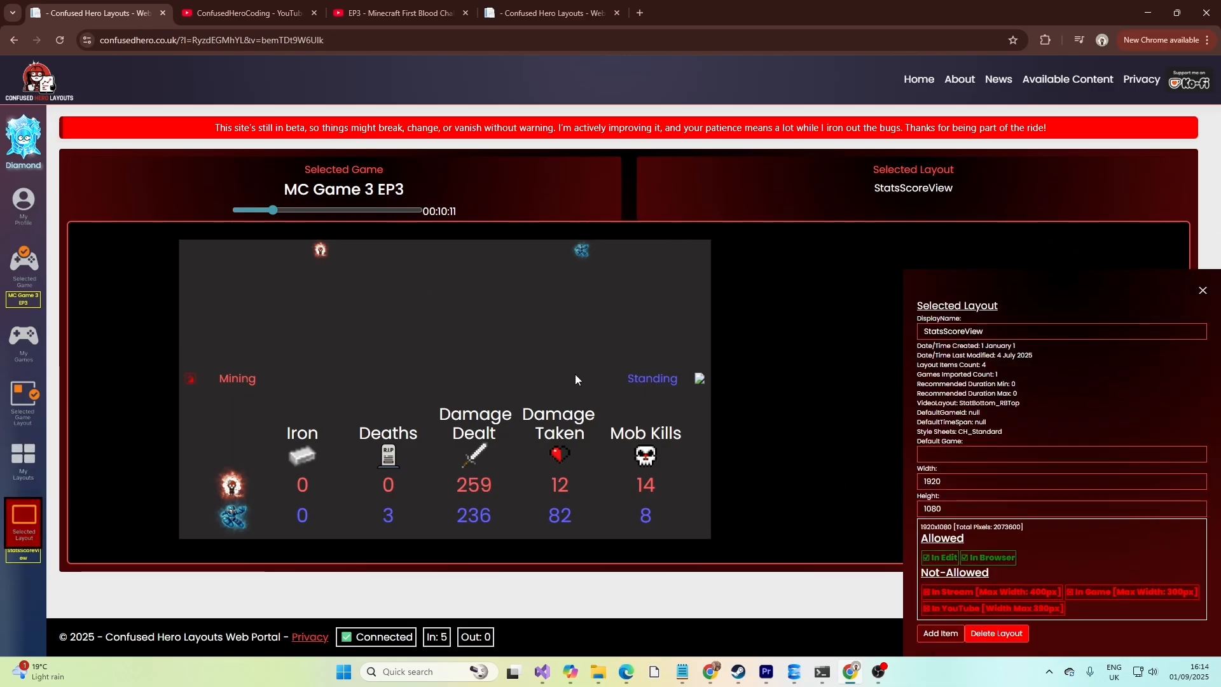
{"action": "left_click", "coordinate": [502, 431]}
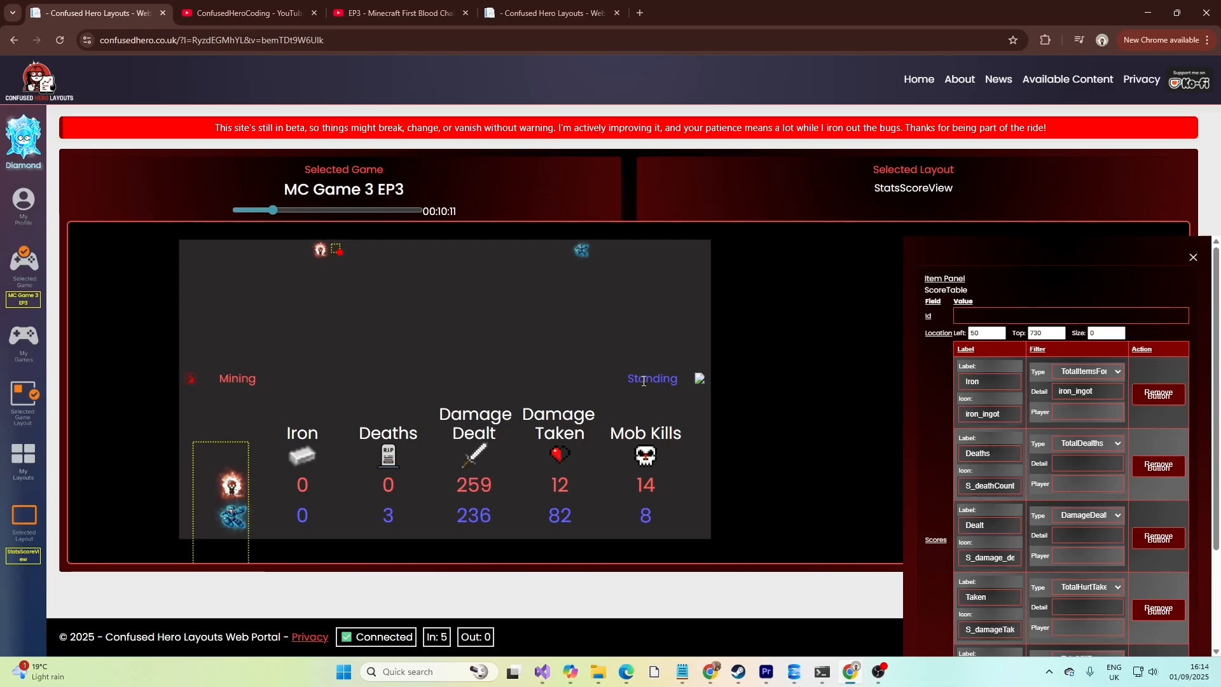
{"action": "left_click", "coordinate": [644, 381]}
{"action": "left_click", "coordinate": [464, 424]}
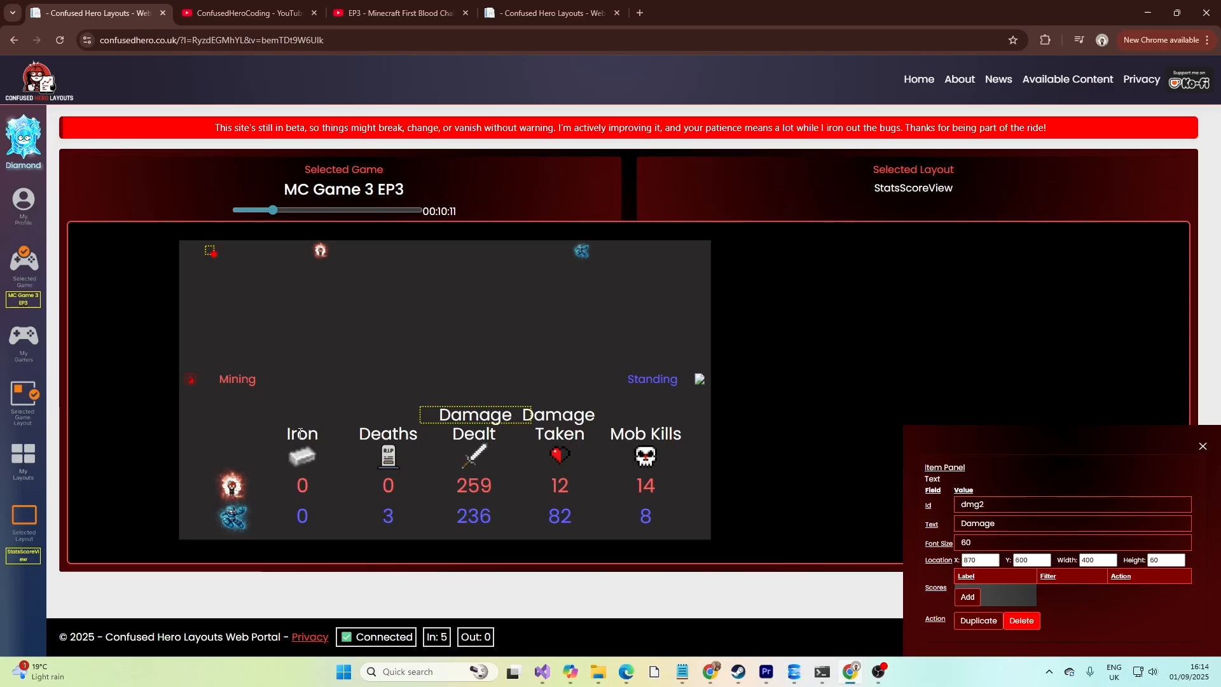
{"action": "left_click", "coordinate": [301, 465]}
{"action": "scroll", "coordinate": [1032, 482], "scroll_direction": "down", "scroll_amount": 3}
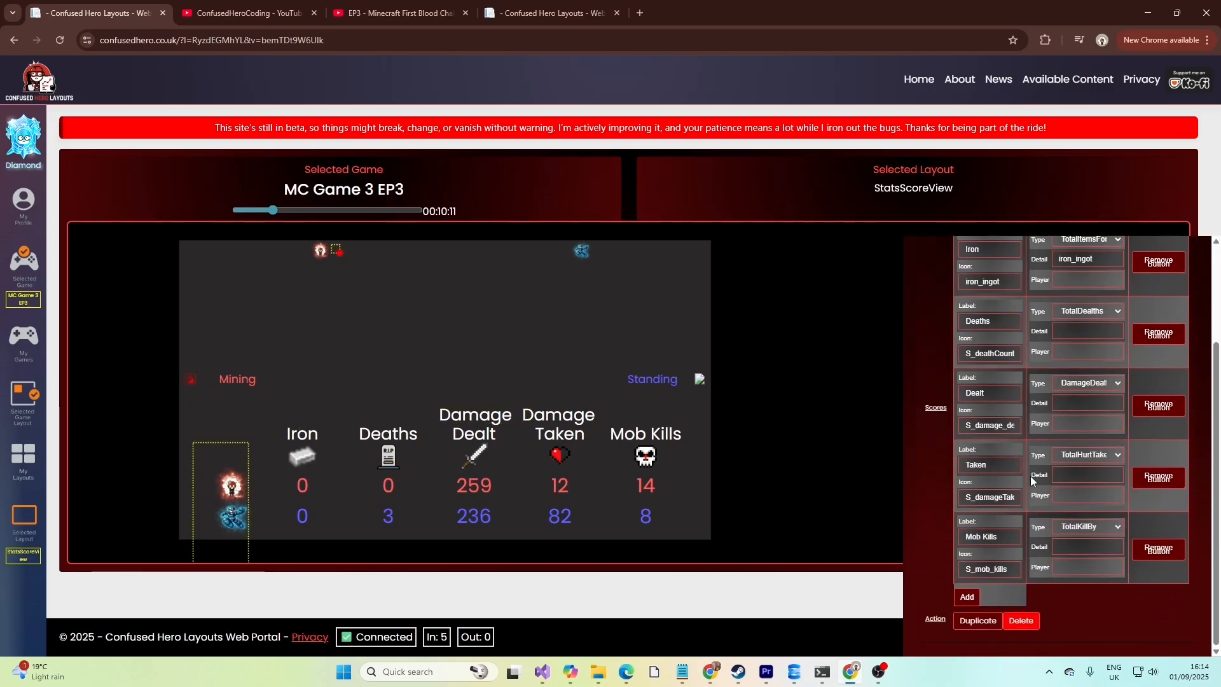
{"action": "scroll", "coordinate": [1032, 481], "scroll_direction": "up", "scroll_amount": 3}
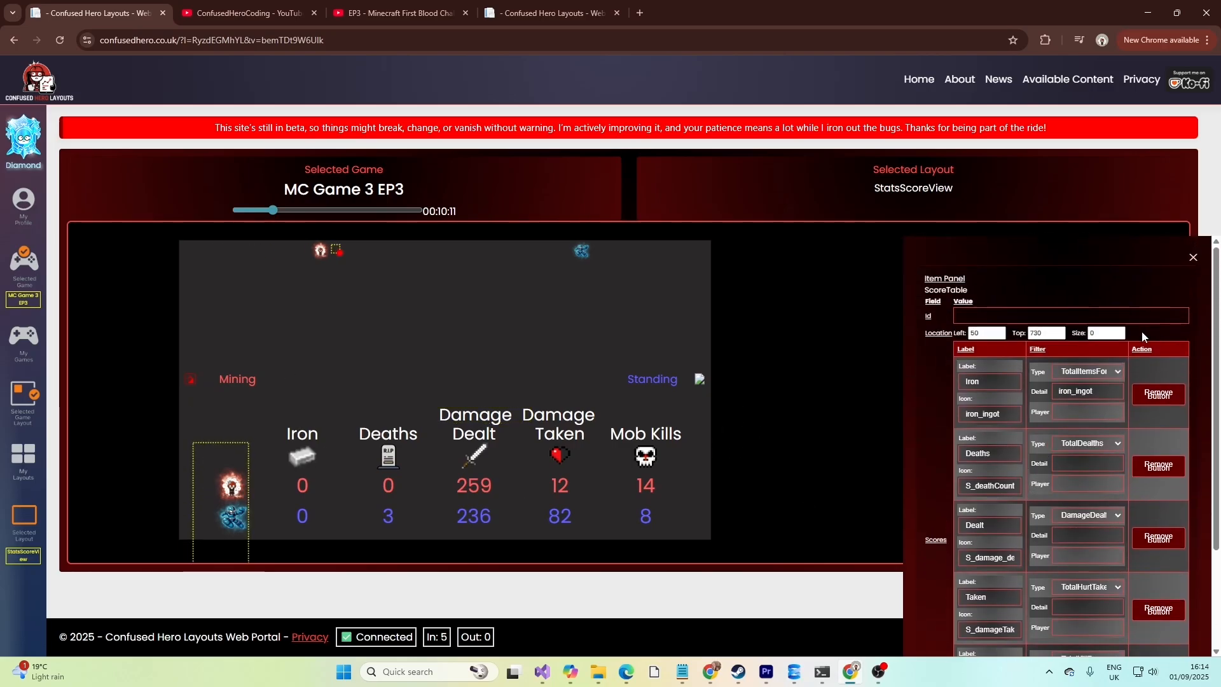
{"action": "left_click", "coordinate": [28, 533]}
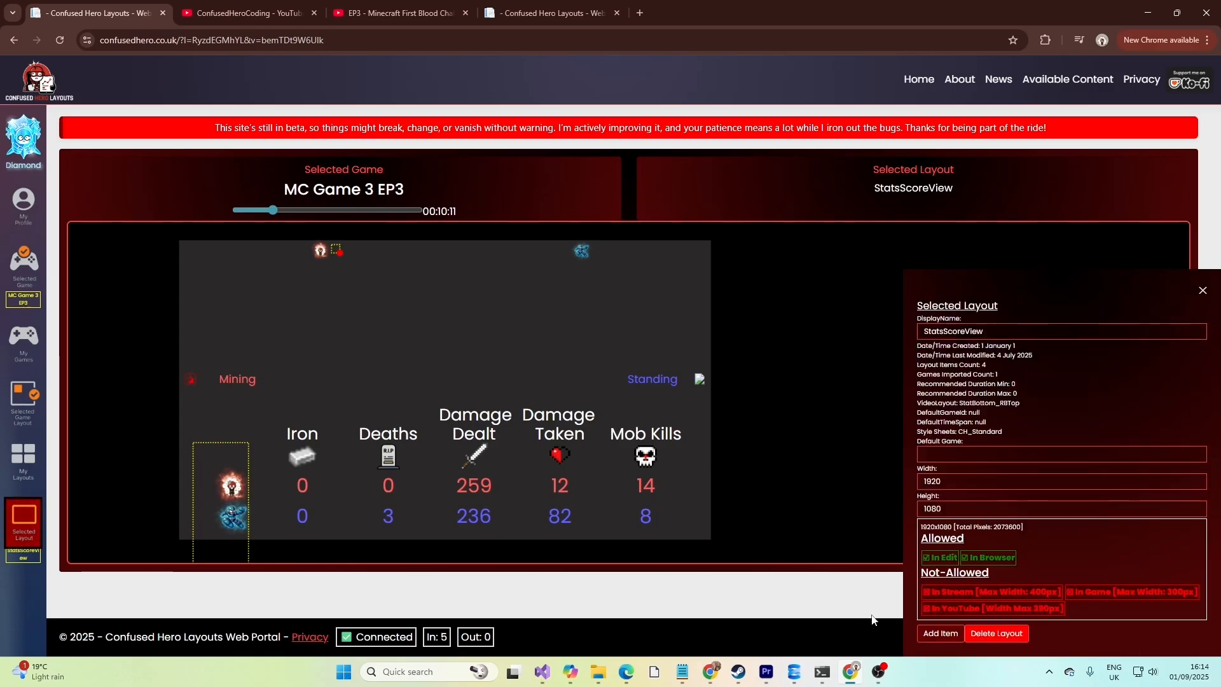
Open the Add Layout Item gallery to view the available item types, then close it.
{"action": "left_click", "coordinate": [956, 634]}
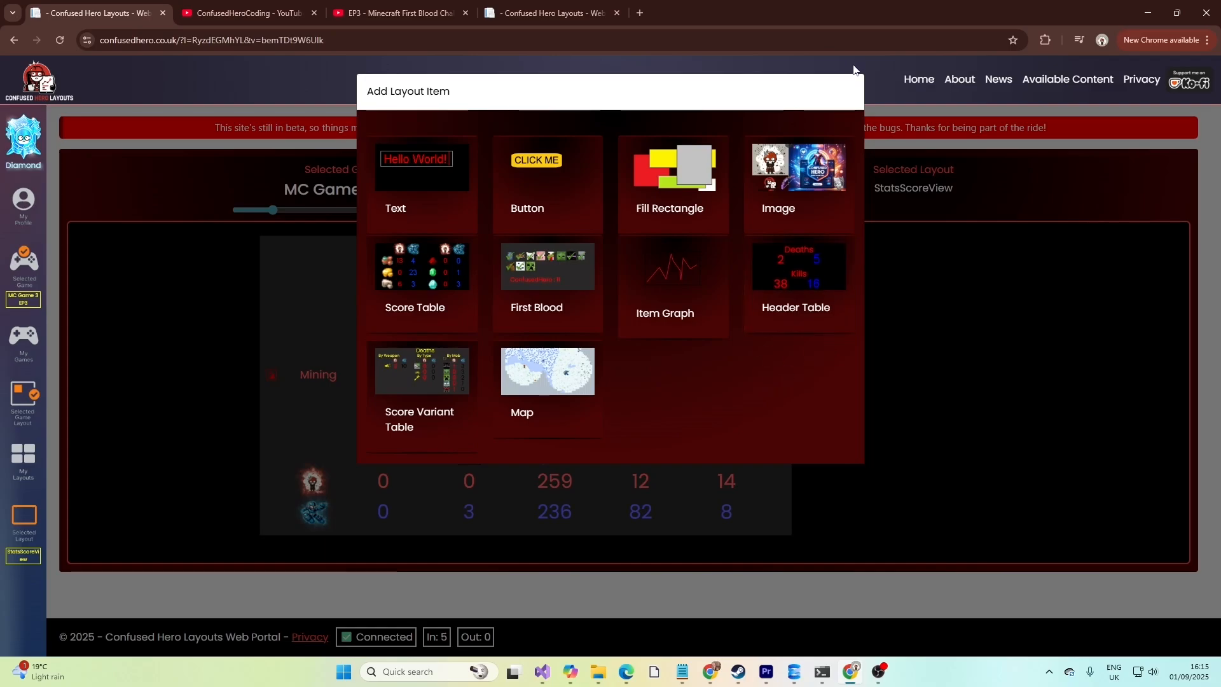
{"action": "left_click", "coordinate": [881, 217]}
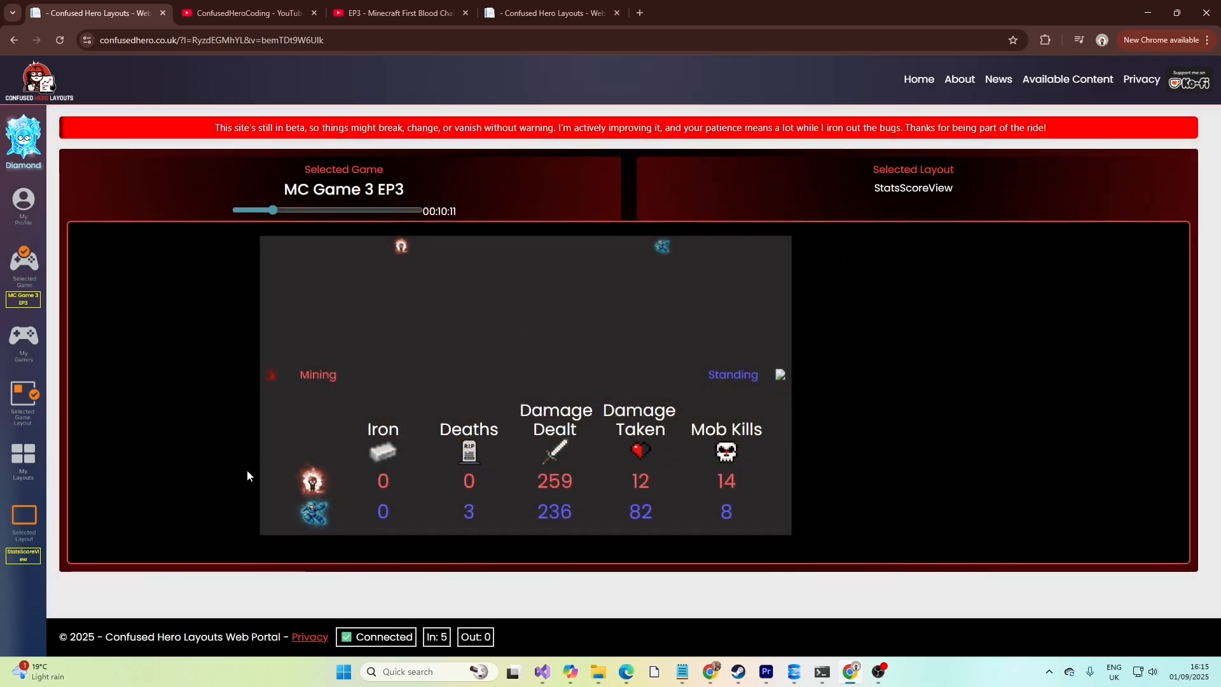
Reopen the Selected Layout panel, review its width, height and allowed outputs, and compare with the YouTube video.
{"action": "left_click", "coordinate": [24, 518]}
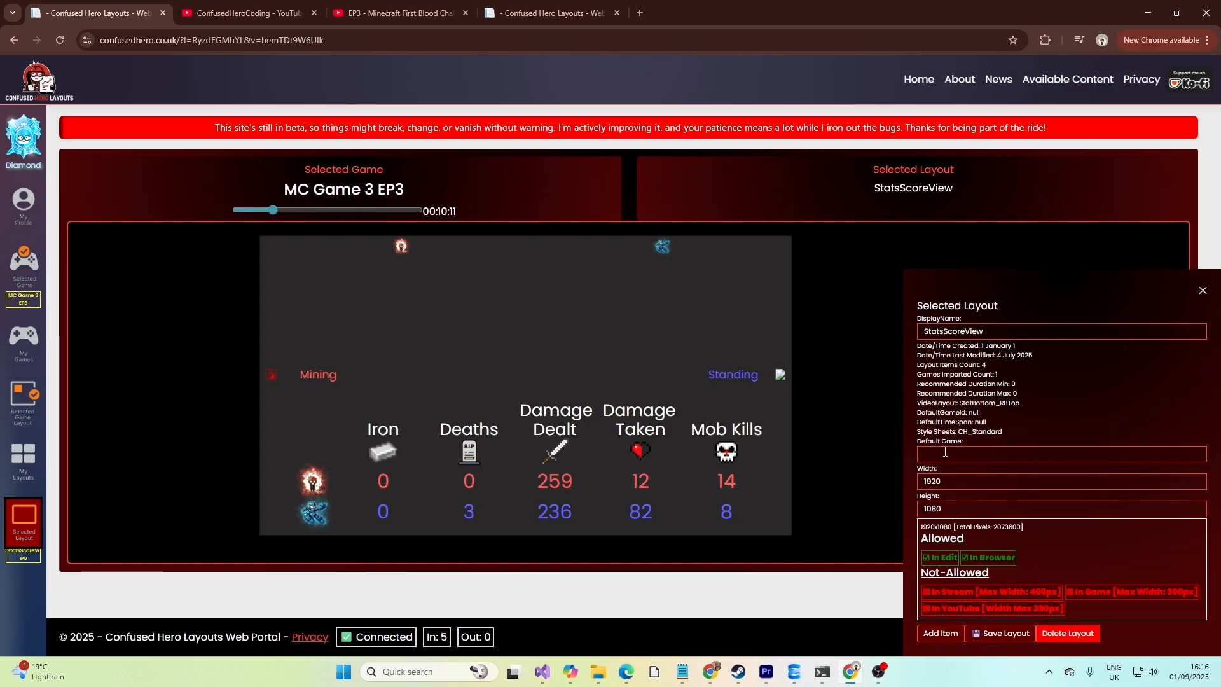
{"action": "left_click_drag", "start_coordinate": [950, 482], "coordinate": [916, 509]}
{"action": "left_click_drag", "start_coordinate": [949, 483], "coordinate": [900, 503]}
{"action": "left_click", "coordinate": [931, 508]}
{"action": "double_click", "coordinate": [931, 509]}
{"action": "left_click_drag", "start_coordinate": [1029, 592], "coordinate": [1053, 592]}
{"action": "left_click_drag", "start_coordinate": [1165, 592], "coordinate": [1182, 592]}
{"action": "left_click_drag", "start_coordinate": [934, 609], "coordinate": [1049, 610]}
{"action": "left_click", "coordinate": [546, 12]}
{"action": "left_click", "coordinate": [406, 5]}
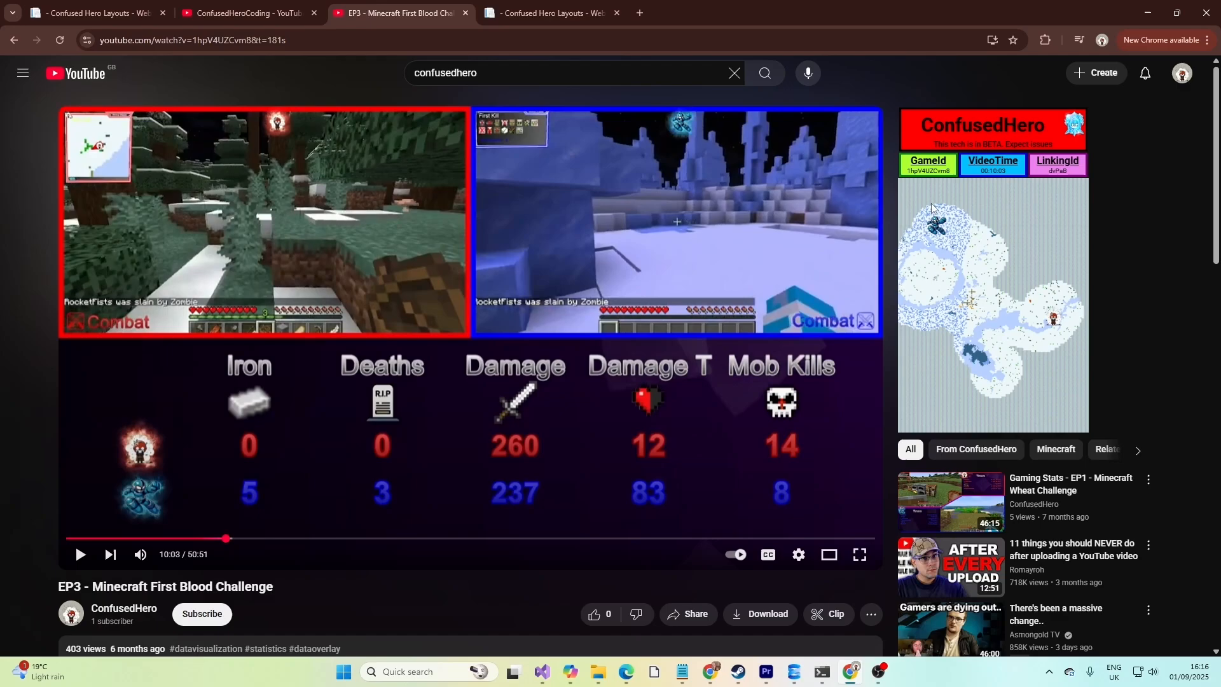
{"action": "left_click", "coordinate": [258, 13]}
{"action": "left_click", "coordinate": [129, 11]}
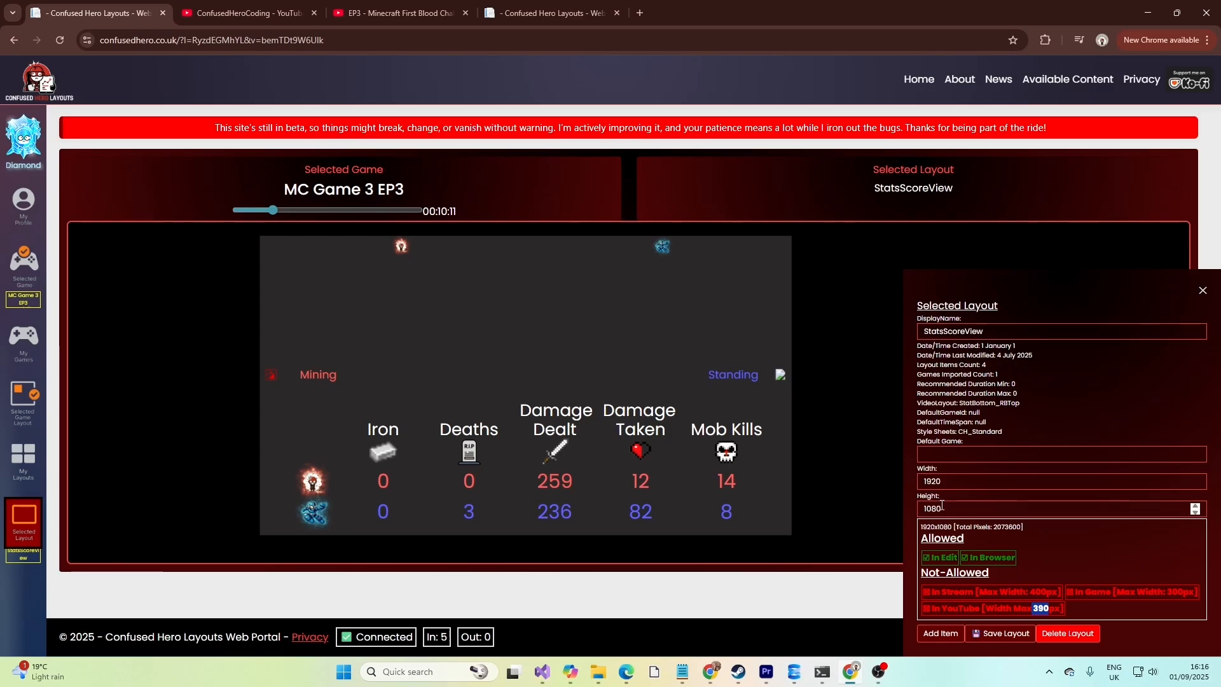
Shorten the layout width to 192 to test the allowed outputs, then restore it to 1920.
{"action": "left_click", "coordinate": [943, 482]}
{"action": "key", "text": "BackSpace"}
{"action": "left_click", "coordinate": [956, 505]}
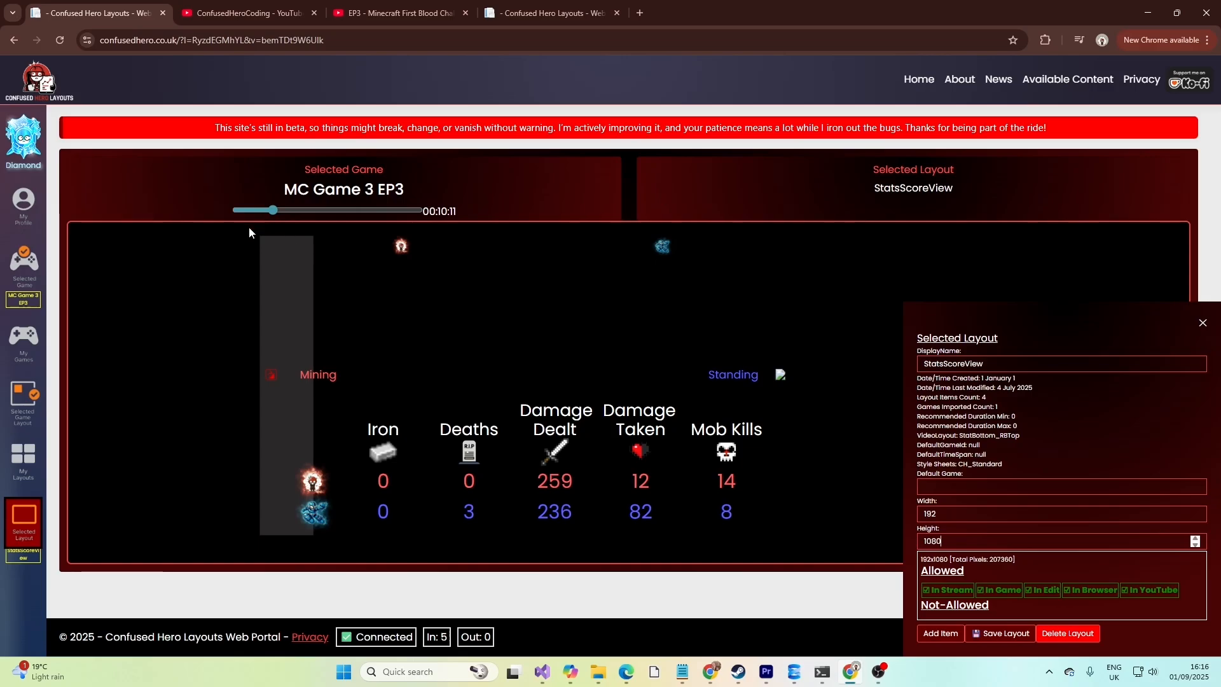
{"action": "left_click_drag", "start_coordinate": [278, 271], "coordinate": [295, 271]}
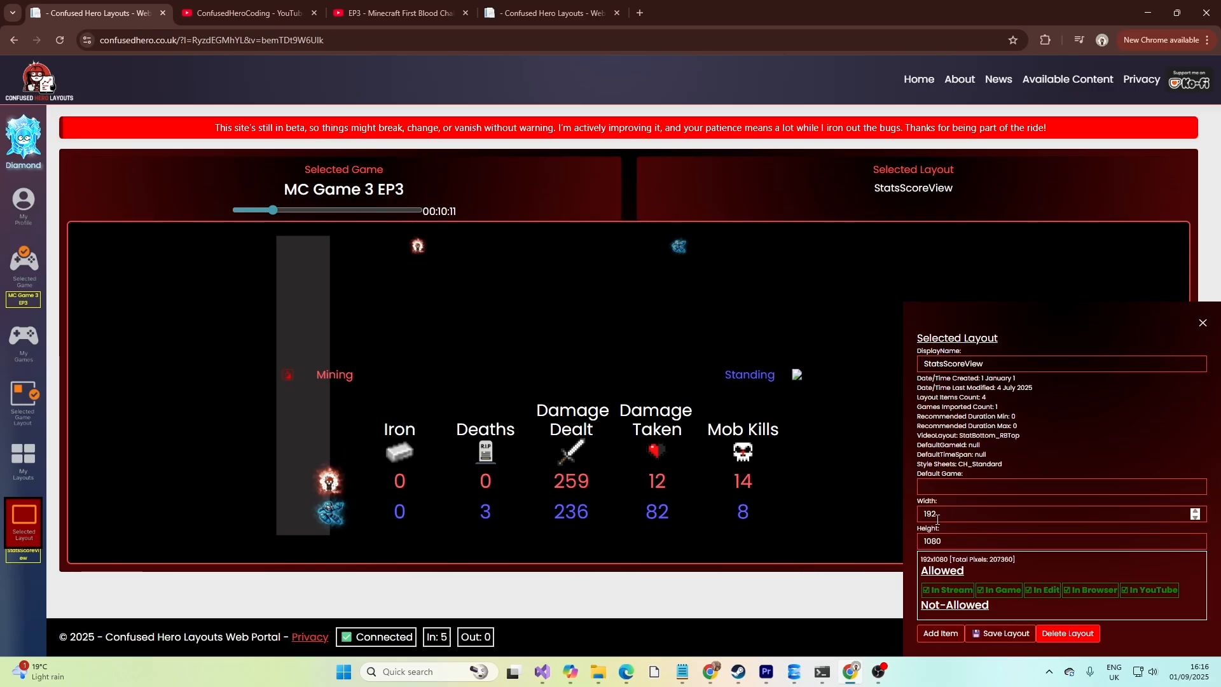
{"action": "key", "text": "Tab"}
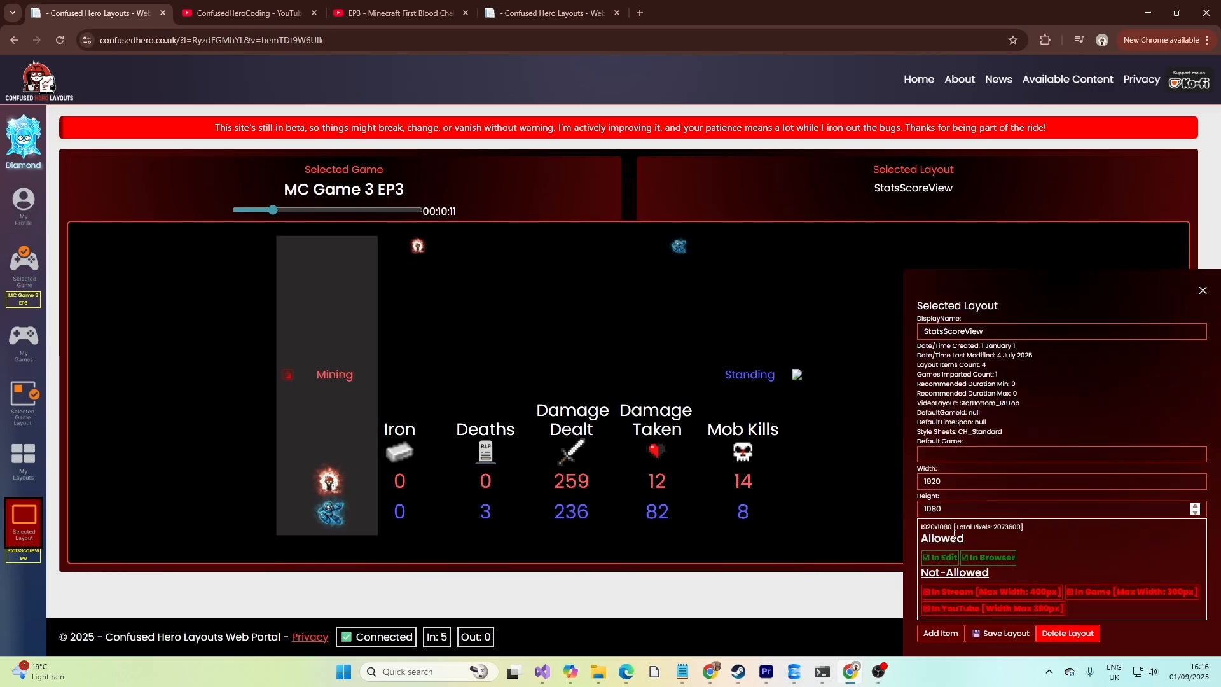
{"action": "left_click", "coordinate": [961, 481]}
{"action": "key", "text": "BackSpace"}
{"action": "left_click", "coordinate": [957, 511]}
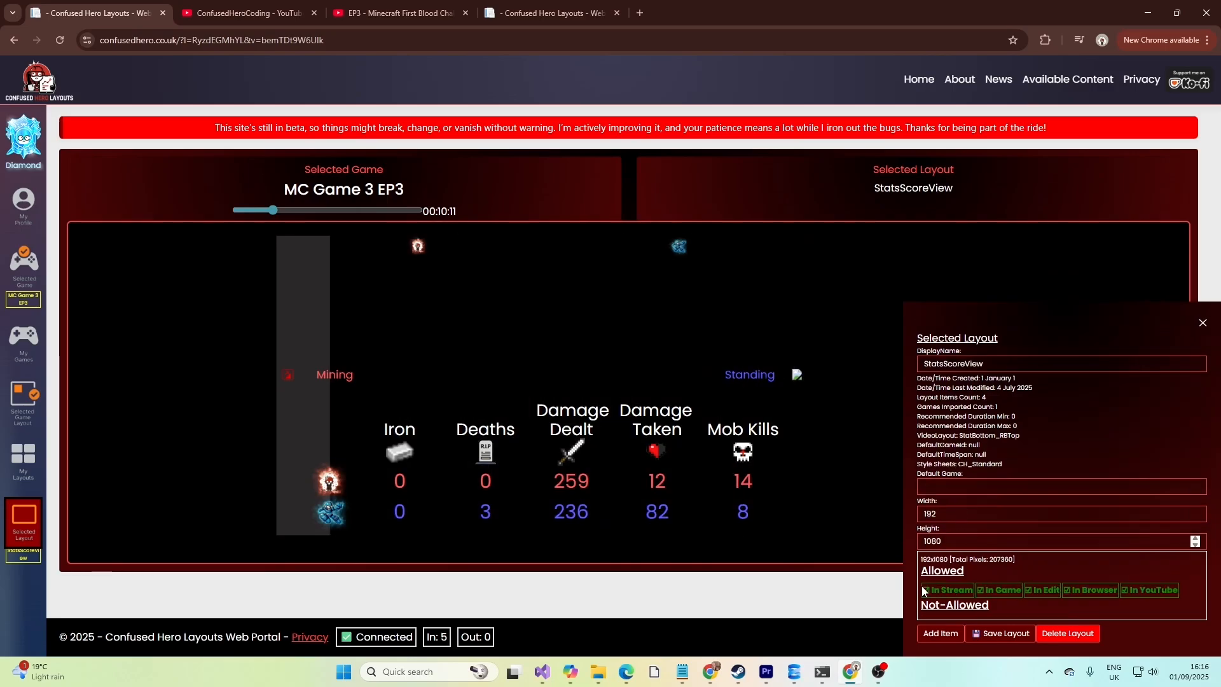
{"action": "left_click", "coordinate": [976, 514]}
{"action": "type", "text": "0"}
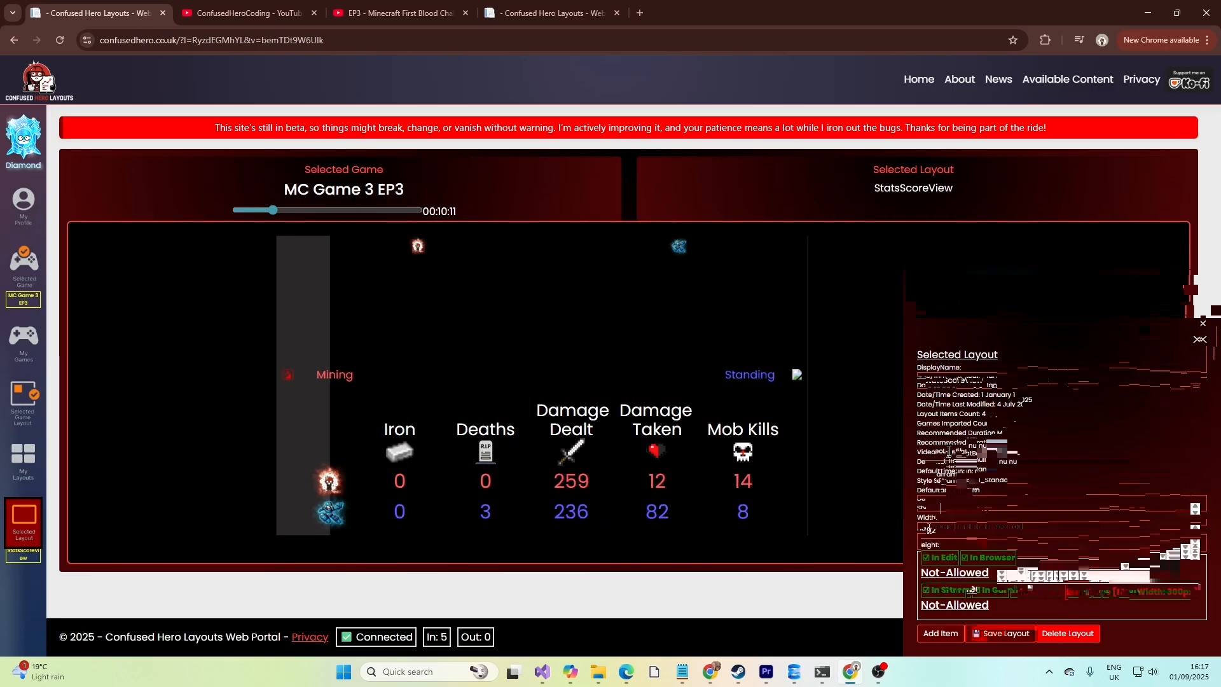
{"action": "left_click", "coordinate": [949, 451]}
{"action": "left_click", "coordinate": [948, 451]}
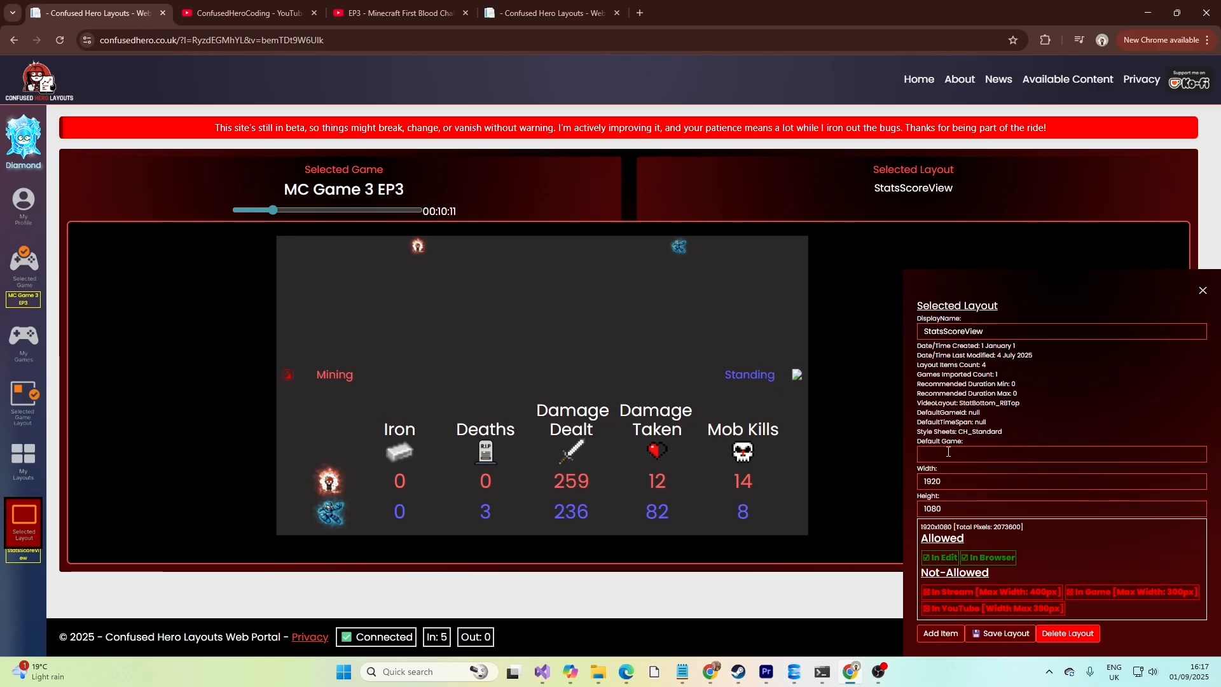
Scroll through the My Layouts collection and close it.
{"action": "left_click", "coordinate": [26, 470]}
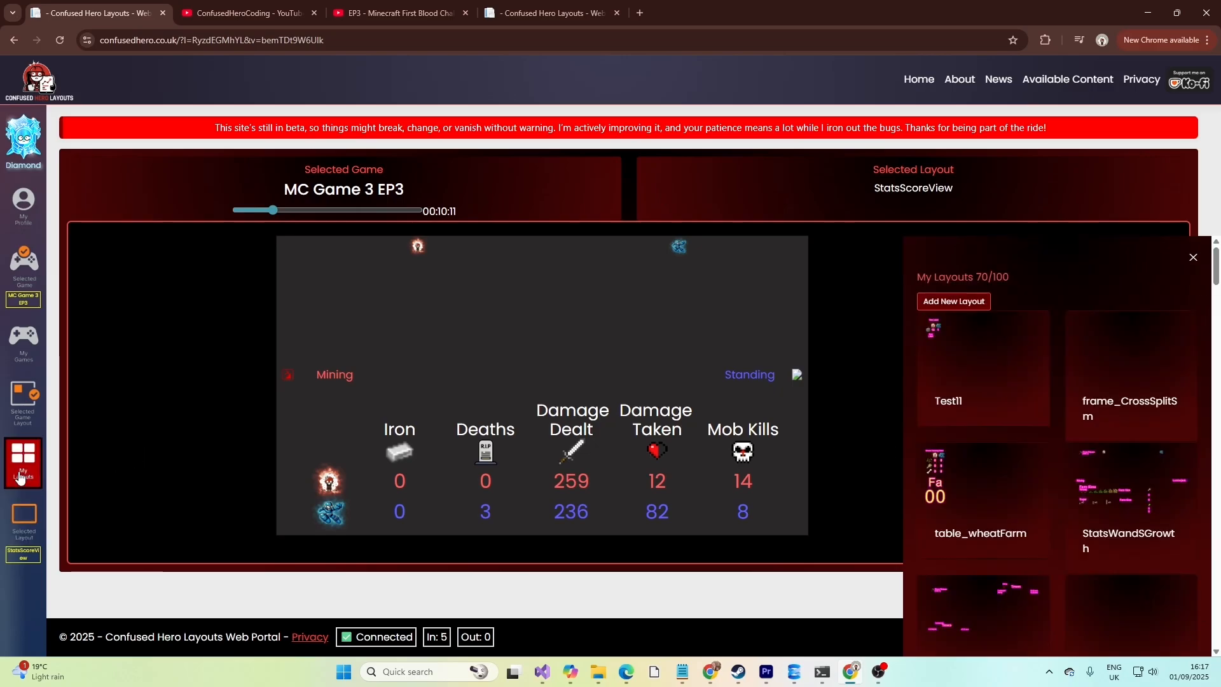
{"action": "scroll", "coordinate": [1098, 449], "scroll_direction": "down", "scroll_amount": 1}
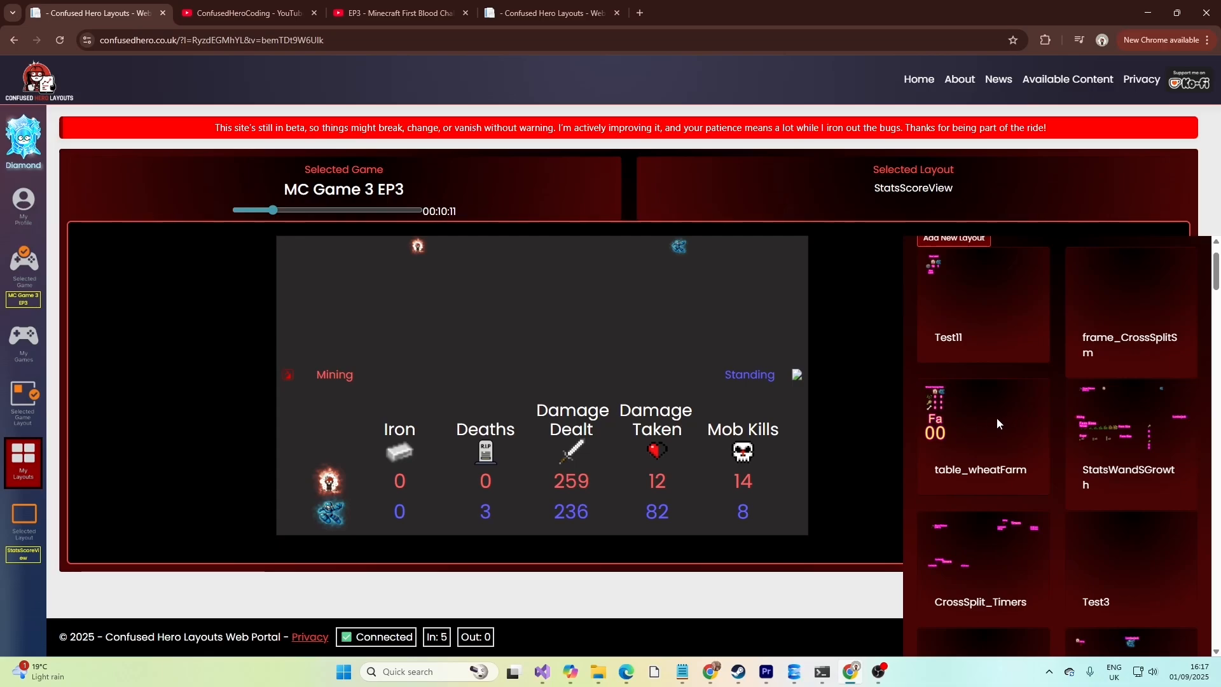
{"action": "scroll", "coordinate": [998, 413], "scroll_direction": "up", "scroll_amount": 1}
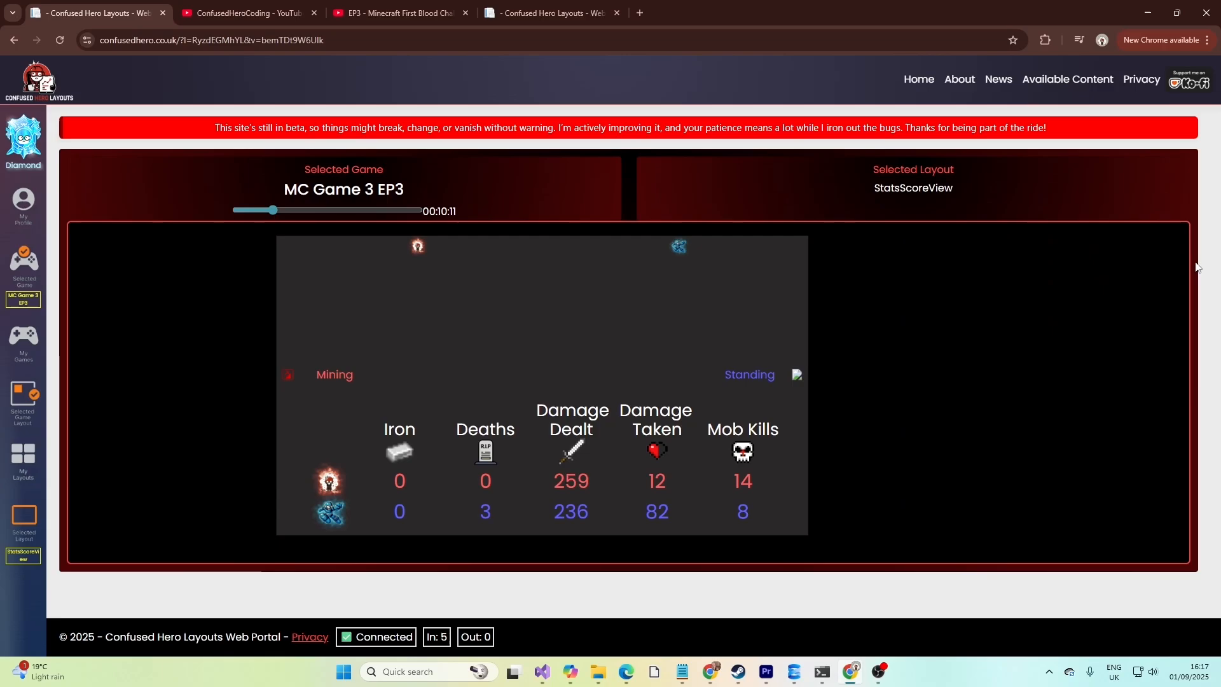
{"action": "left_click", "coordinate": [1193, 258]}
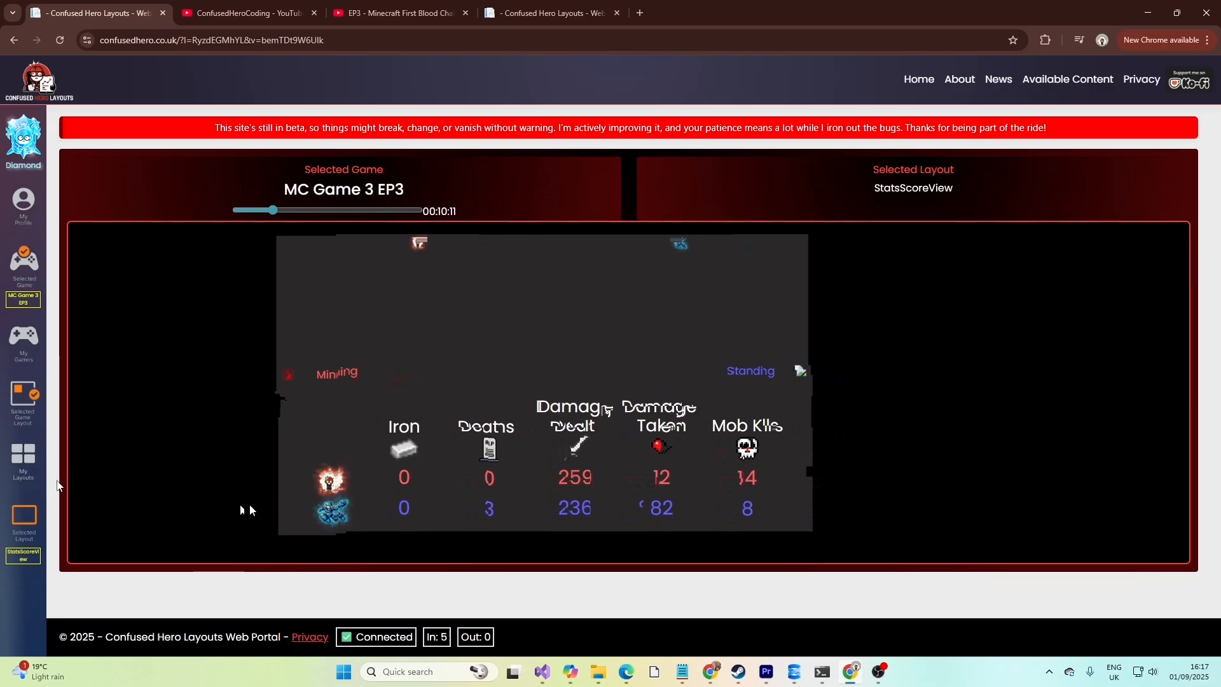
View the Add Layout Item gallery again from the Selected Layout panel, then return to My Layouts.
{"action": "left_click", "coordinate": [32, 521]}
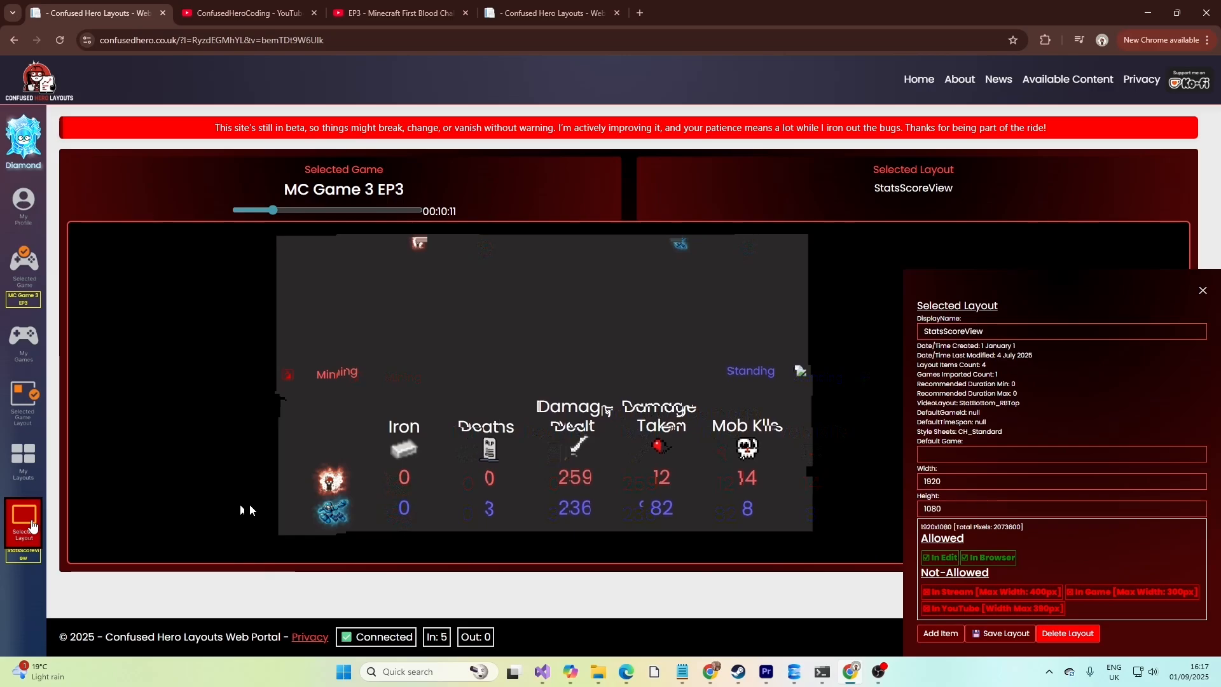
{"action": "left_click", "coordinate": [939, 639]}
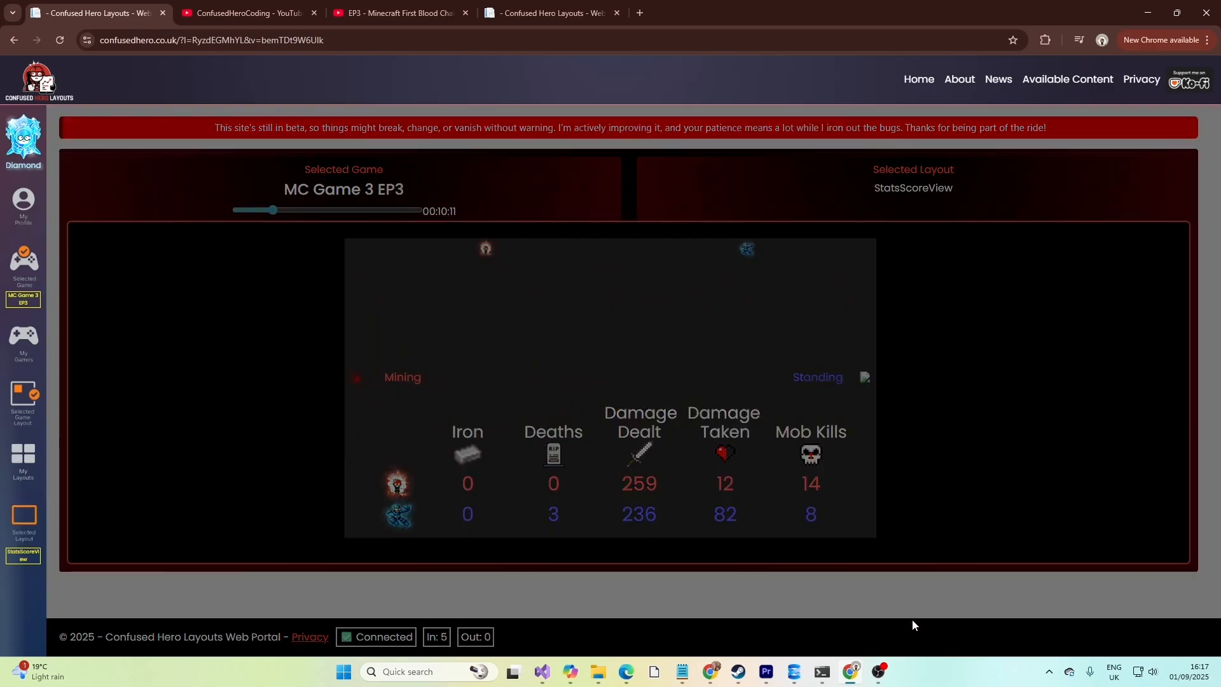
{"action": "left_click", "coordinate": [982, 253]}
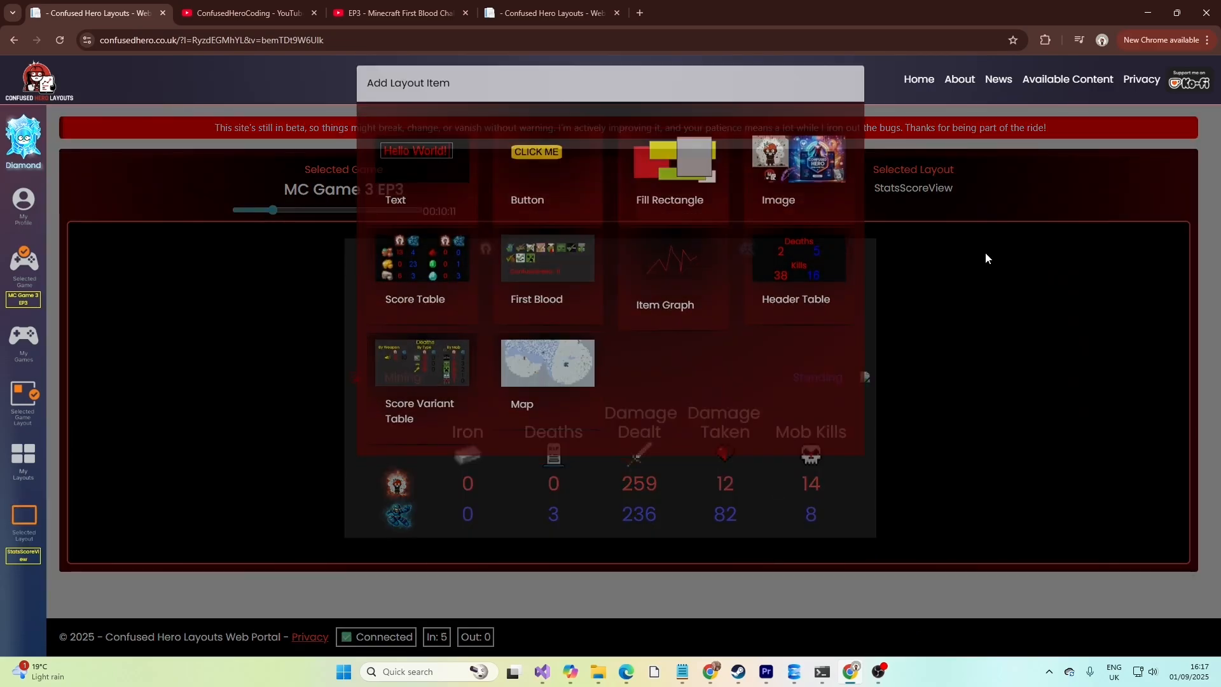
{"action": "left_click", "coordinate": [24, 461]}
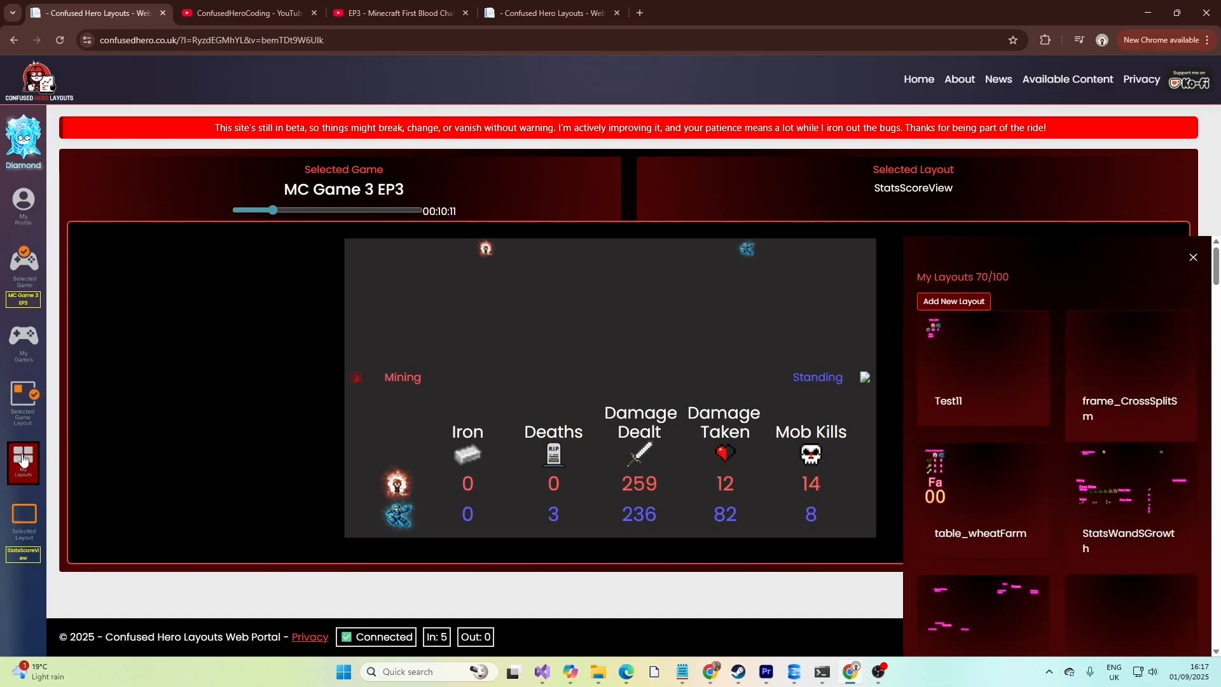
Create a new layout and name it Demo.
{"action": "left_click", "coordinate": [953, 308]}
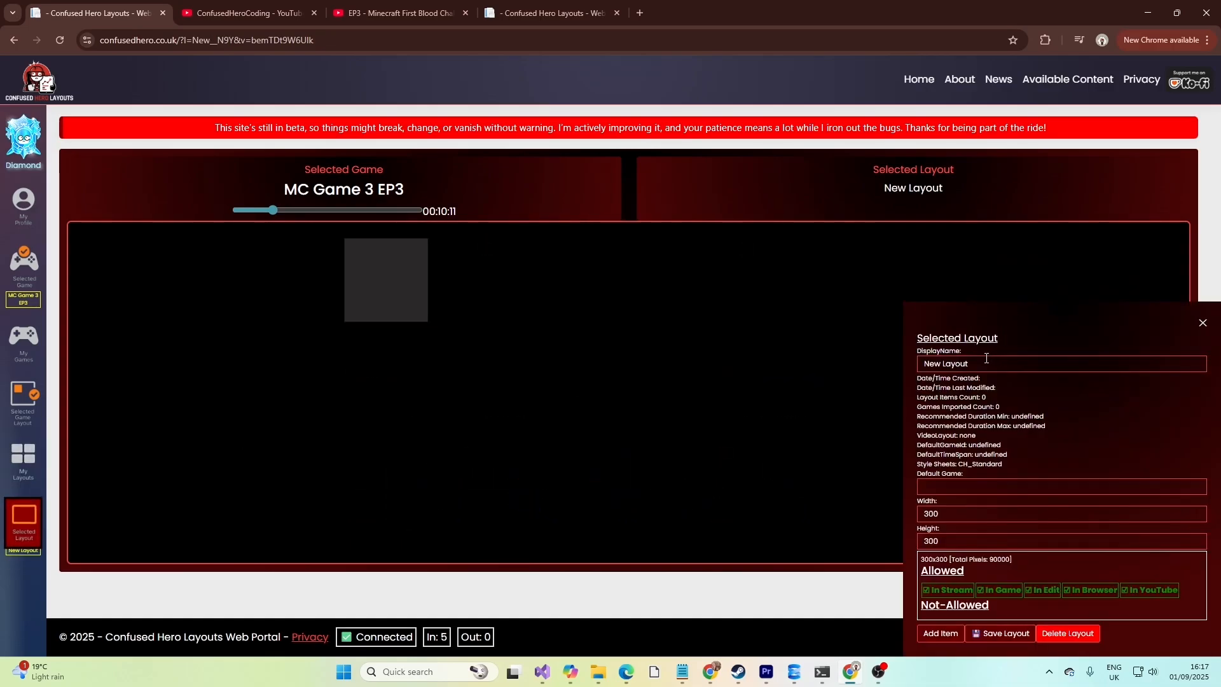
{"action": "left_click_drag", "start_coordinate": [989, 363], "coordinate": [897, 363]}
{"action": "type", "text": "Deni"}
{"action": "key", "text": "BackSpace"}
{"action": "key", "text": "BackSpace"}
{"action": "type", "text": "mo"}
Set the Demo layout's height to 700 and its width to 300.
{"action": "left_click_drag", "start_coordinate": [922, 513], "coordinate": [922, 543]}
{"action": "type", "text": "4"}
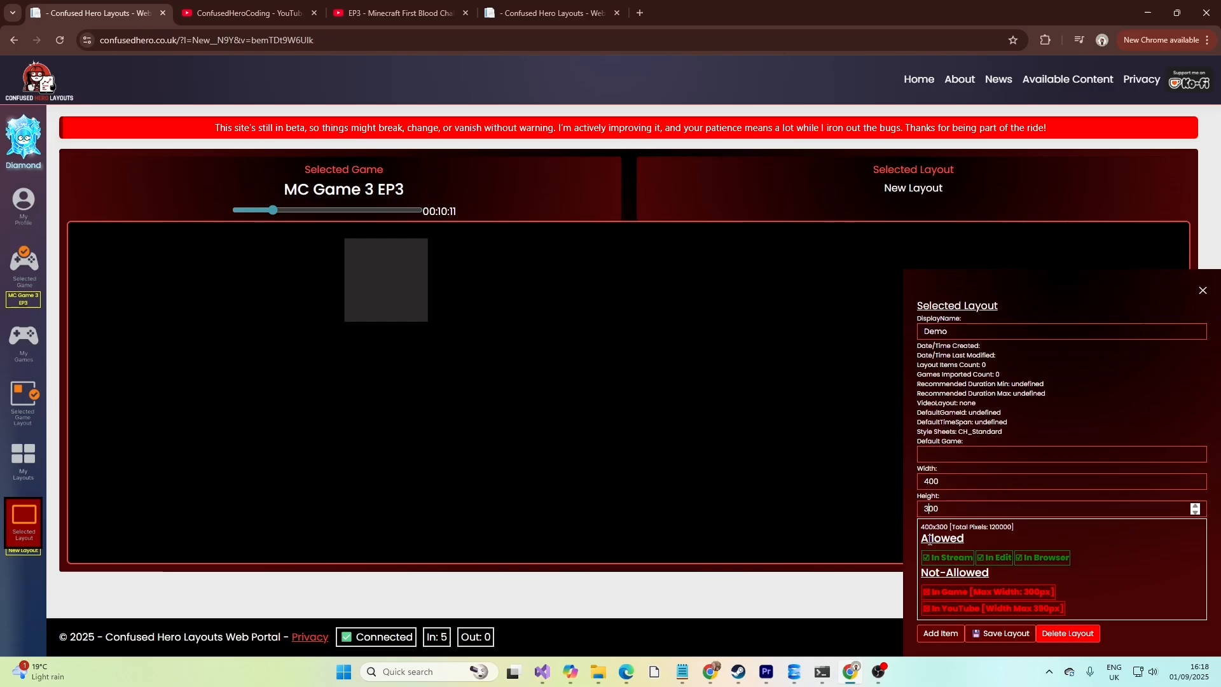
{"action": "type", "text": "7"}
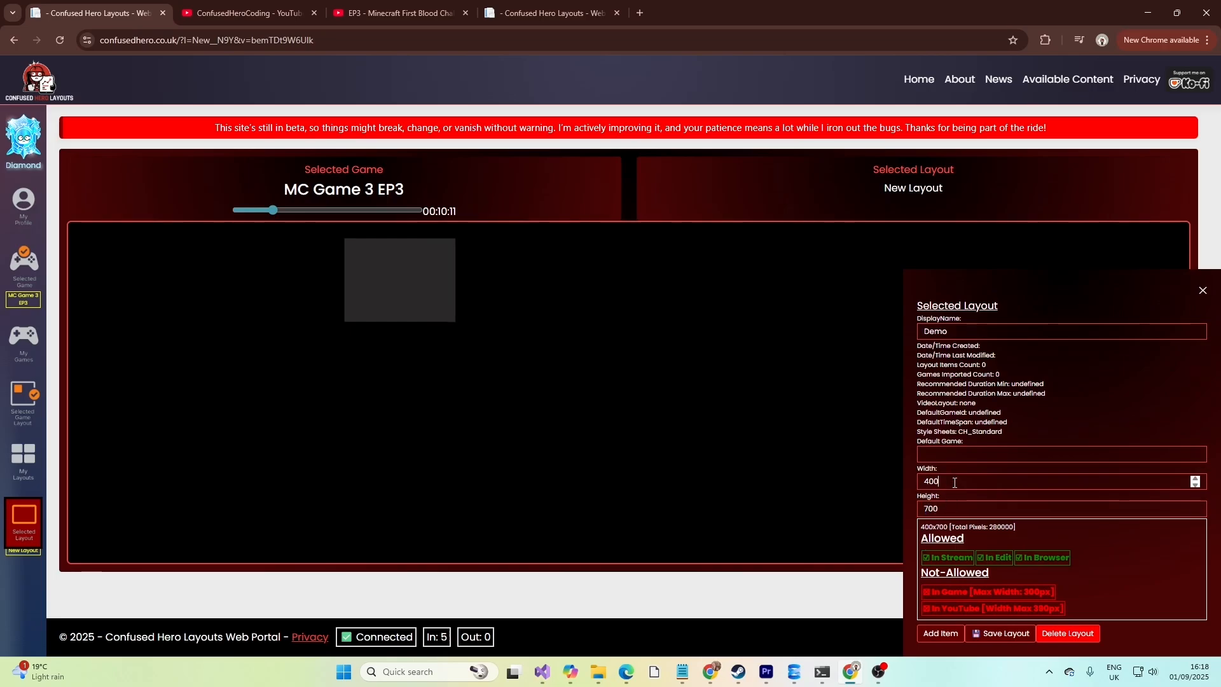
{"action": "left_click", "coordinate": [959, 486]}
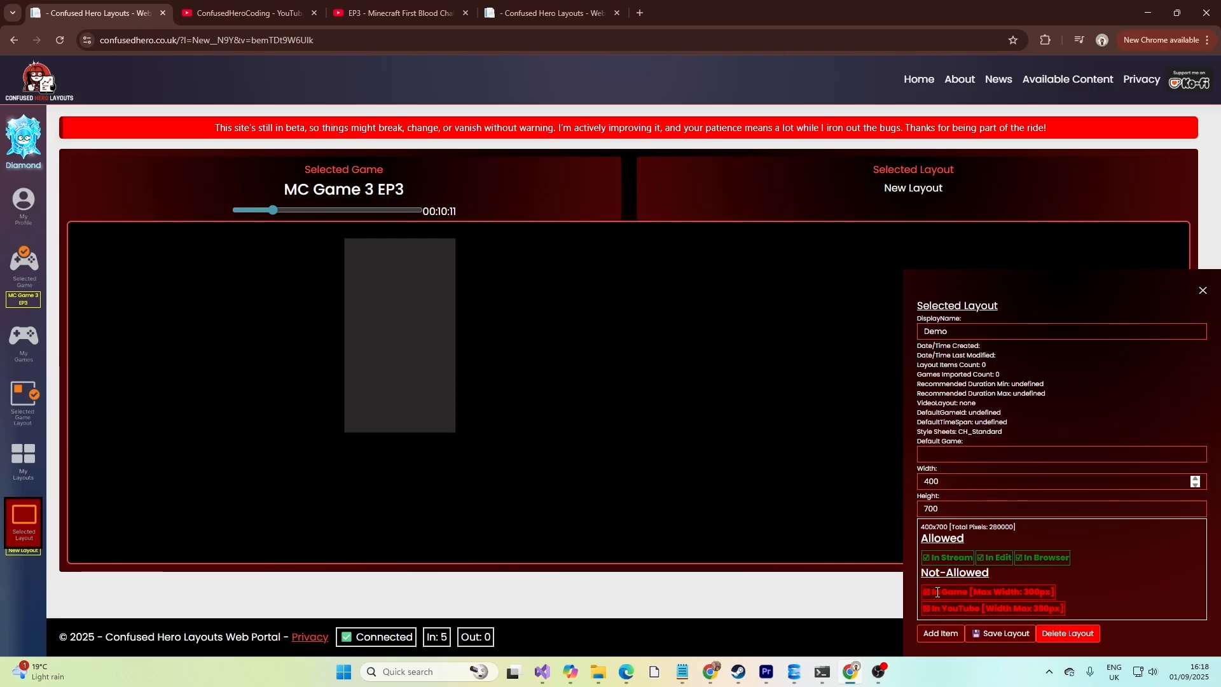
{"action": "type", "text": "3"}
{"action": "left_click", "coordinate": [951, 509]}
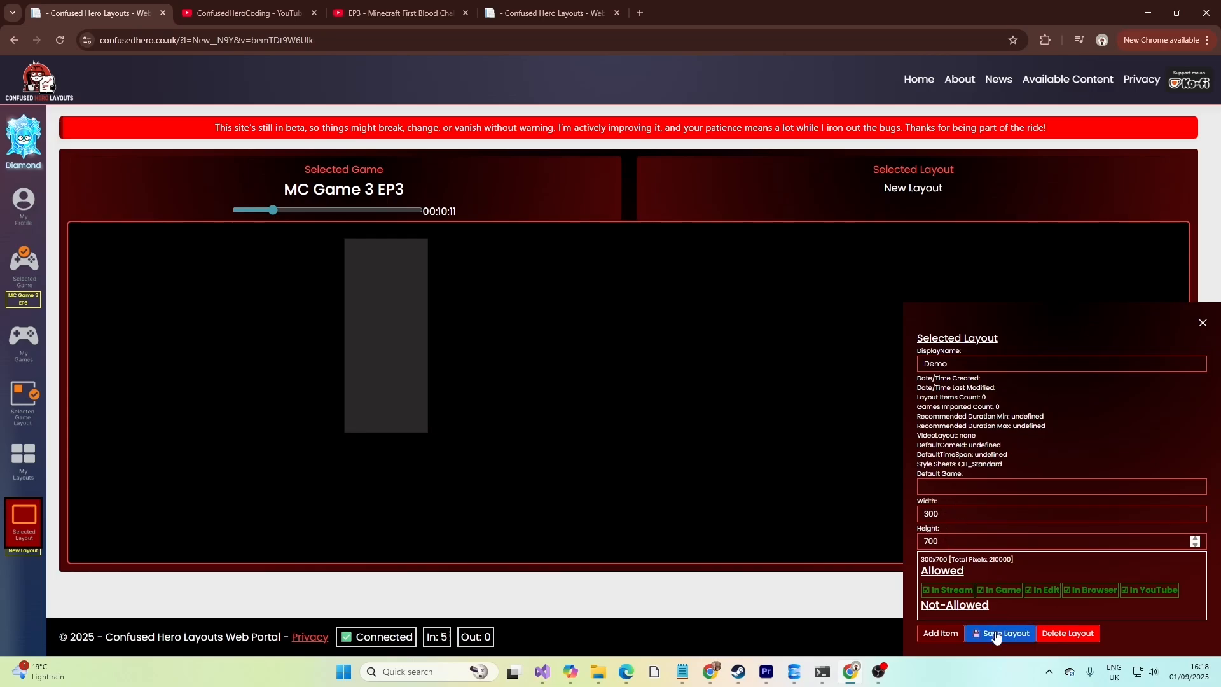
Add a Text item to the layout and set its text to Hello World.
{"action": "left_click", "coordinate": [941, 633]}
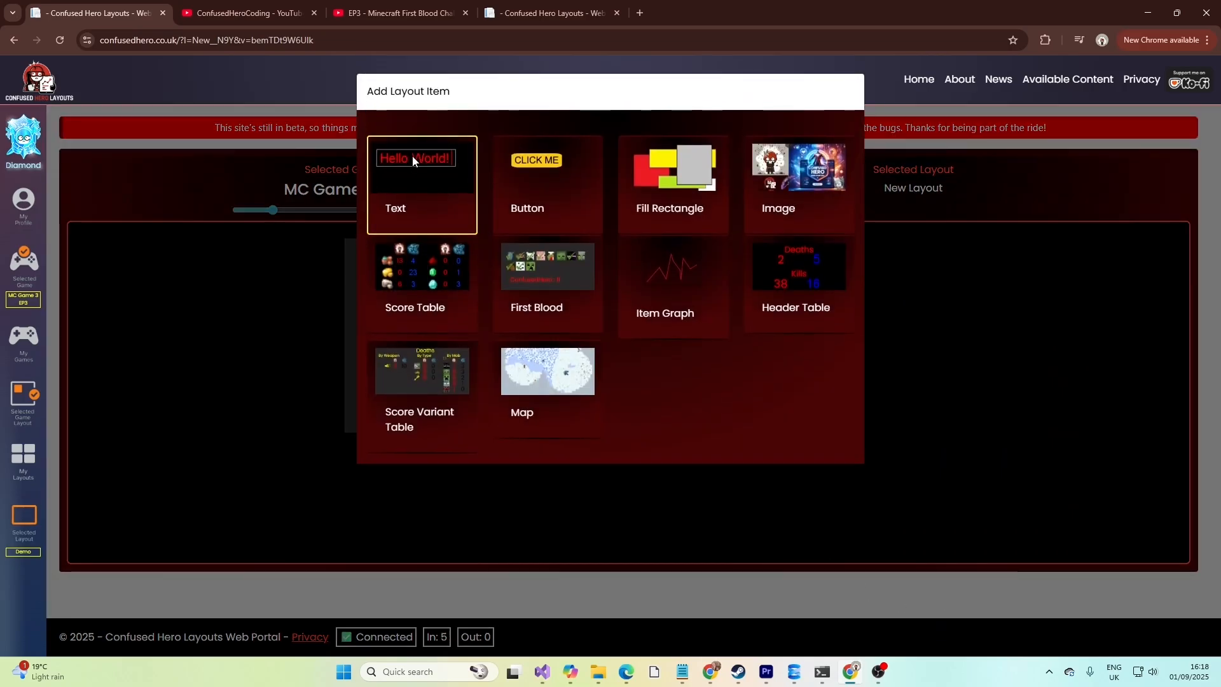
{"action": "left_click", "coordinate": [413, 161]}
{"action": "left_click_drag", "start_coordinate": [455, 254], "coordinate": [380, 250]}
{"action": "left_click_drag", "start_coordinate": [1003, 524], "coordinate": [925, 525]}
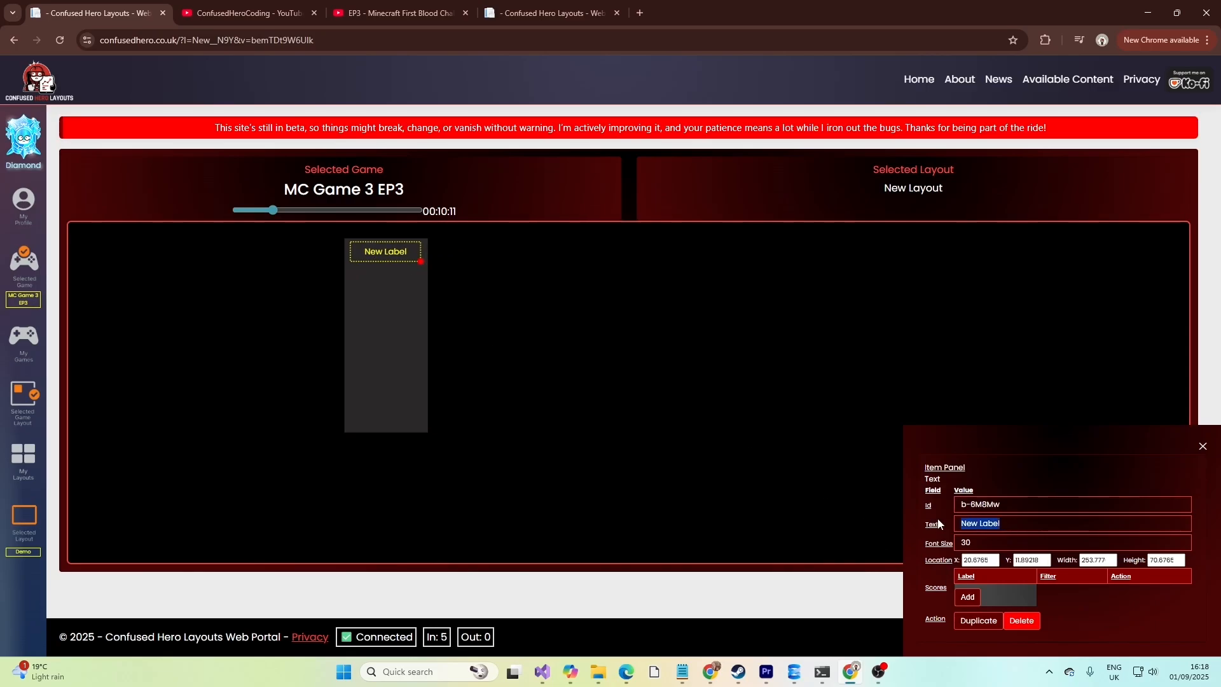
{"action": "type", "text": "Hellow World"}
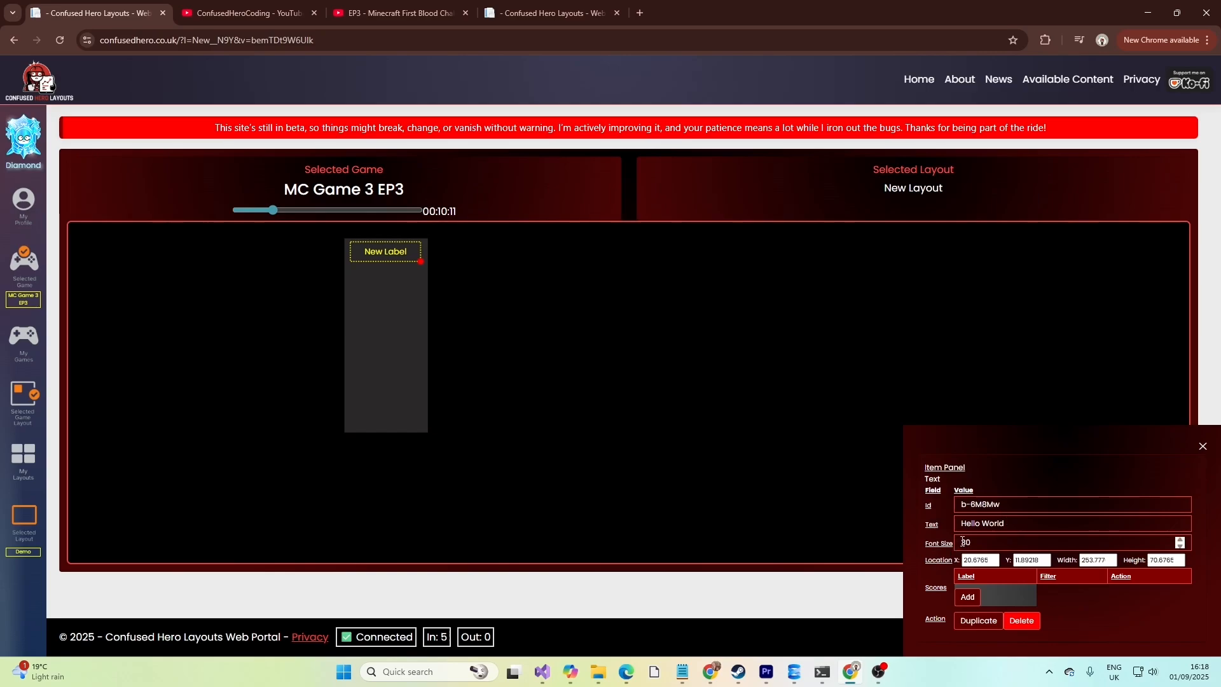
Set the text item's font size to 20.
{"action": "left_click_drag", "start_coordinate": [966, 543], "coordinate": [953, 544]}
{"action": "type", "text": "2"}
{"action": "key", "text": "BackSpace"}
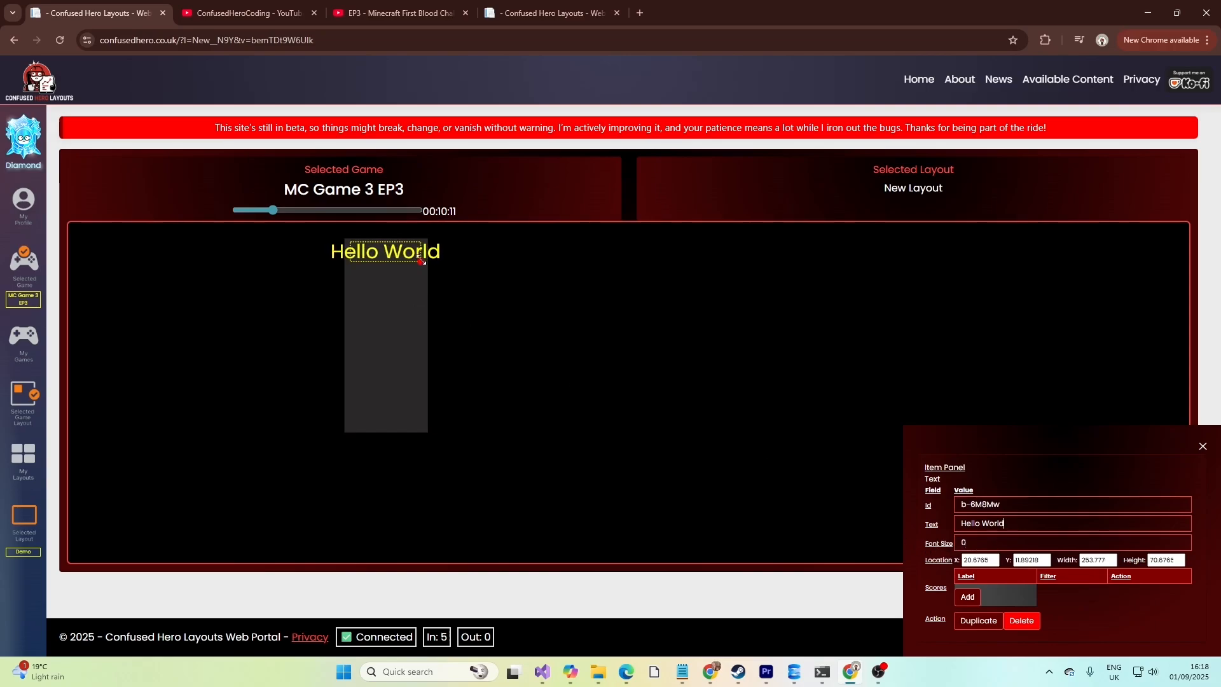
{"action": "left_click_drag", "start_coordinate": [420, 261], "coordinate": [399, 252]}
{"action": "type", "text": "10"}
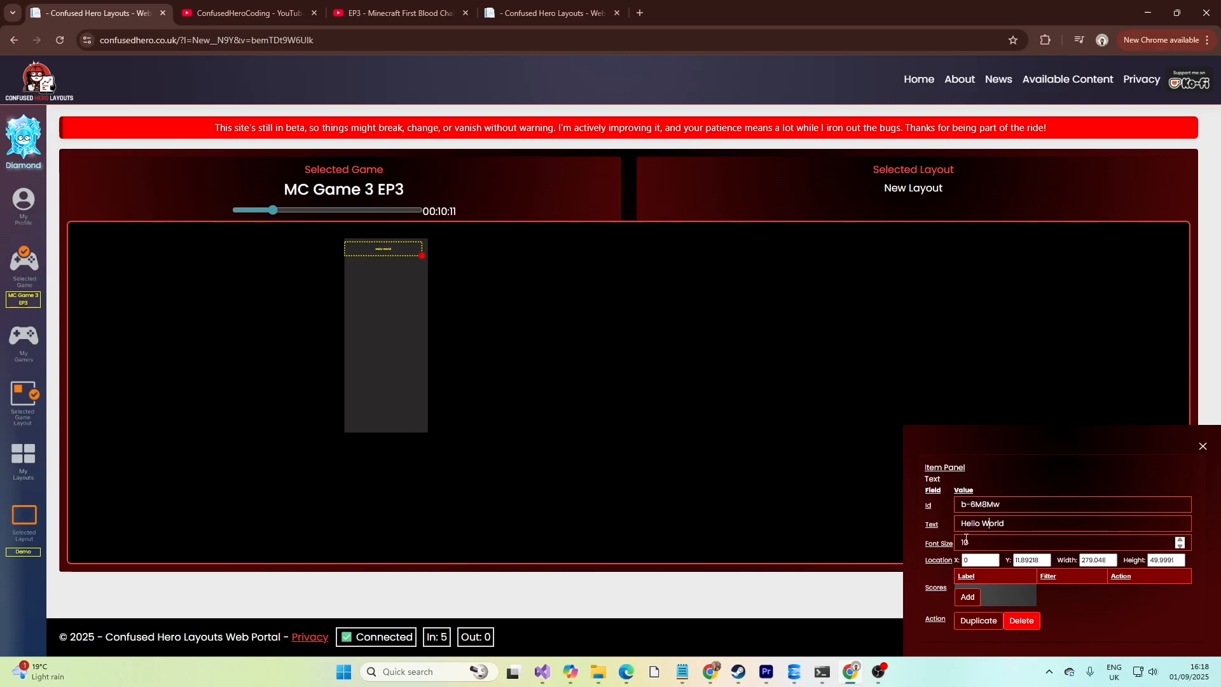
{"action": "left_click_drag", "start_coordinate": [965, 541], "coordinate": [959, 540]}
{"action": "type", "text": "2"}
Move the text item up to the top of the layout, trying a Y location of 30 first.
{"action": "left_click", "coordinate": [996, 526]}
{"action": "left_click_drag", "start_coordinate": [390, 248], "coordinate": [394, 248]}
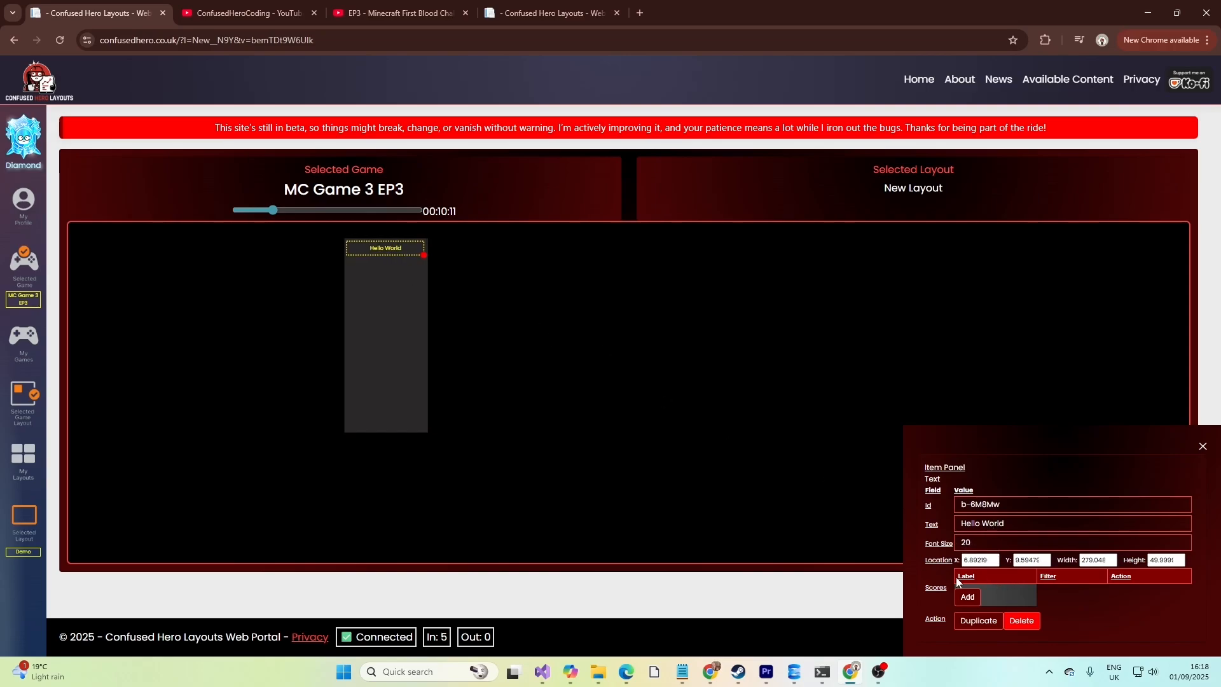
{"action": "double_click", "coordinate": [1024, 561]}
{"action": "type", "text": "30"}
{"action": "left_click", "coordinate": [976, 560]}
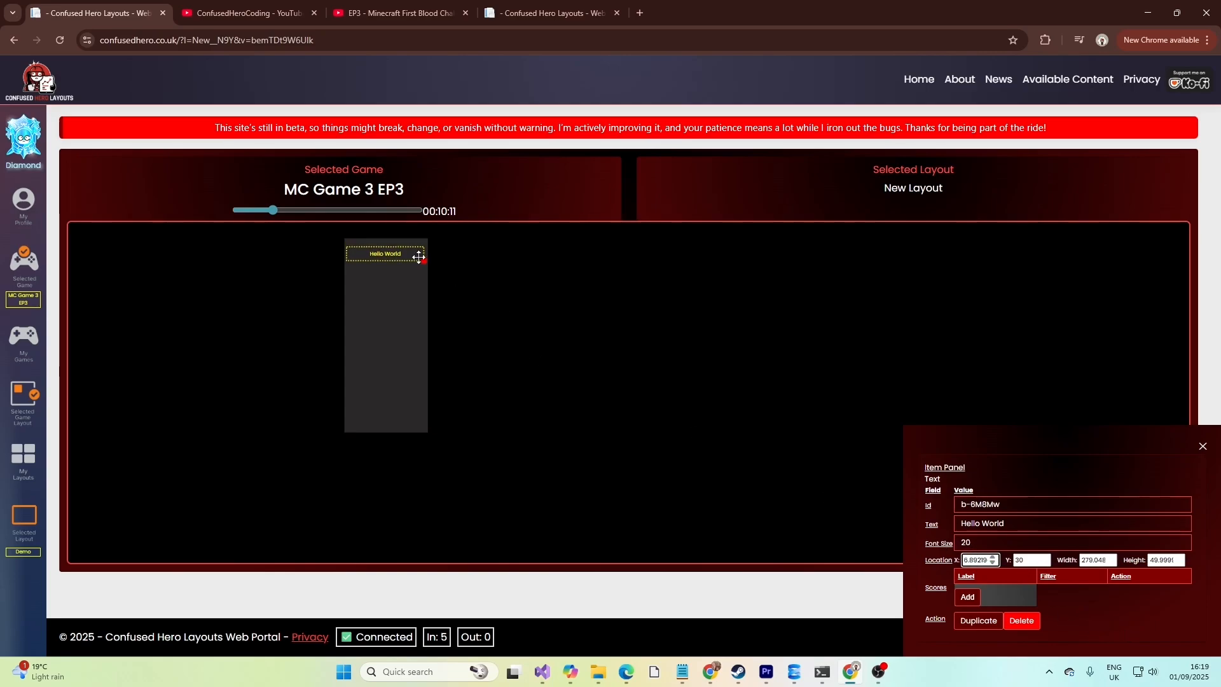
{"action": "left_click_drag", "start_coordinate": [400, 258], "coordinate": [401, 252]}
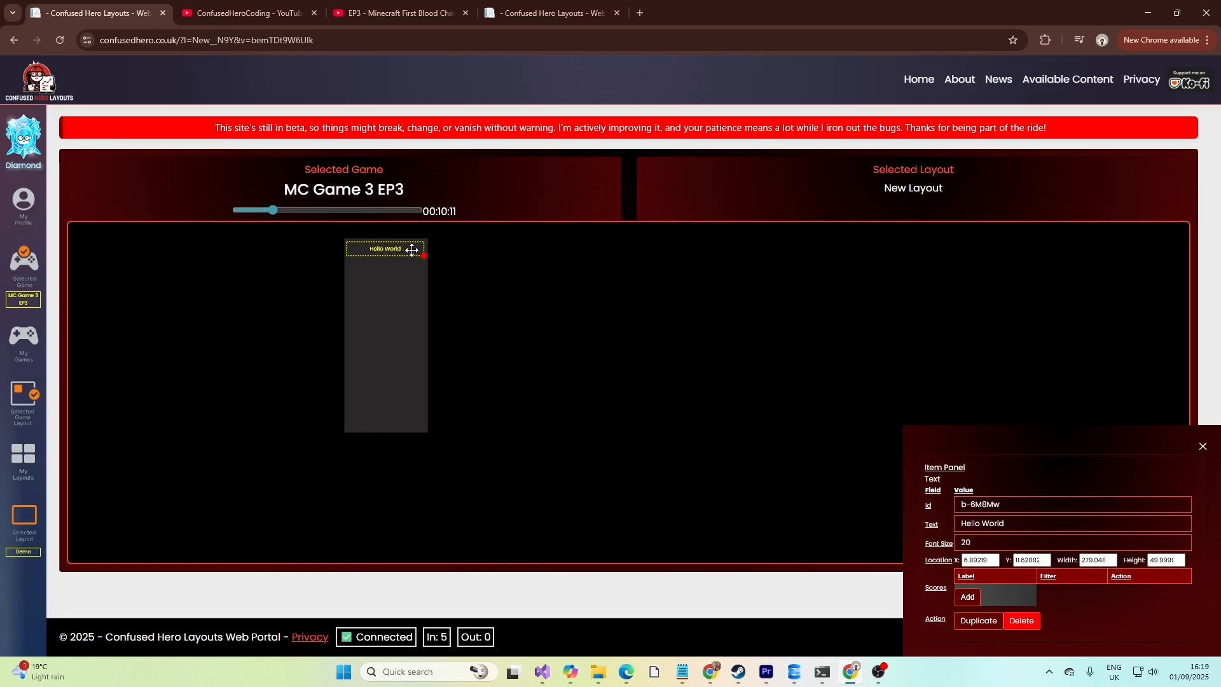
Add a score entry to the text item with icon dirt and review the score Type options.
{"action": "left_click", "coordinate": [970, 598]}
{"action": "left_click", "coordinate": [965, 597]}
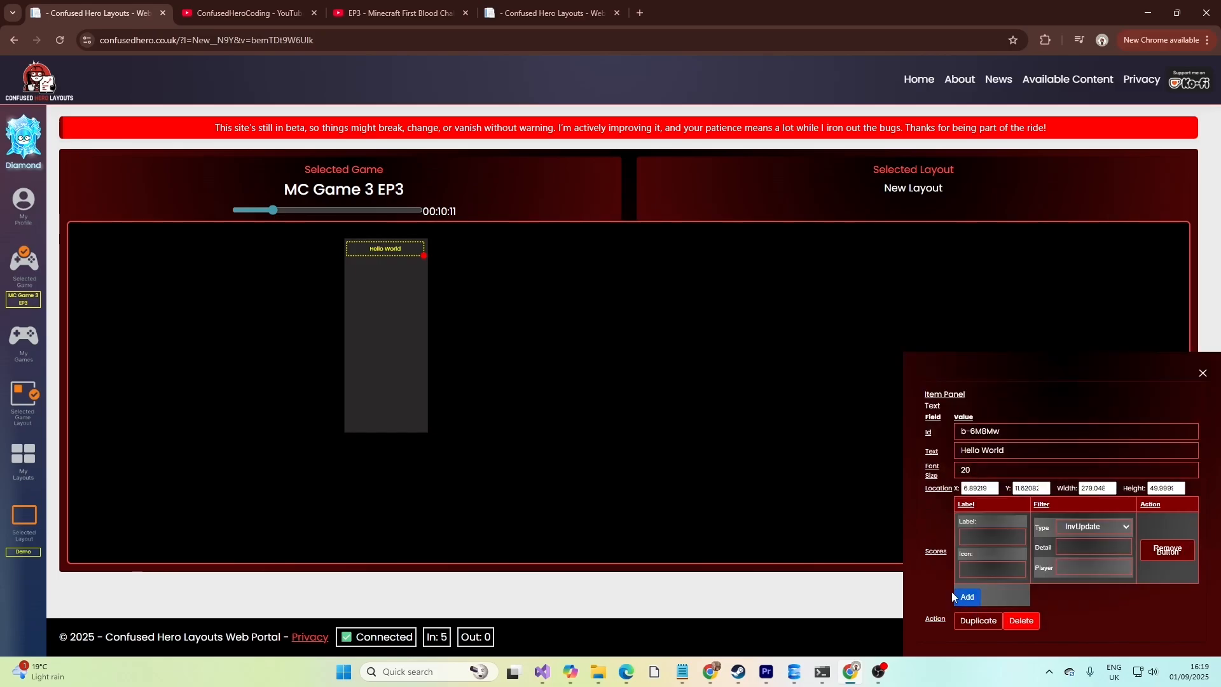
{"action": "left_click", "coordinate": [998, 568]}
{"action": "type", "text": "dirt"}
{"action": "left_click", "coordinate": [1096, 528]}
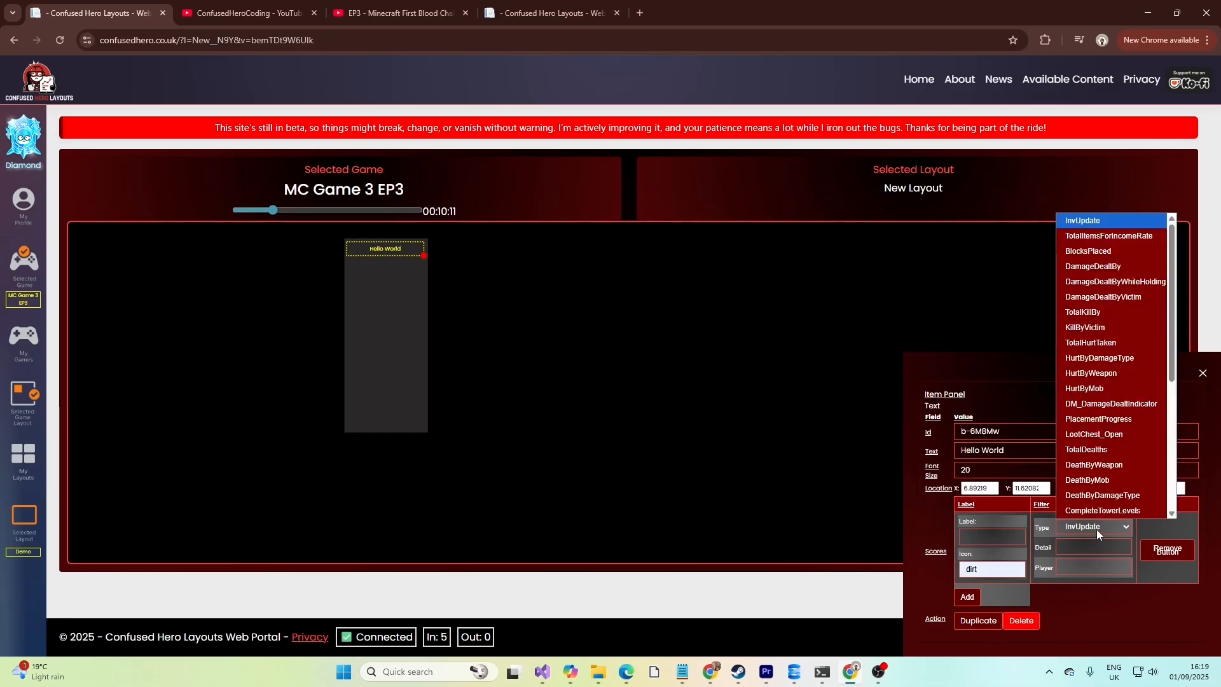
{"action": "left_click", "coordinate": [1094, 527]}
{"action": "left_click", "coordinate": [1089, 526]}
{"action": "scroll", "coordinate": [1112, 341], "scroll_direction": "down", "scroll_amount": 5}
{"action": "scroll", "coordinate": [1113, 342], "scroll_direction": "up", "scroll_amount": 1}
Set the score entry's detail filter to dirt and its player filter to the channel's player.
{"action": "left_click", "coordinate": [1085, 548]}
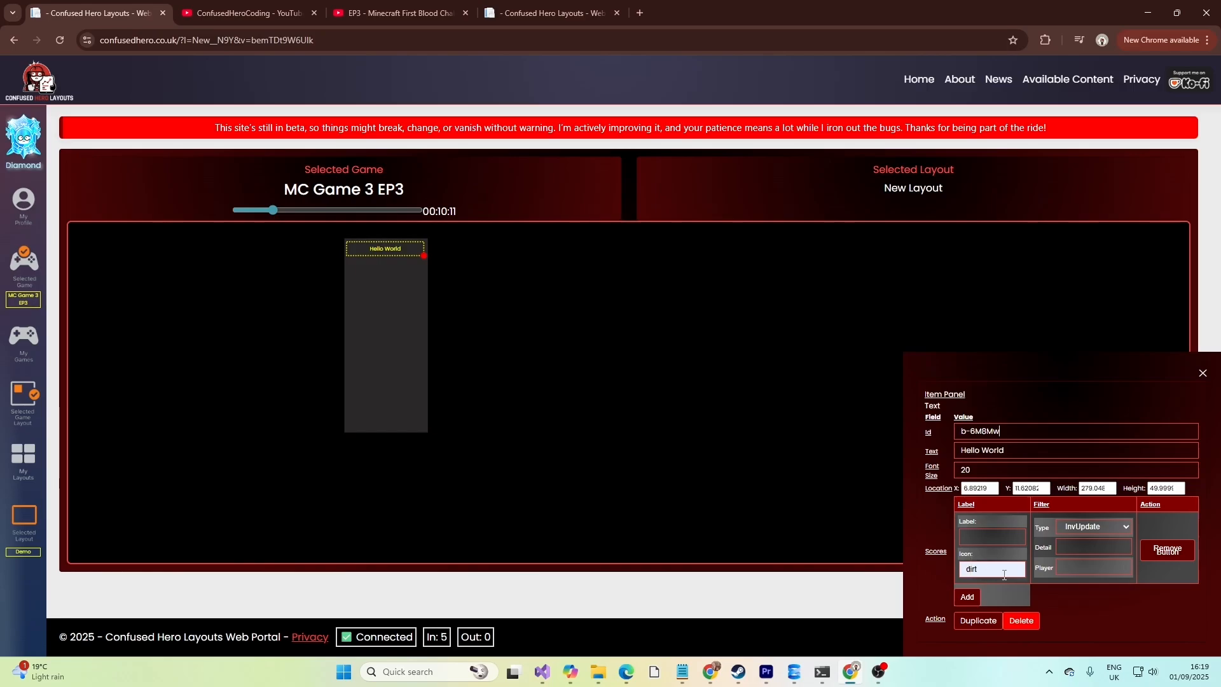
{"action": "left_click", "coordinate": [1088, 567]}
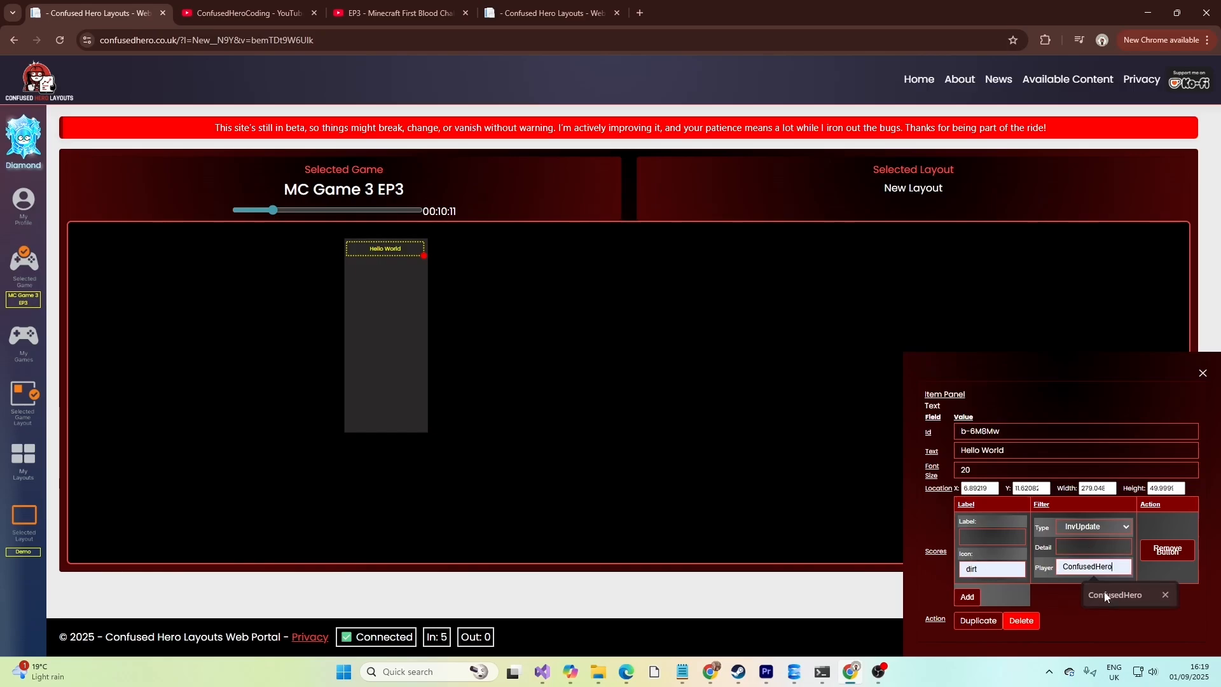
{"action": "left_click", "coordinate": [1104, 592]}
{"action": "left_click", "coordinate": [1081, 548]}
{"action": "left_click", "coordinate": [1095, 574]}
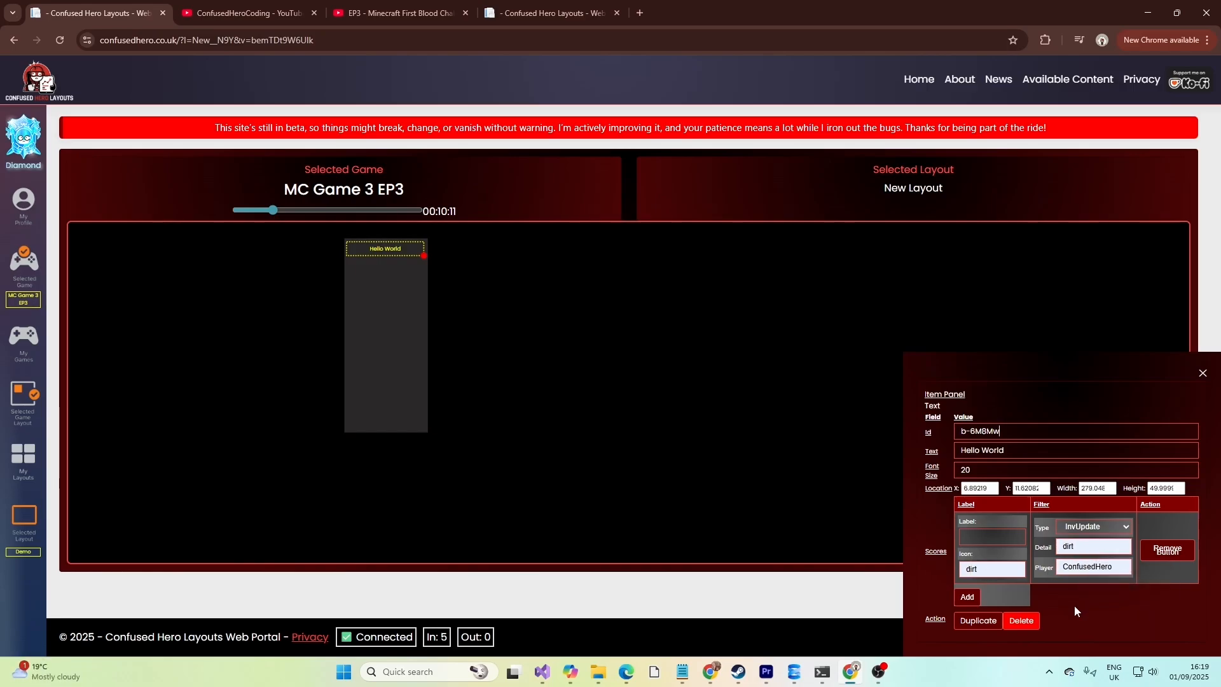
Change the text to Hello World [idirt] so it shows the dirt score.
{"action": "double_click", "coordinate": [1069, 547]}
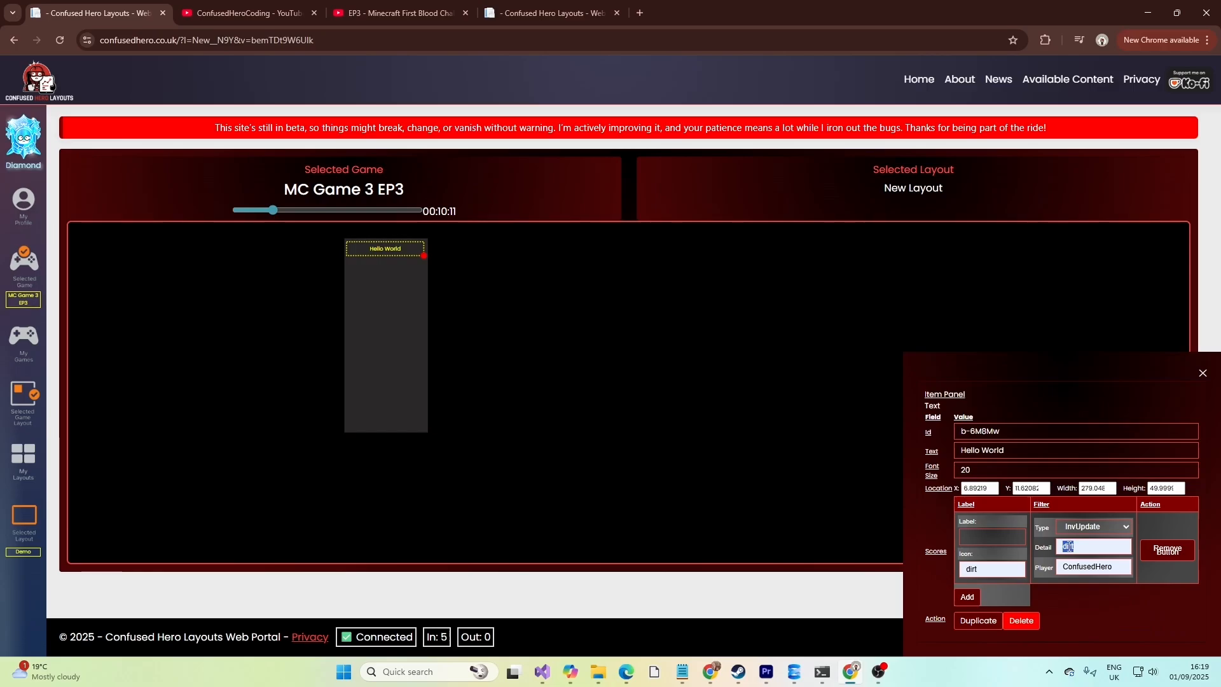
{"action": "double_click", "coordinate": [975, 570]}
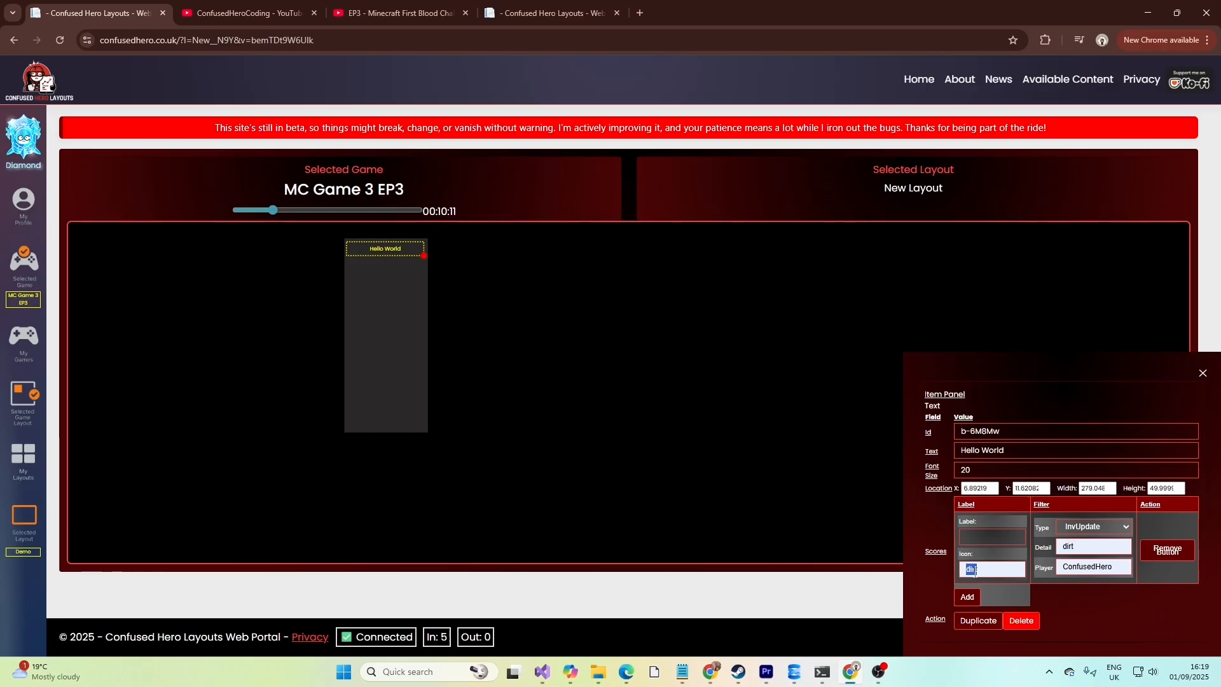
{"action": "left_click", "coordinate": [1021, 452]}
{"action": "type", "text": "[dirt"}
{"action": "type", "text": "i"}
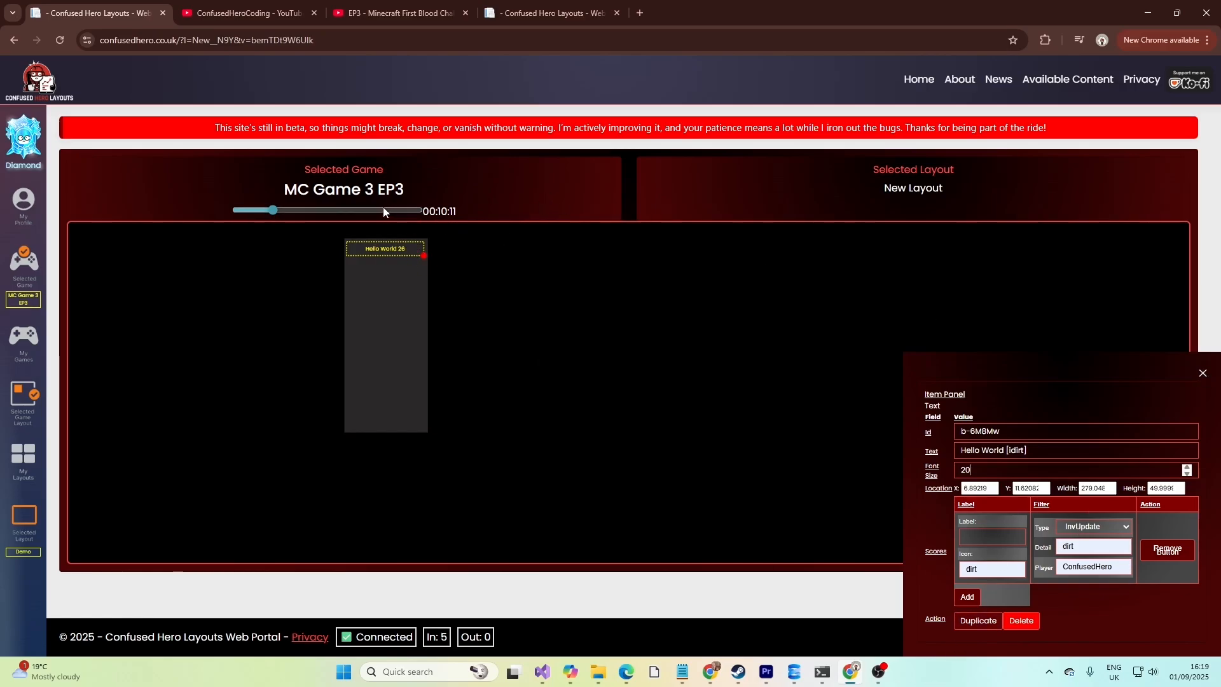
Check the dirt count at different game times, then save the Demo layout.
{"action": "left_click", "coordinate": [238, 210]}
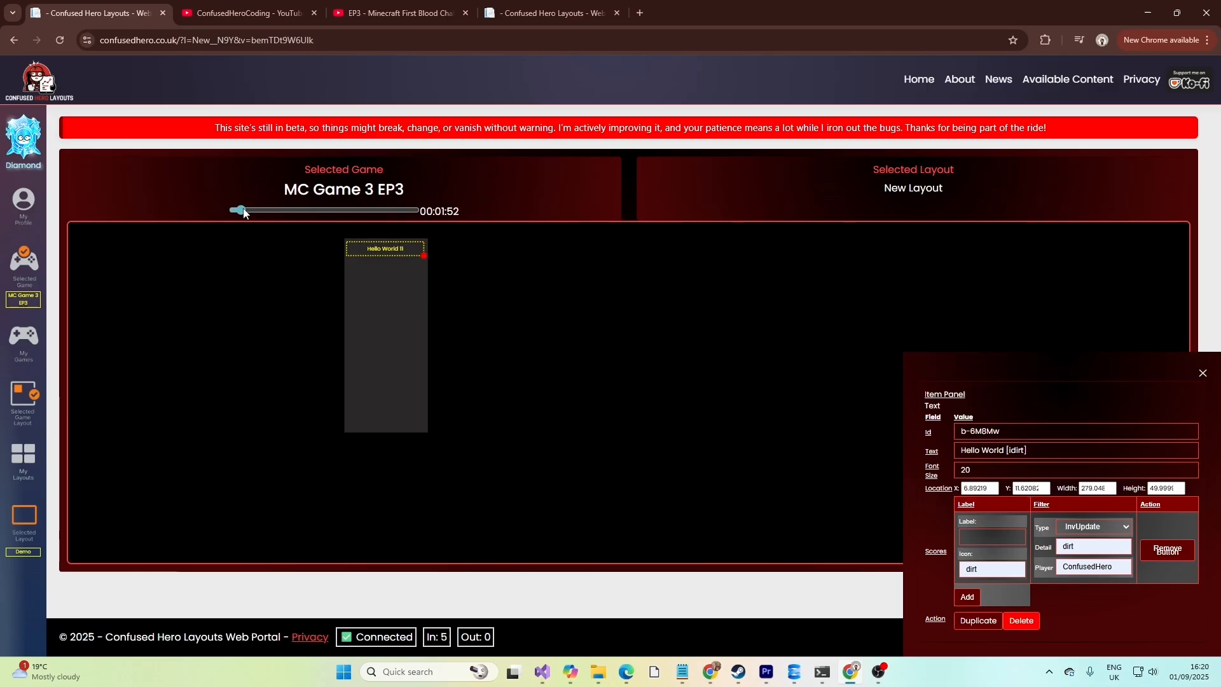
{"action": "left_click", "coordinate": [268, 214]}
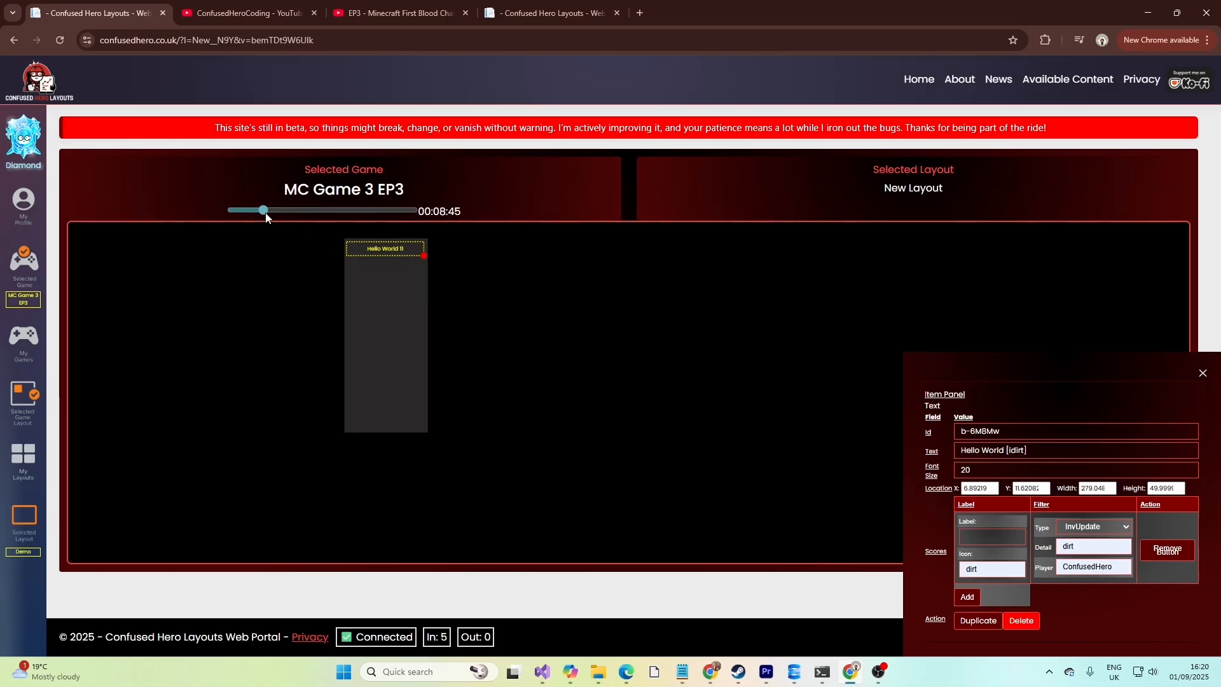
{"action": "left_click", "coordinate": [269, 213]}
{"action": "left_click", "coordinate": [24, 518]}
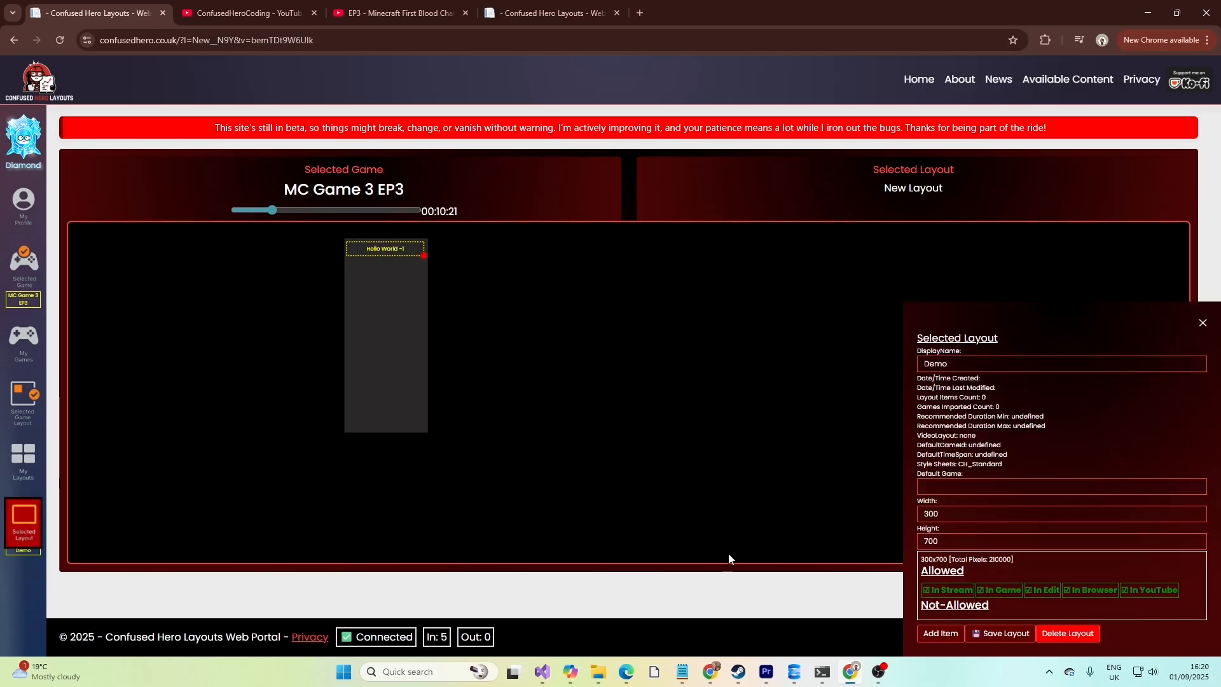
{"action": "left_click", "coordinate": [992, 633]}
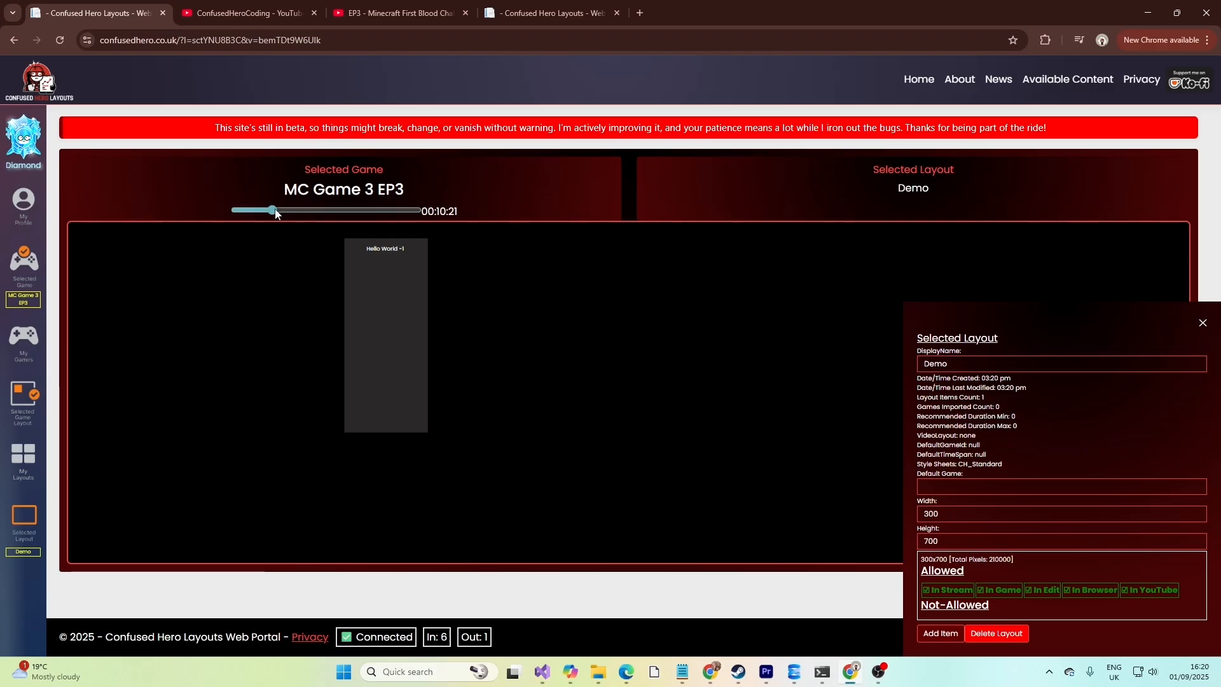
Add a Score Table item to the Demo layout and move it below the text.
{"action": "mouse_move", "coordinate": [275, 213]}
{"action": "left_mouse_down"}
{"action": "mouse_move", "coordinate": [261, 212]}
{"action": "mouse_move", "coordinate": [280, 211]}
{"action": "left_mouse_up"}
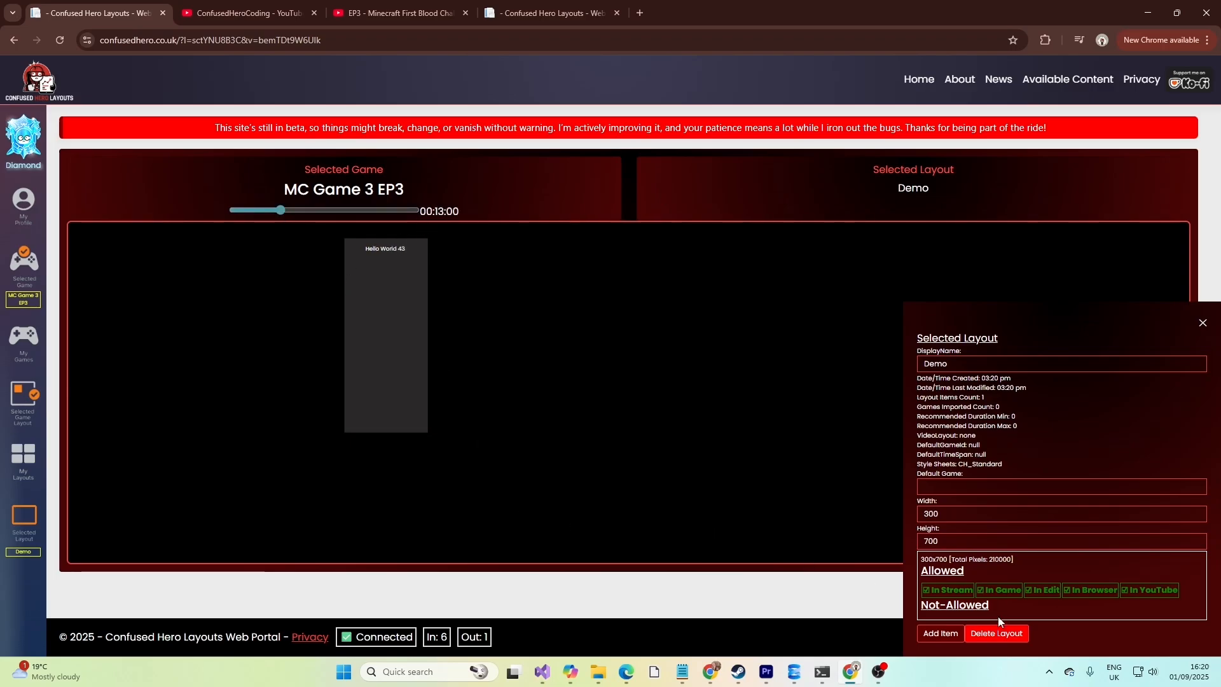
{"action": "left_click", "coordinate": [31, 524]}
{"action": "left_click", "coordinate": [933, 636]}
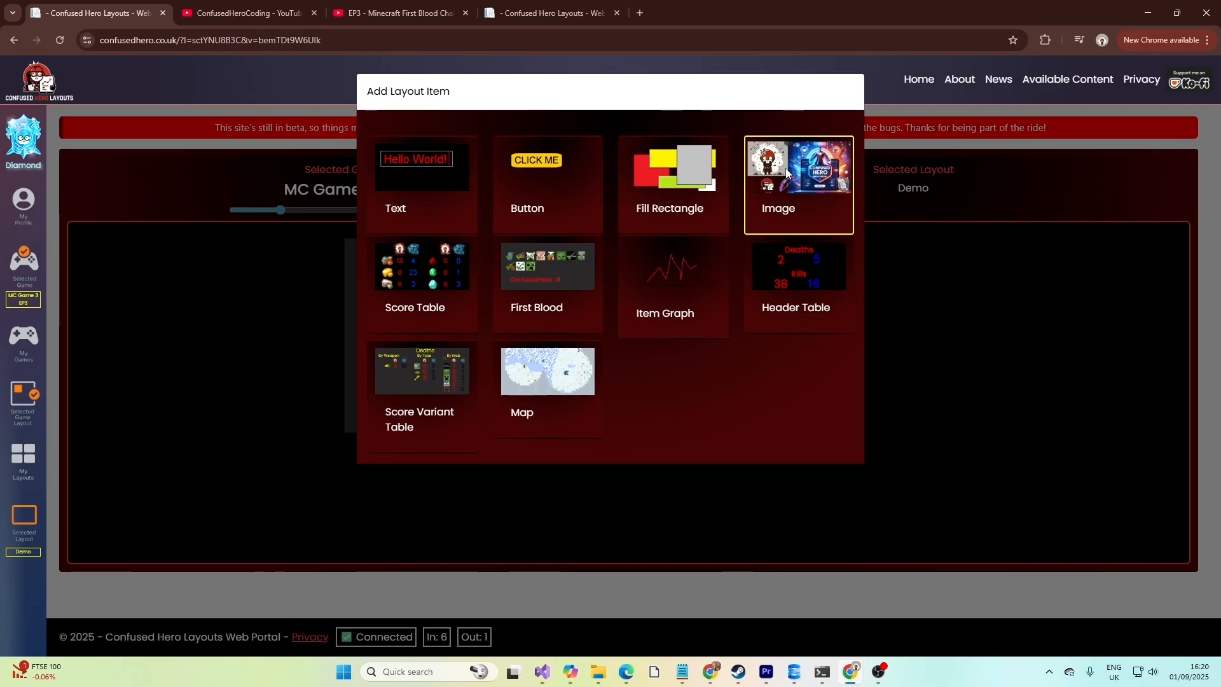
{"action": "left_click", "coordinate": [415, 262]}
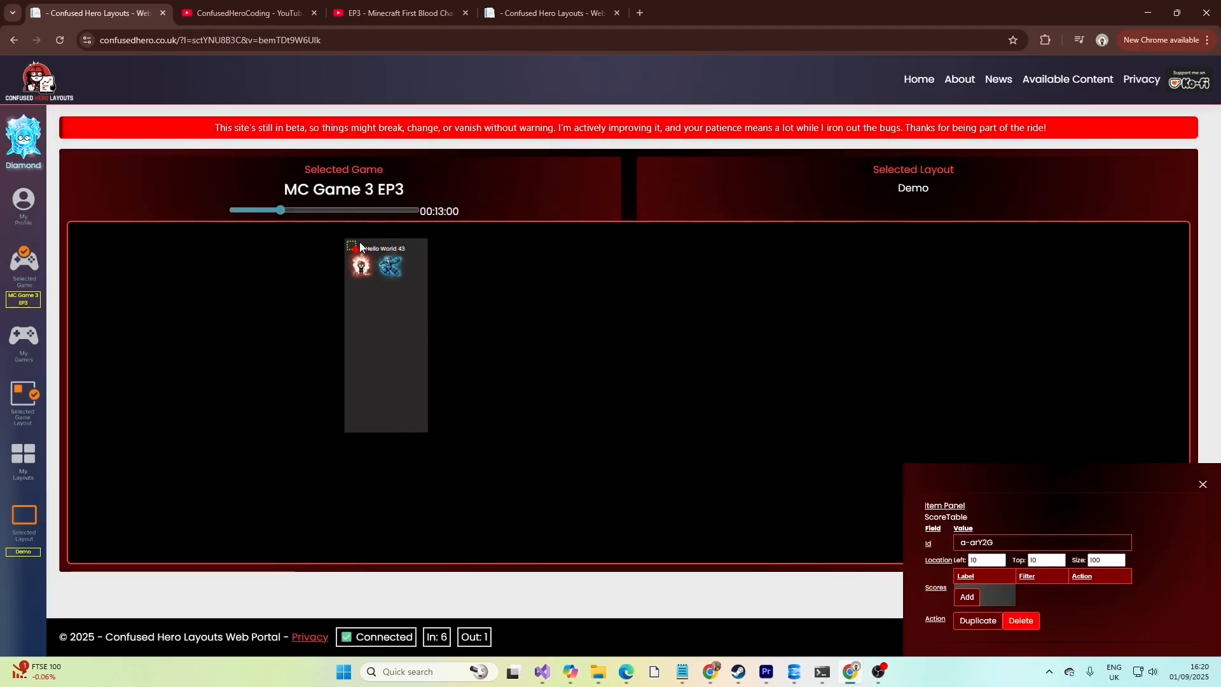
{"action": "left_click_drag", "start_coordinate": [351, 245], "coordinate": [365, 257]}
Add a score row to the Score Table with icon dirt, detail dirt and no player filter.
{"action": "left_click", "coordinate": [966, 597]}
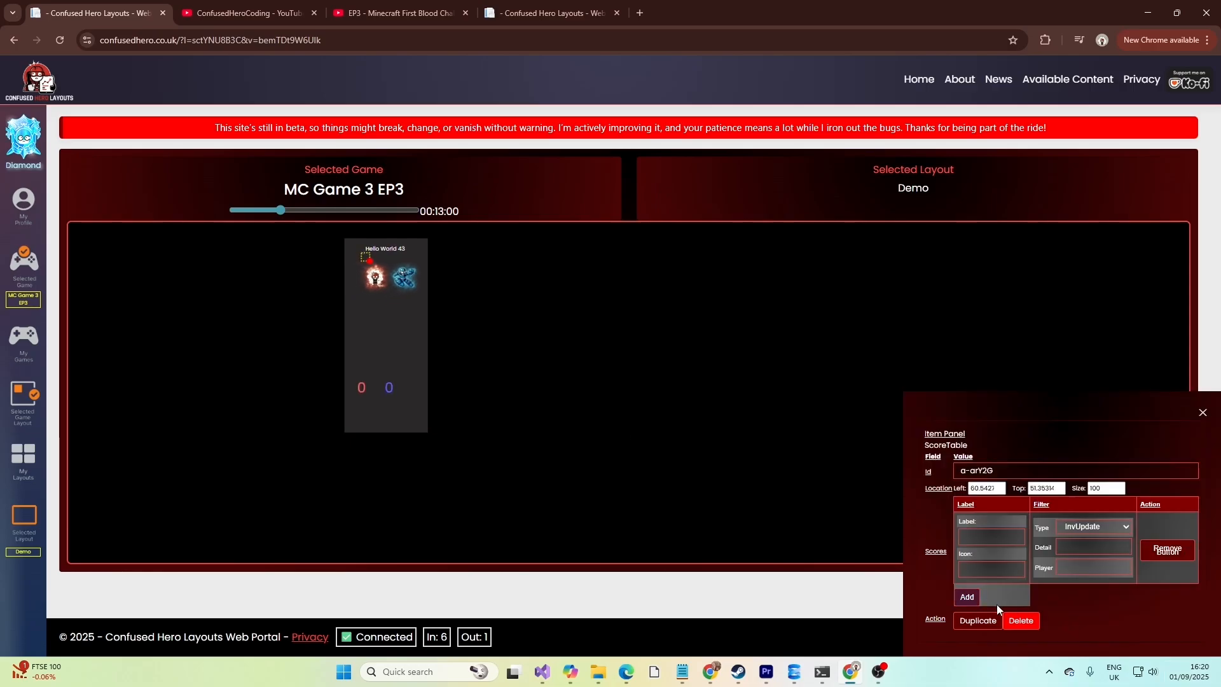
{"action": "left_click", "coordinate": [992, 569]}
{"action": "left_click", "coordinate": [1000, 597]}
{"action": "left_click", "coordinate": [1072, 546]}
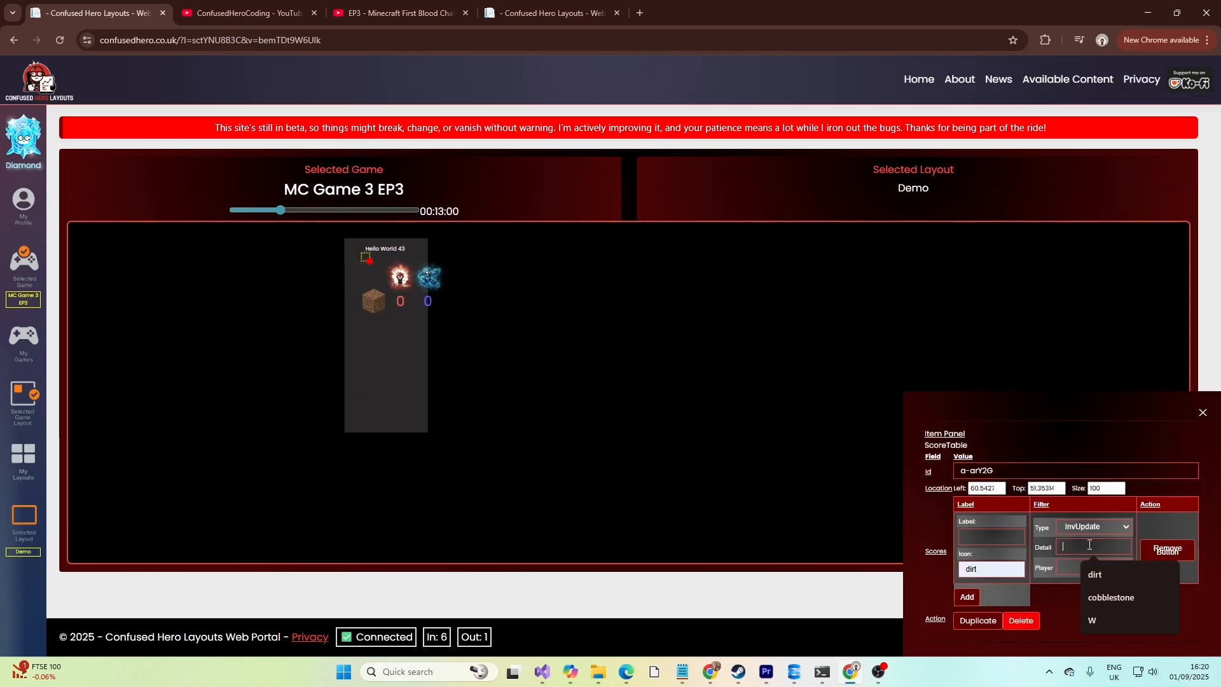
{"action": "left_click", "coordinate": [1074, 575]}
{"action": "left_click", "coordinate": [1074, 574]}
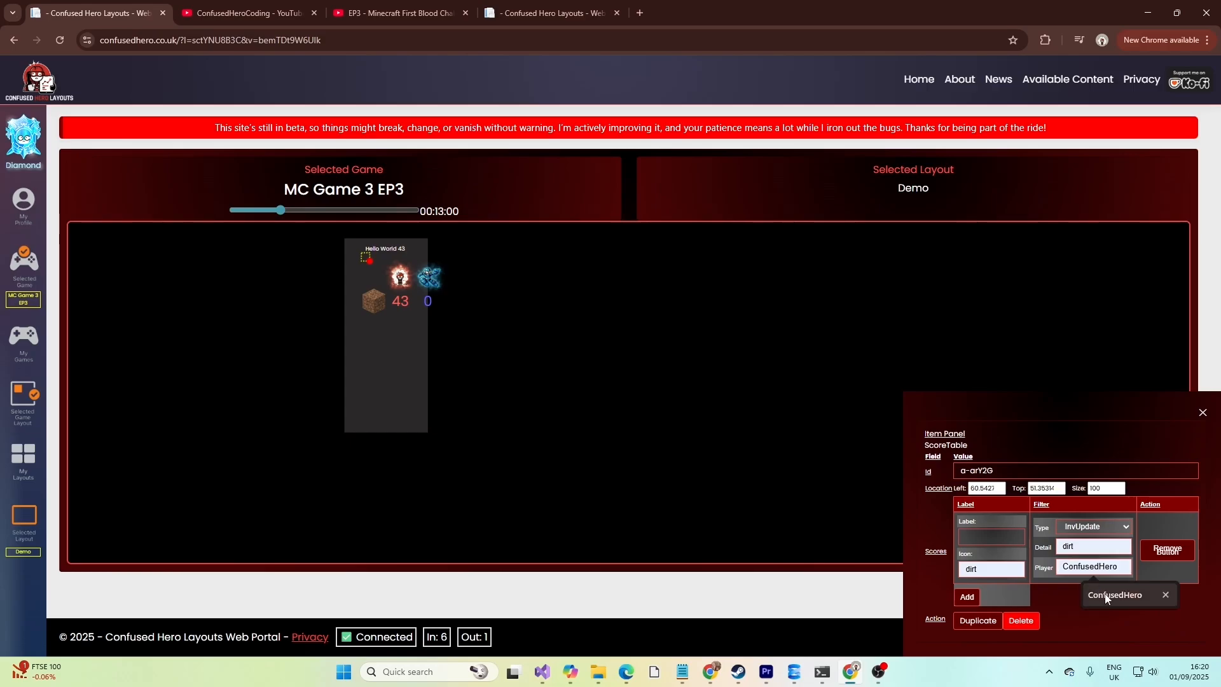
{"action": "left_click", "coordinate": [1078, 579]}
{"action": "double_click", "coordinate": [1085, 563]}
{"action": "key", "text": "BackSpace"}
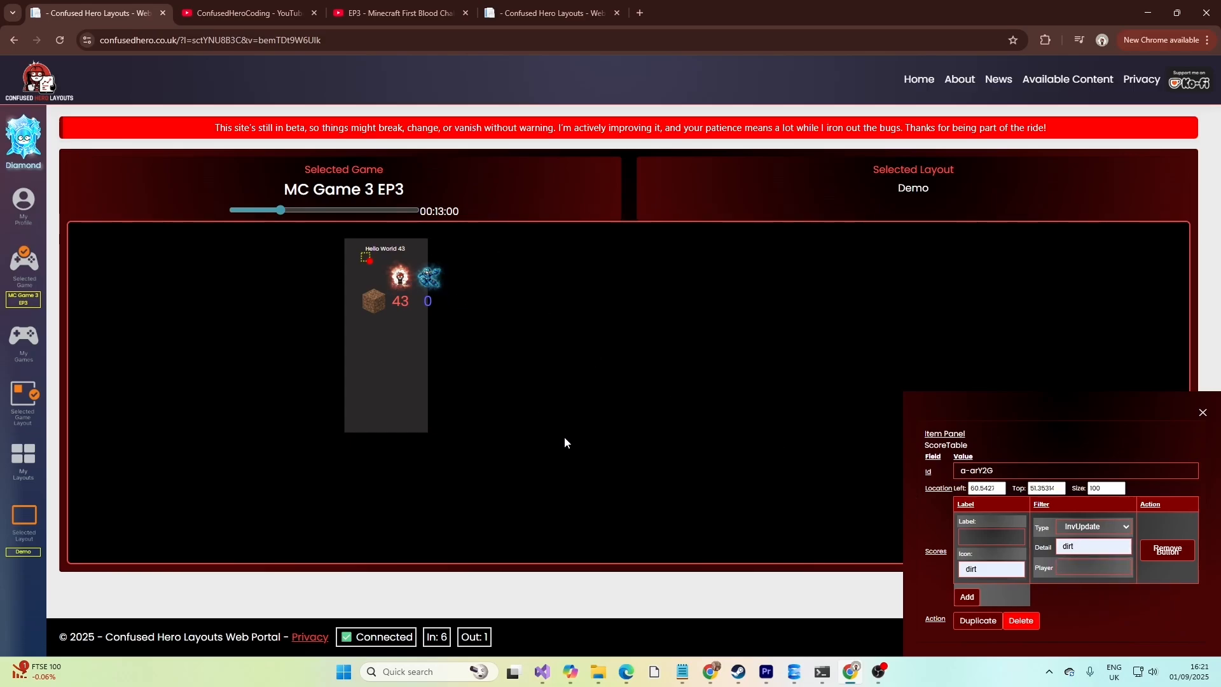
Set the Score Table's size to 50 and move it to the layout's top-left corner.
{"action": "double_click", "coordinate": [1098, 489]}
{"action": "type", "text": "50"}
{"action": "left_click", "coordinate": [1043, 507]}
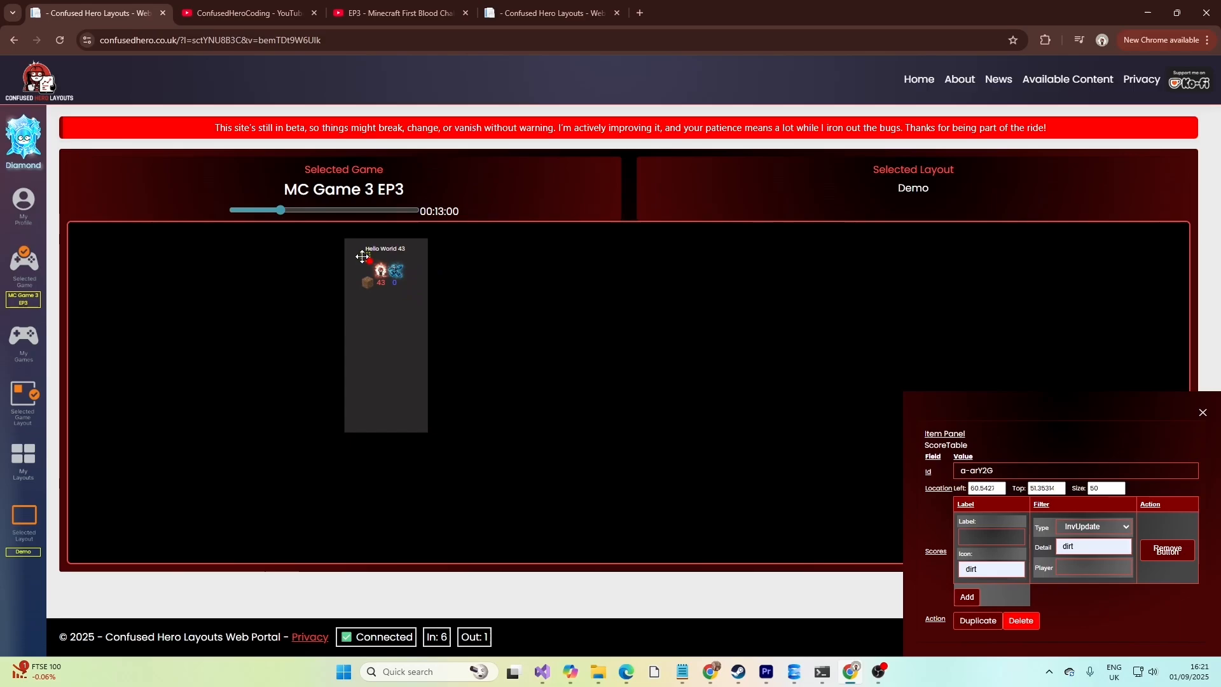
{"action": "left_click_drag", "start_coordinate": [363, 256], "coordinate": [354, 251]}
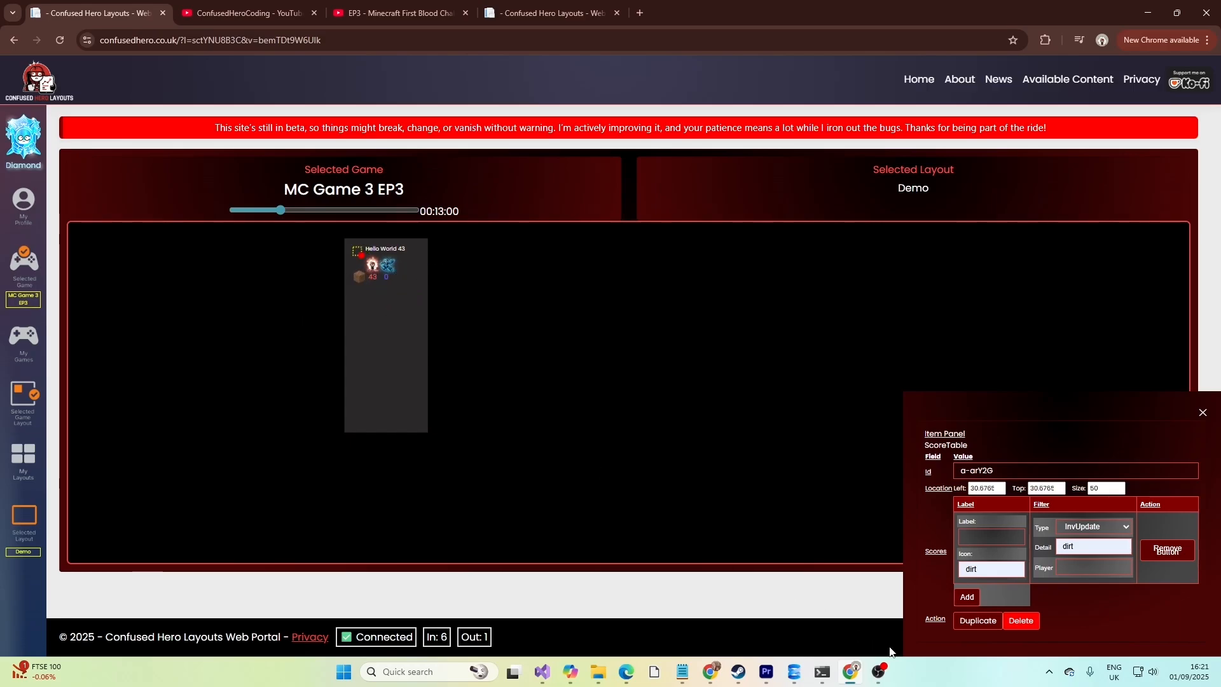
Add a second Score Table row with icon oak_log and detail oak_log.
{"action": "left_click", "coordinate": [966, 597]}
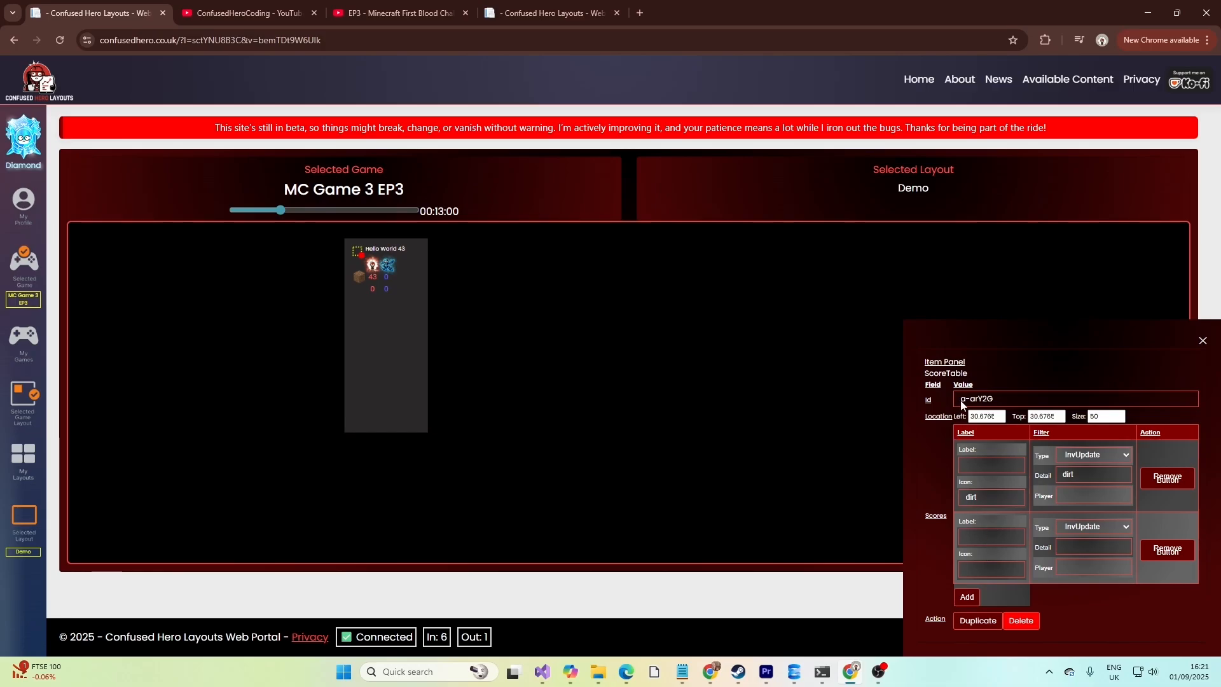
{"action": "left_click", "coordinate": [972, 573]}
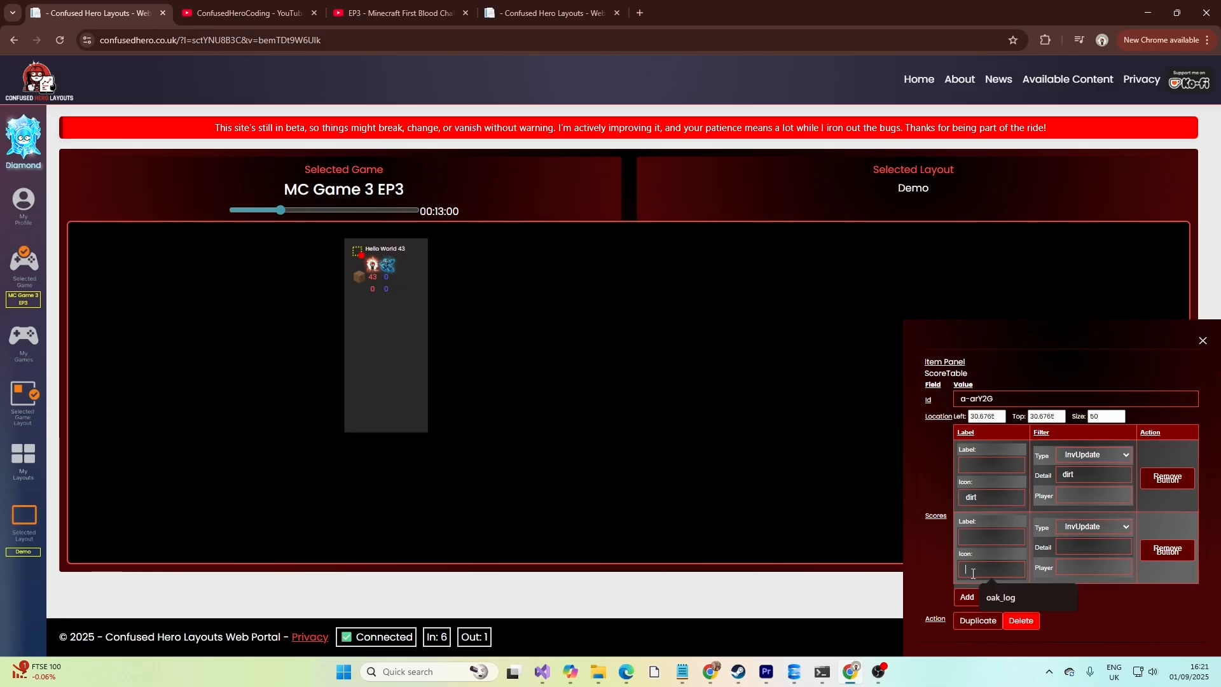
{"action": "left_click", "coordinate": [1001, 596]}
{"action": "left_click", "coordinate": [1091, 546]}
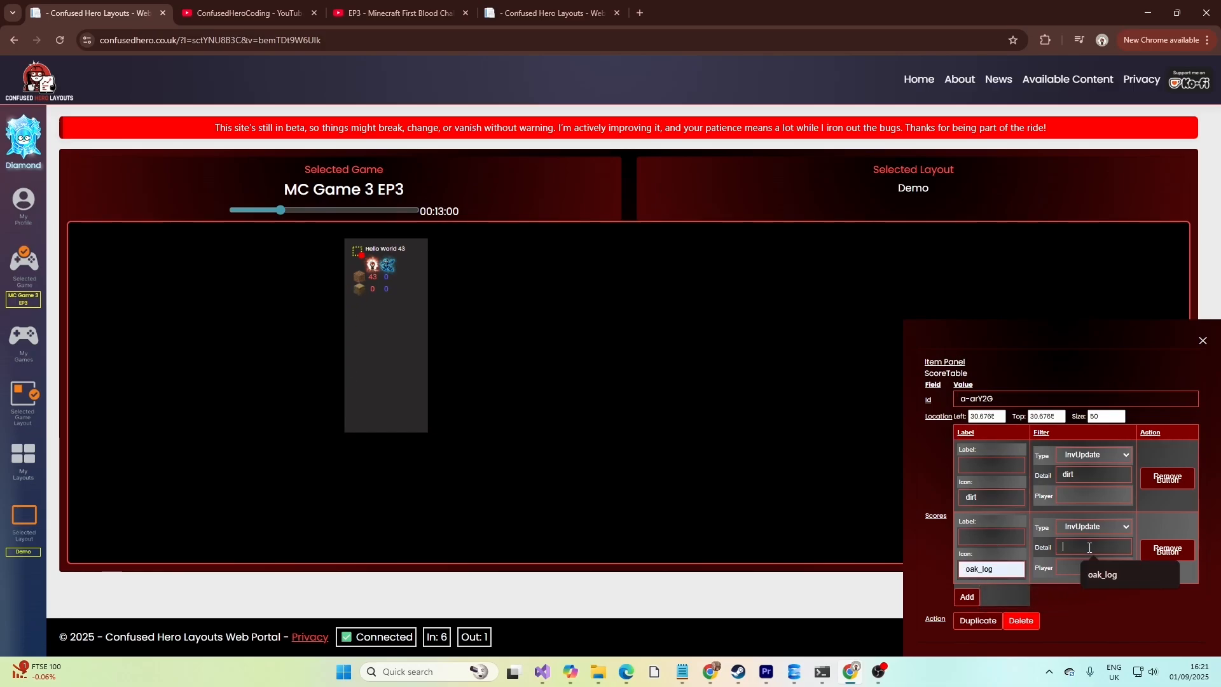
{"action": "left_click", "coordinate": [1123, 530]}
{"action": "left_click", "coordinate": [1123, 530]}
{"action": "left_click", "coordinate": [1081, 600]}
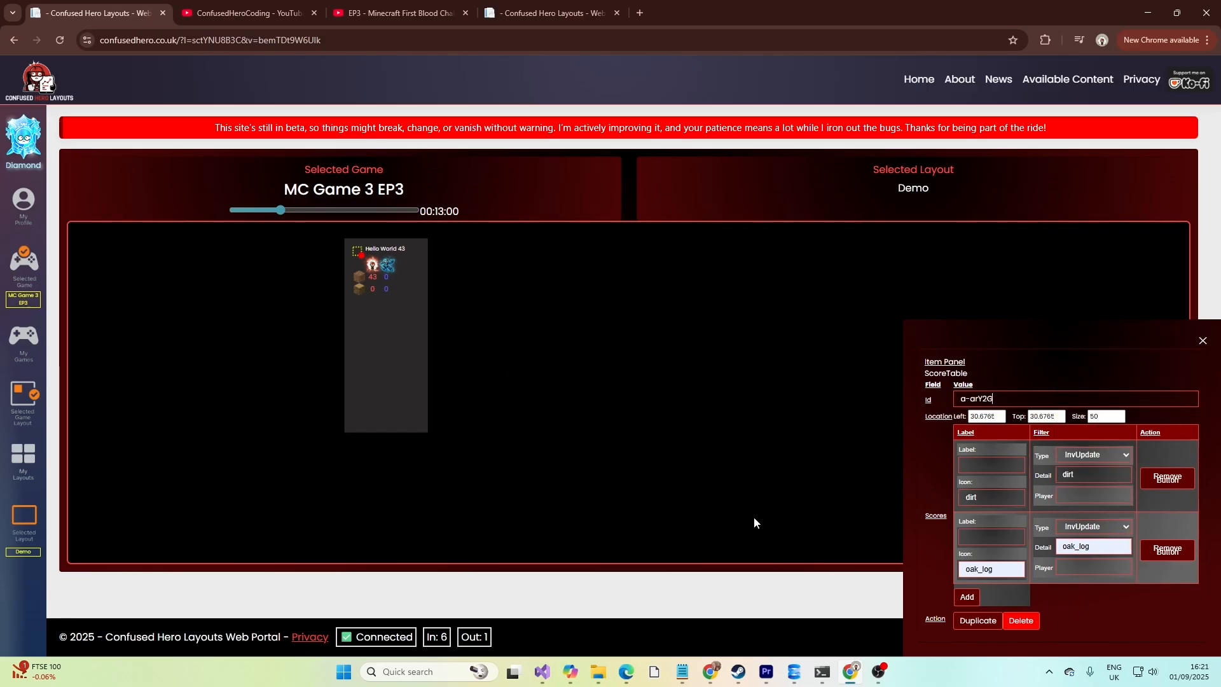
Add a Header Table item to the Demo layout and place it below the Score Table.
{"action": "left_click", "coordinate": [23, 518]}
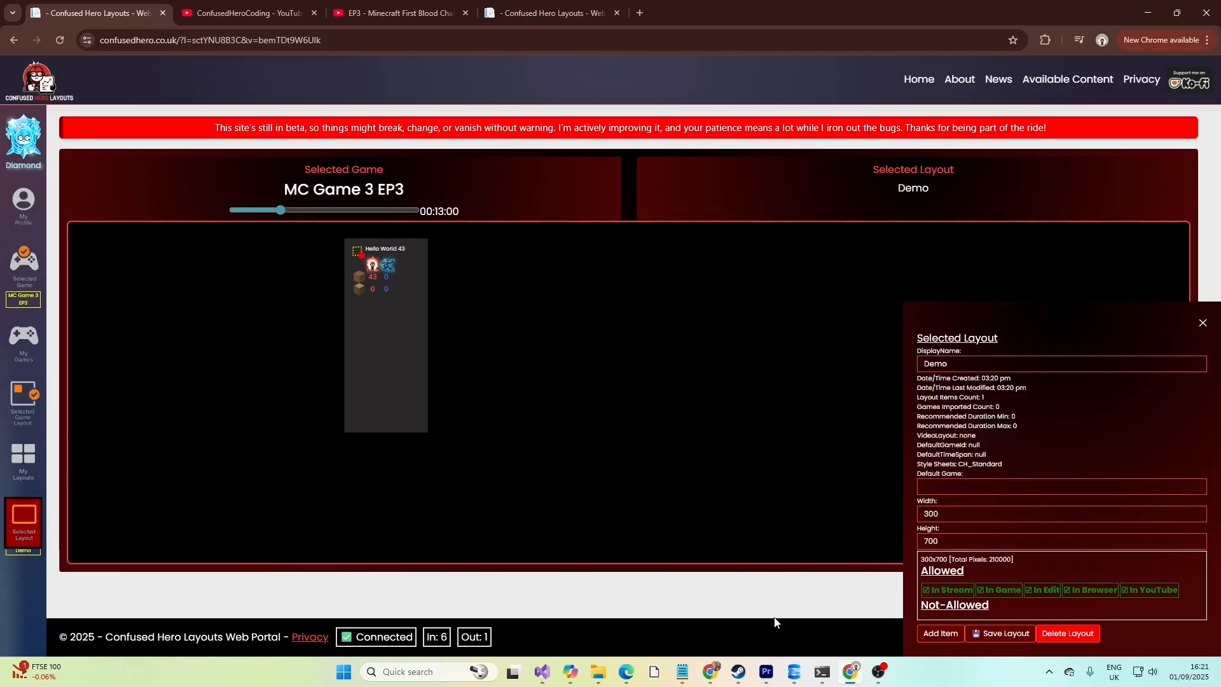
{"action": "left_click", "coordinate": [939, 632]}
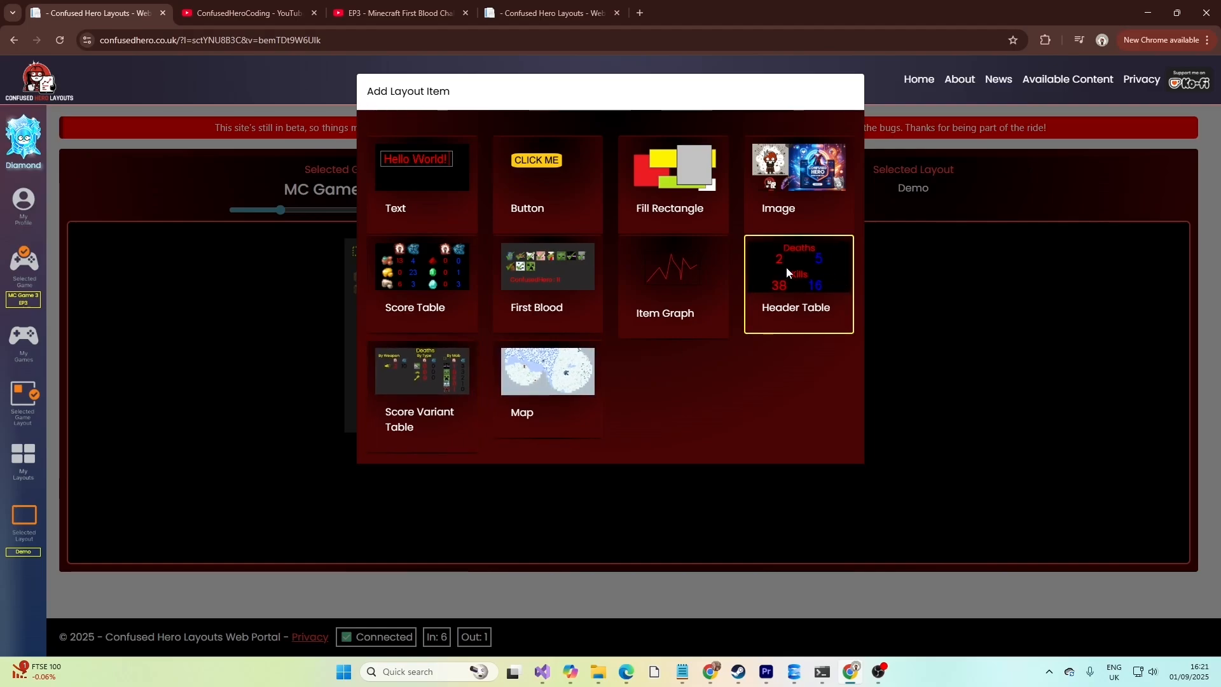
{"action": "left_click", "coordinate": [815, 290]}
{"action": "left_click_drag", "start_coordinate": [361, 255], "coordinate": [396, 312]}
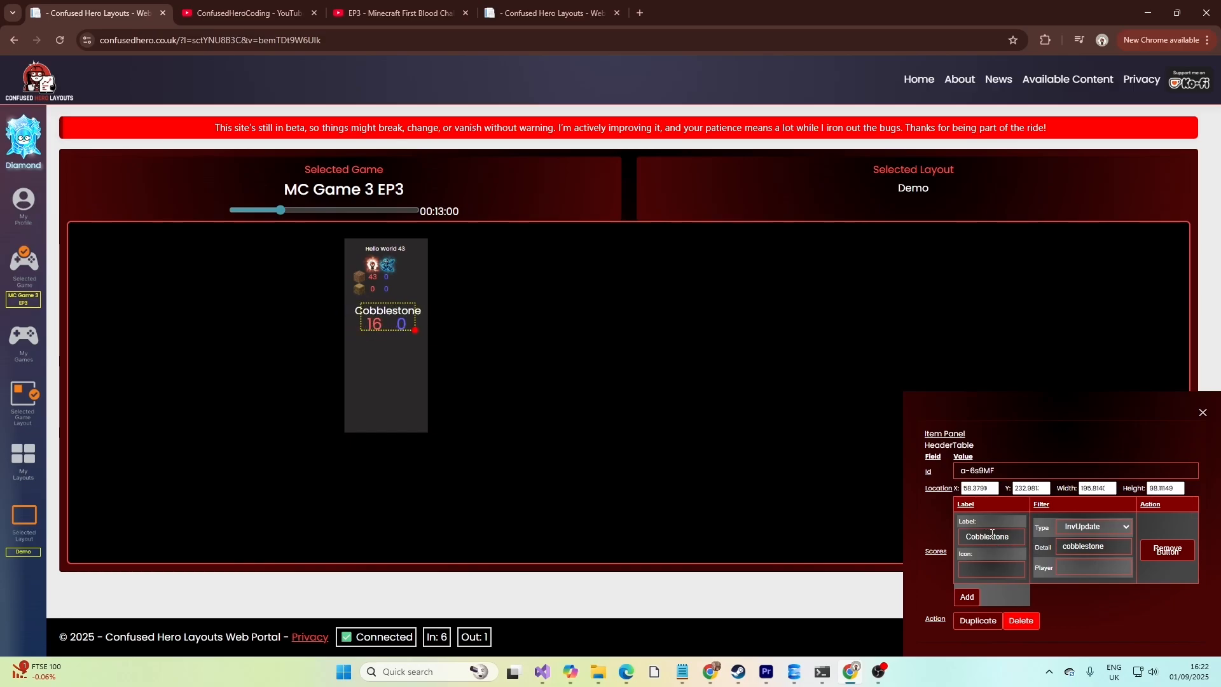
Add a second Header Table row labelled Dirt with detail dirt.
{"action": "left_click", "coordinate": [978, 601]}
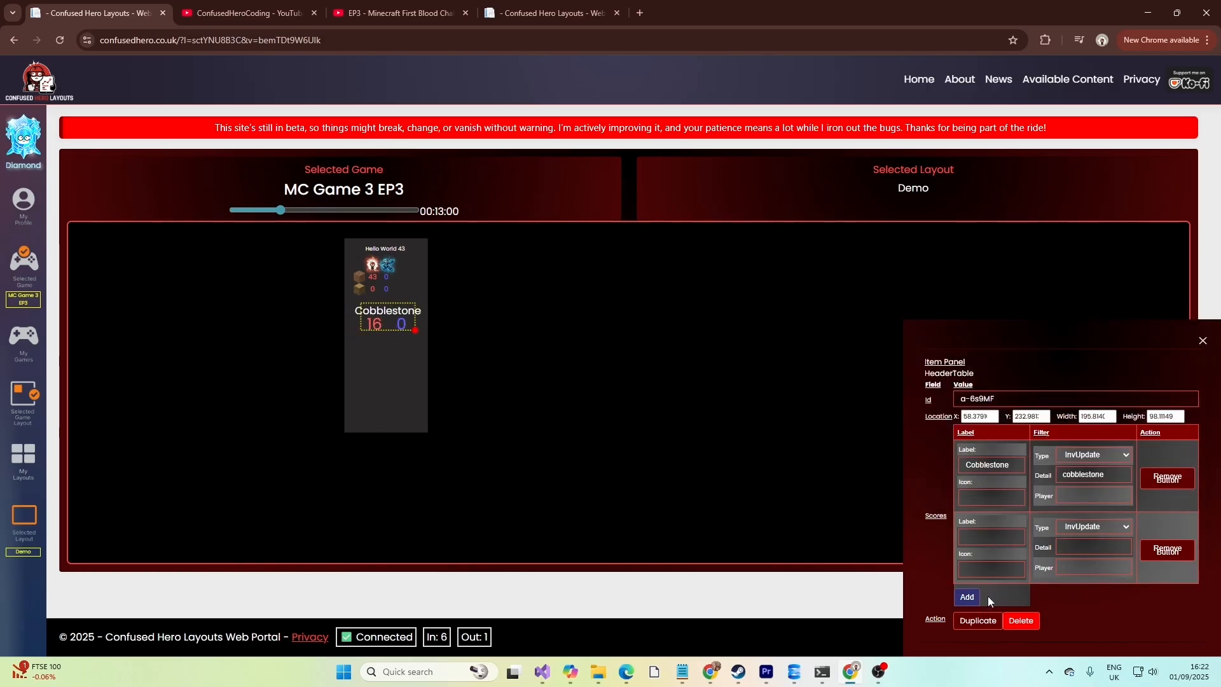
{"action": "left_click", "coordinate": [975, 534]}
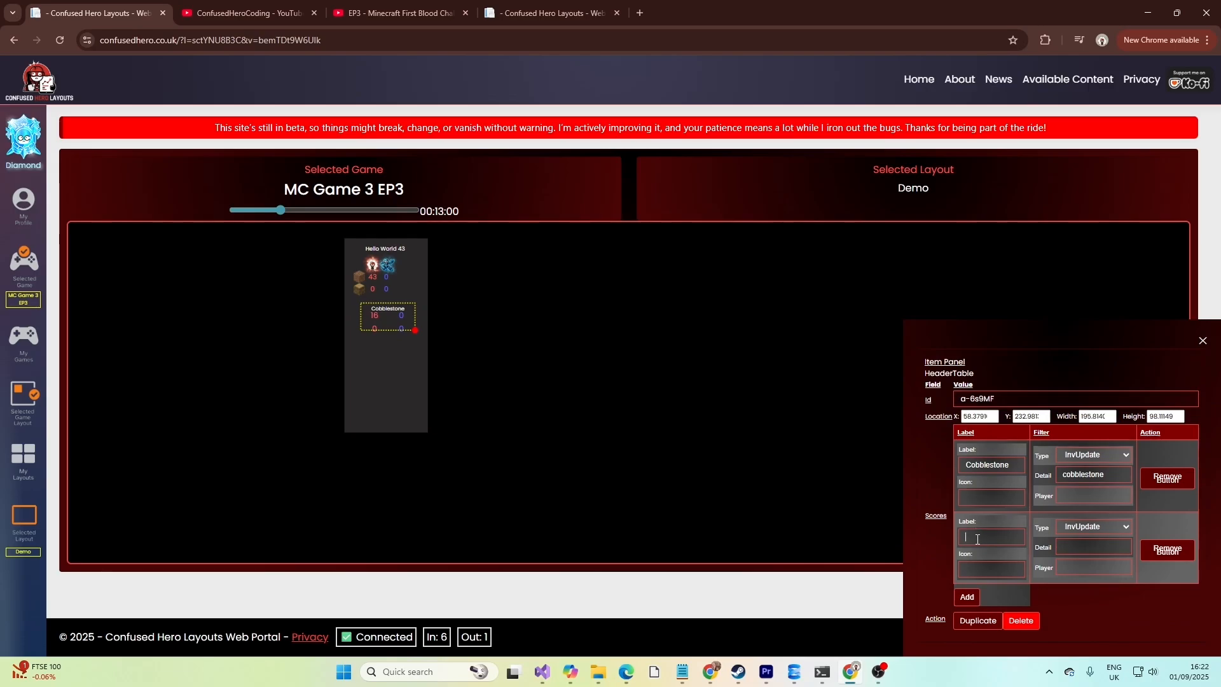
{"action": "type", "text": "Dirt"}
{"action": "left_click", "coordinate": [1089, 549]}
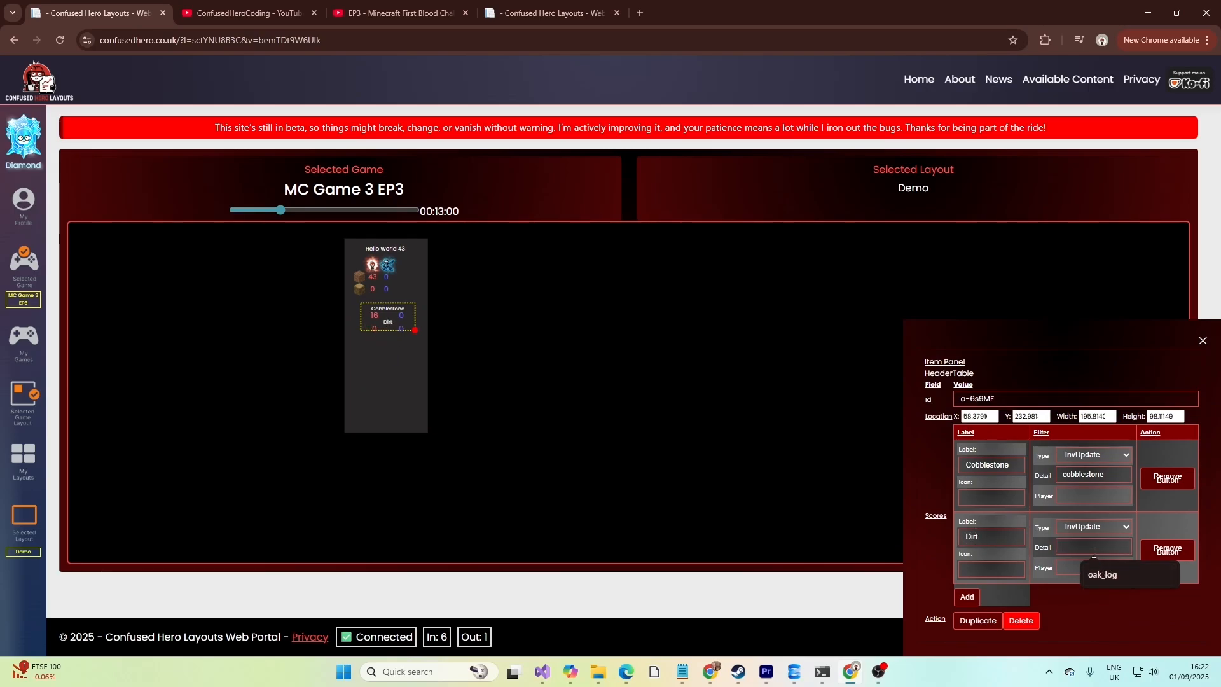
{"action": "type", "text": "dirt"}
Stretch the Header Table to a height of about 265 and rename the second row's label to Dirt 2.
{"action": "left_click_drag", "start_coordinate": [415, 330], "coordinate": [415, 353]}
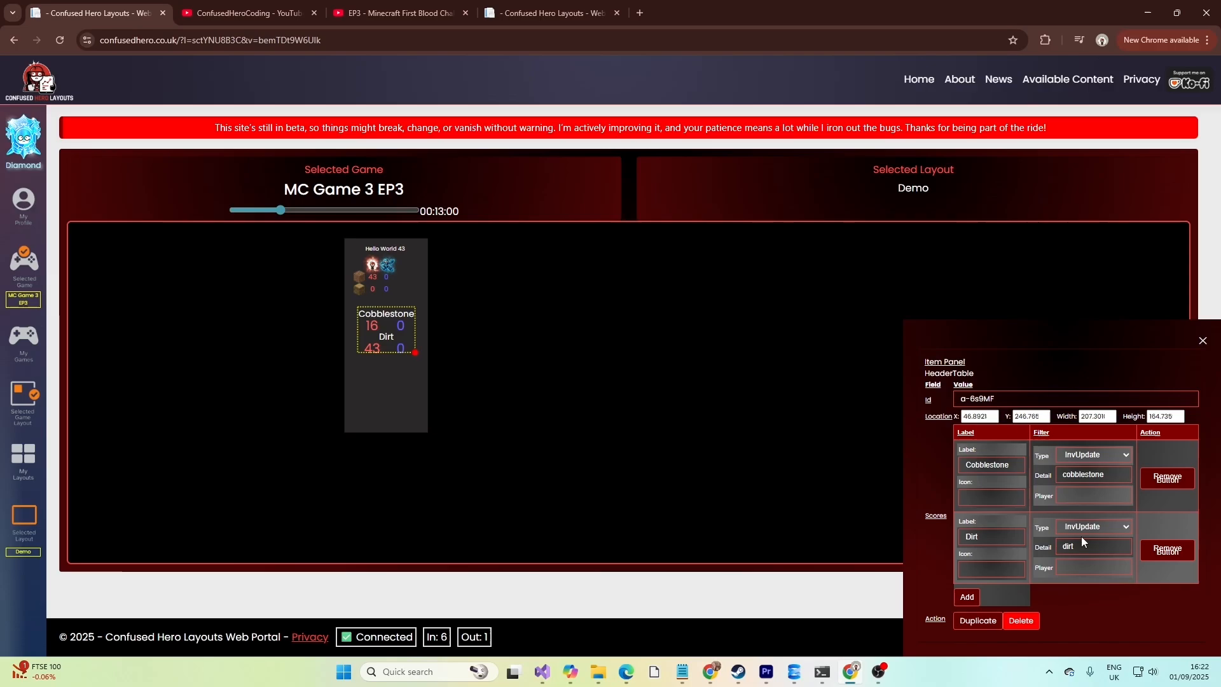
{"action": "left_click_drag", "start_coordinate": [1061, 547], "coordinate": [1069, 547]}
{"action": "left_click", "coordinate": [1066, 545]}
{"action": "double_click", "coordinate": [1066, 546]}
{"action": "type", "text": "2"}
{"action": "left_click", "coordinate": [986, 568]}
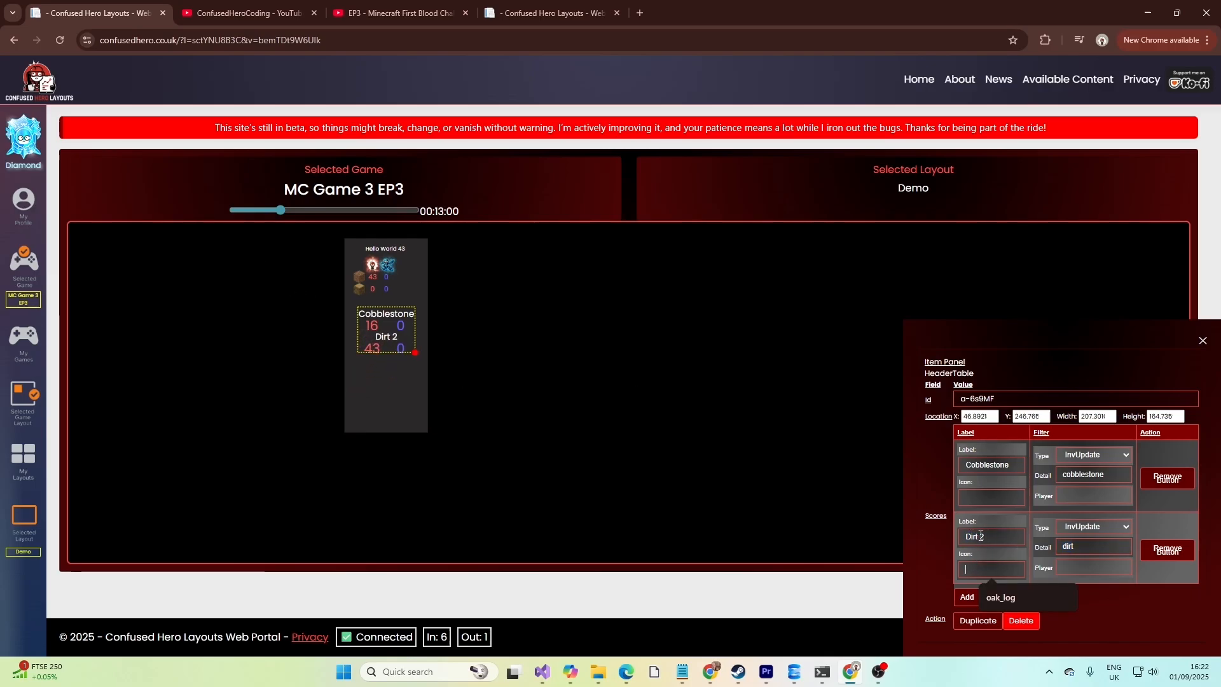
{"action": "double_click", "coordinate": [1073, 547]}
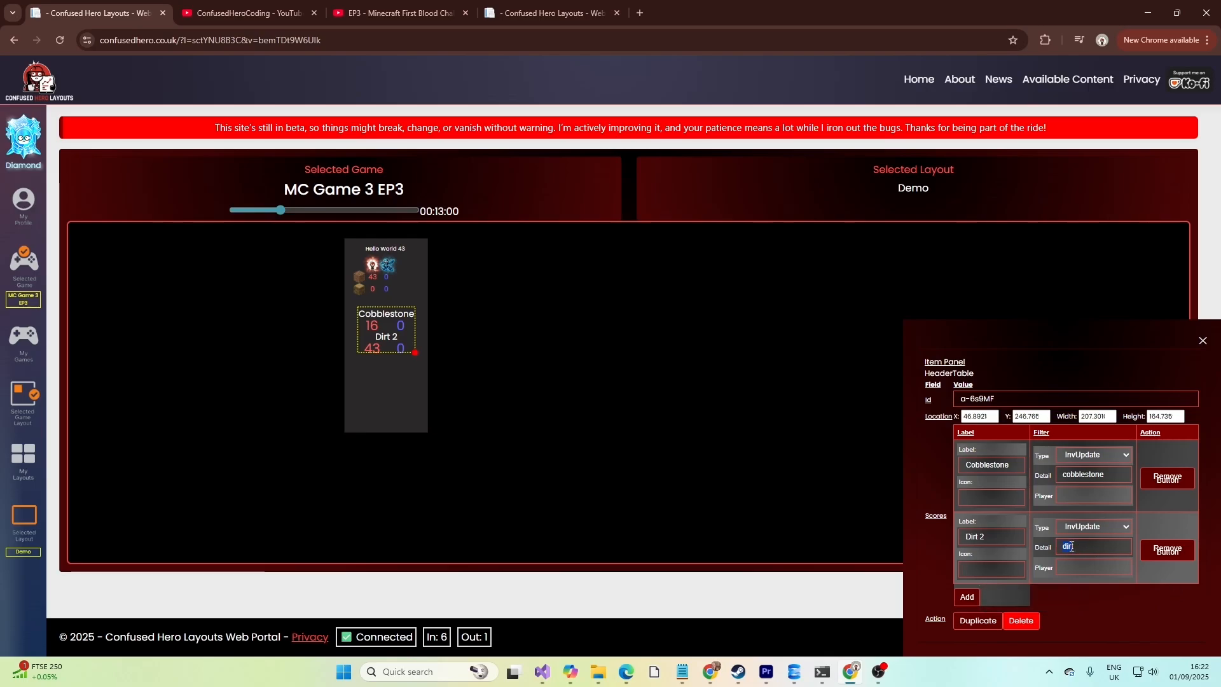
{"action": "left_click", "coordinate": [24, 516]}
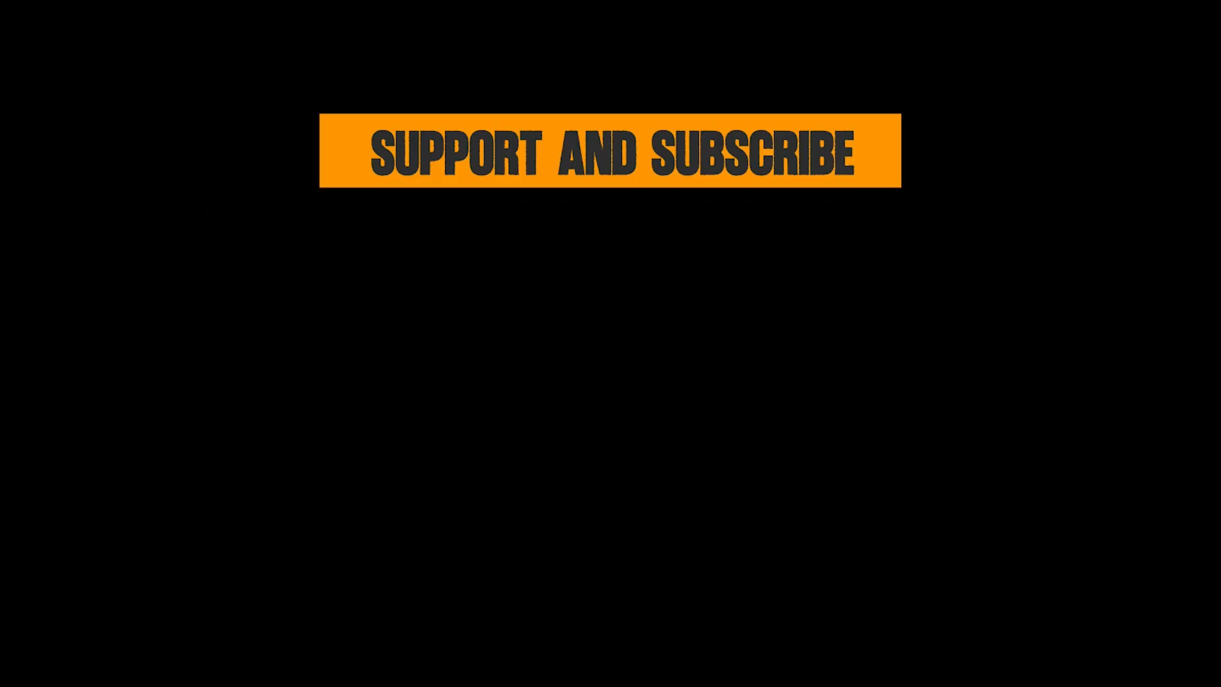